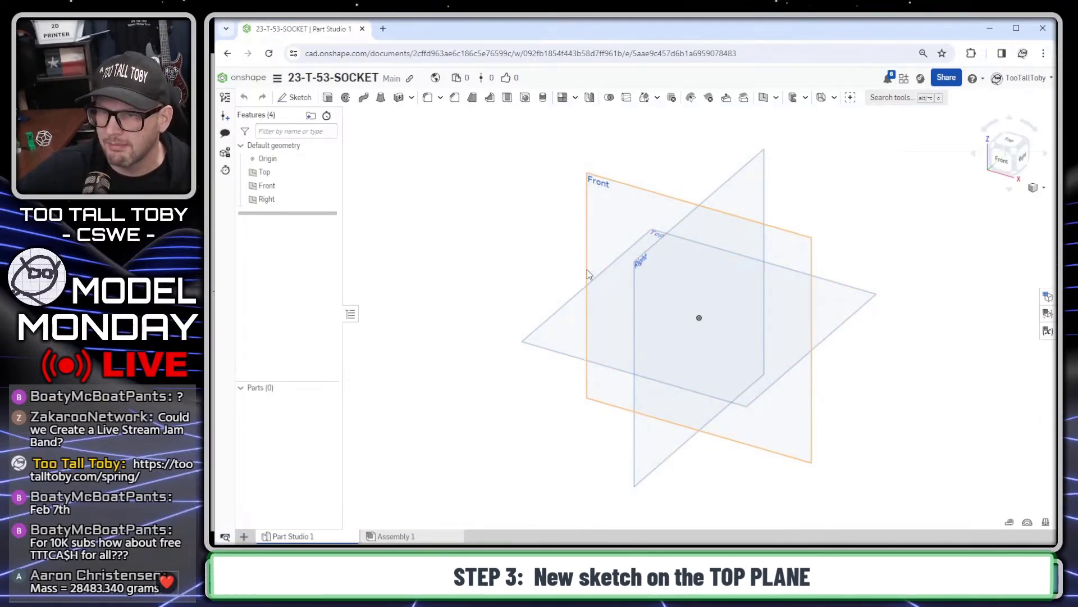
Start a new sketch on the Top plane and view it straight on.
{"action": "left_click", "coordinate": [546, 329]}
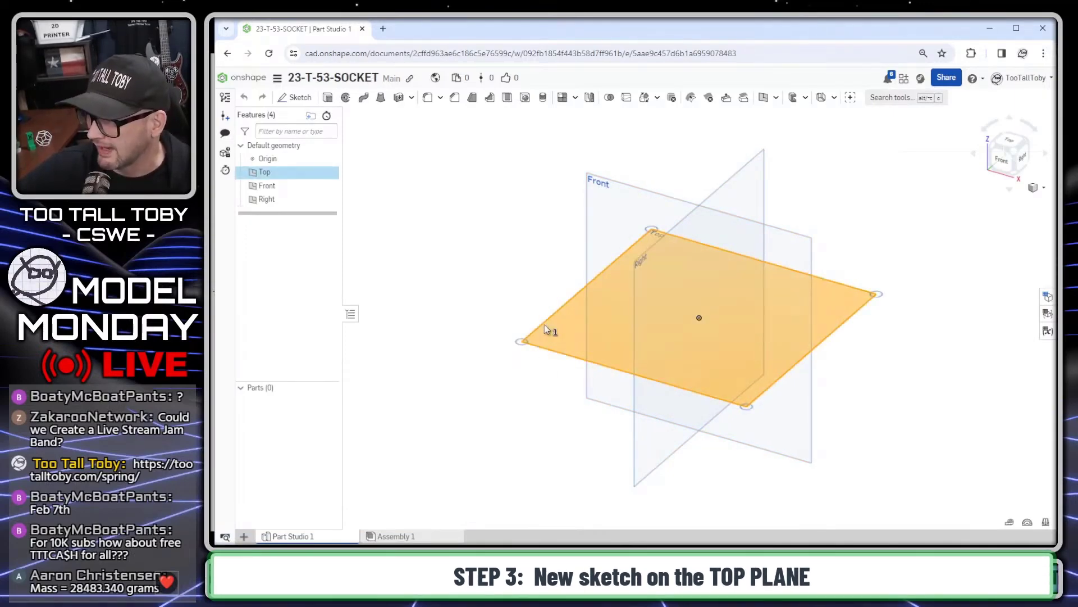
{"action": "key", "text": "s"}
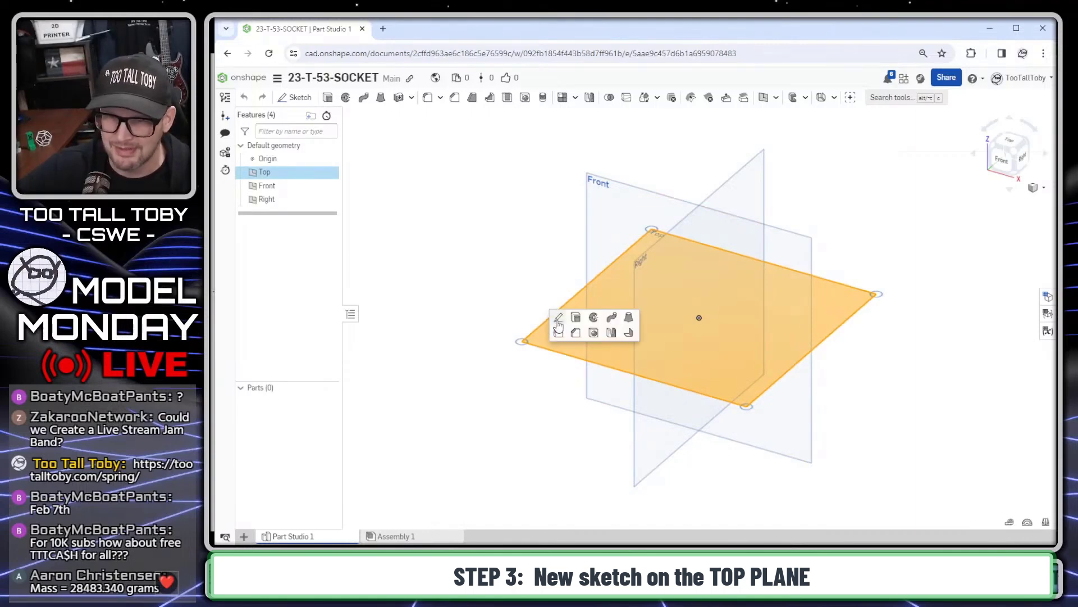
{"action": "left_click", "coordinate": [558, 320]}
{"action": "key", "text": "n"}
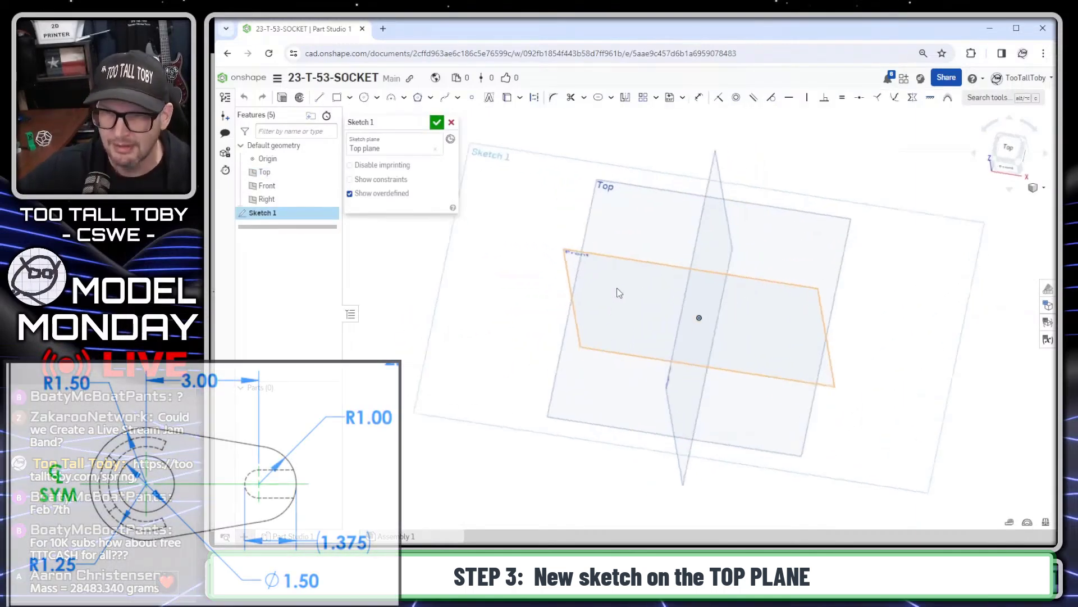
Sketch a closed outline from two converging lines joined by a large tangent arc at the wide end and a smaller one at the narrow end.
{"action": "key", "text": "s"}
{"action": "left_click", "coordinate": [685, 223]}
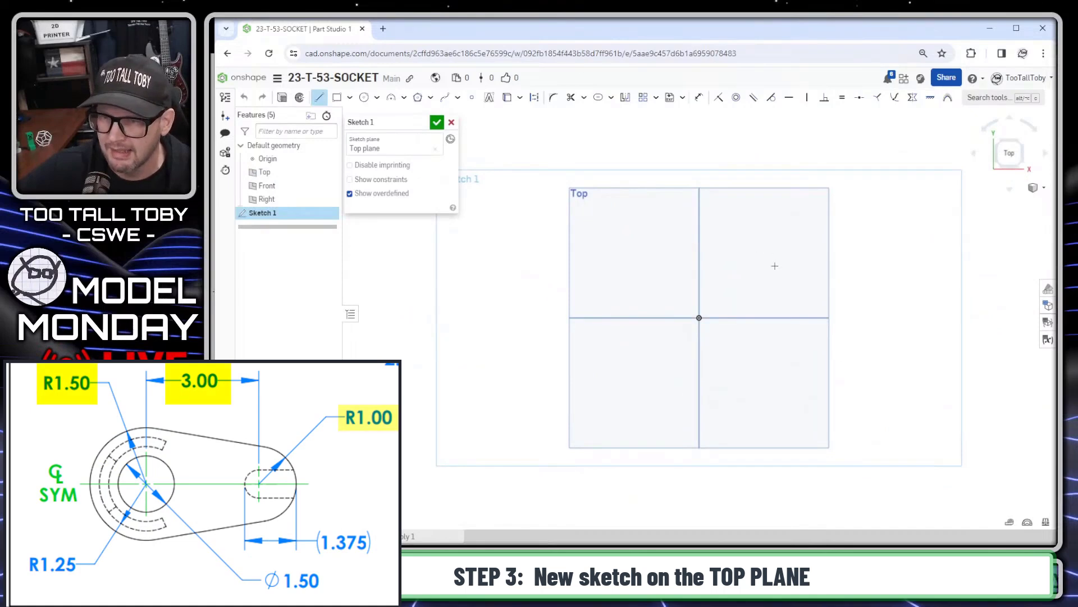
{"action": "left_click", "coordinate": [675, 233]}
{"action": "key", "text": "a"}
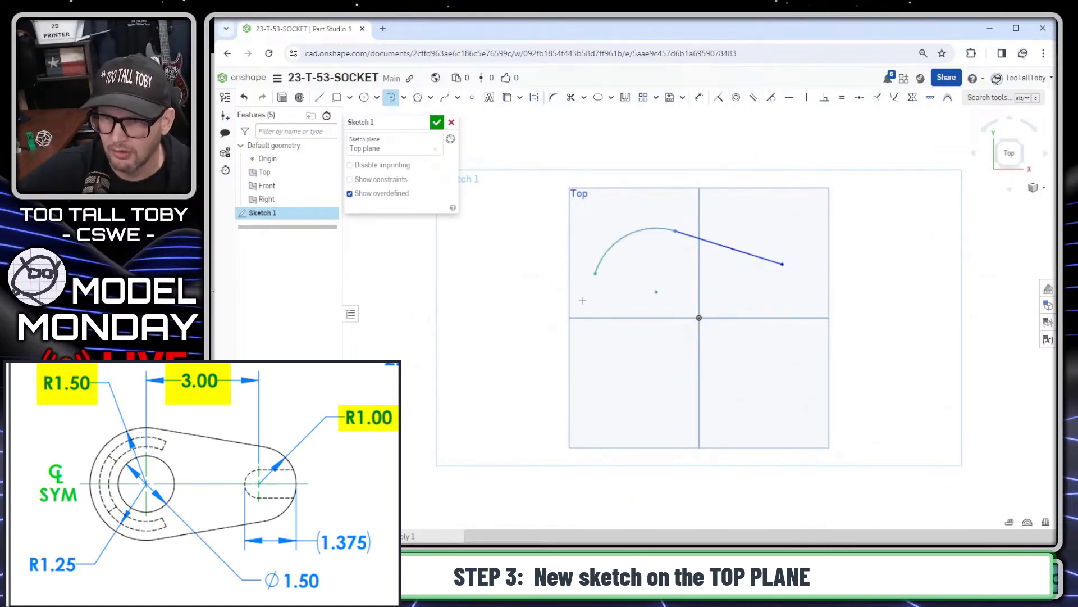
{"action": "left_click", "coordinate": [675, 394]}
{"action": "key", "text": "l"}
{"action": "left_click", "coordinate": [676, 391]}
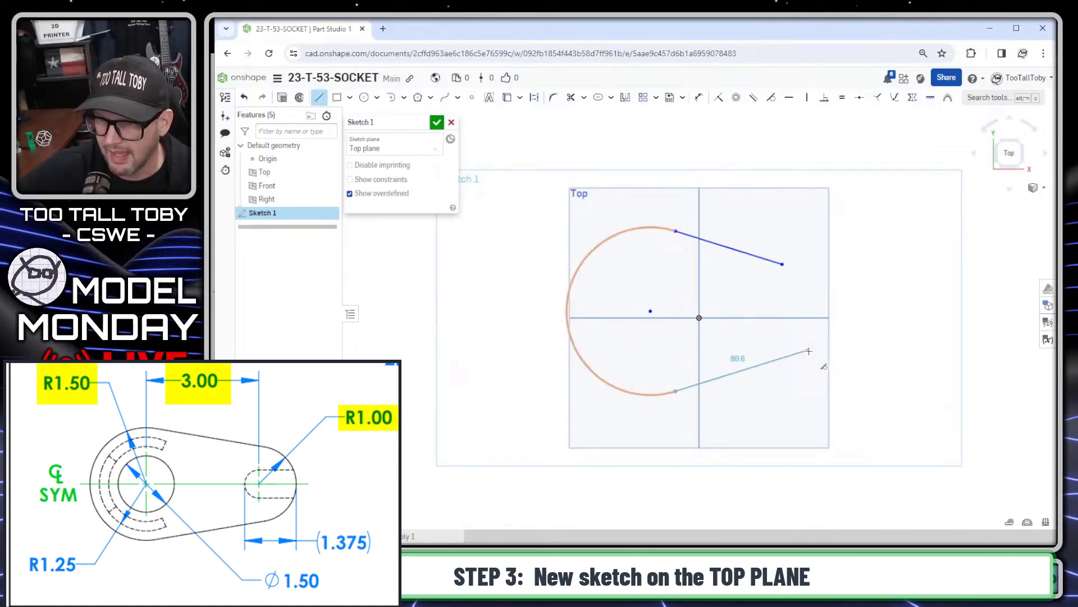
{"action": "left_click", "coordinate": [780, 360]}
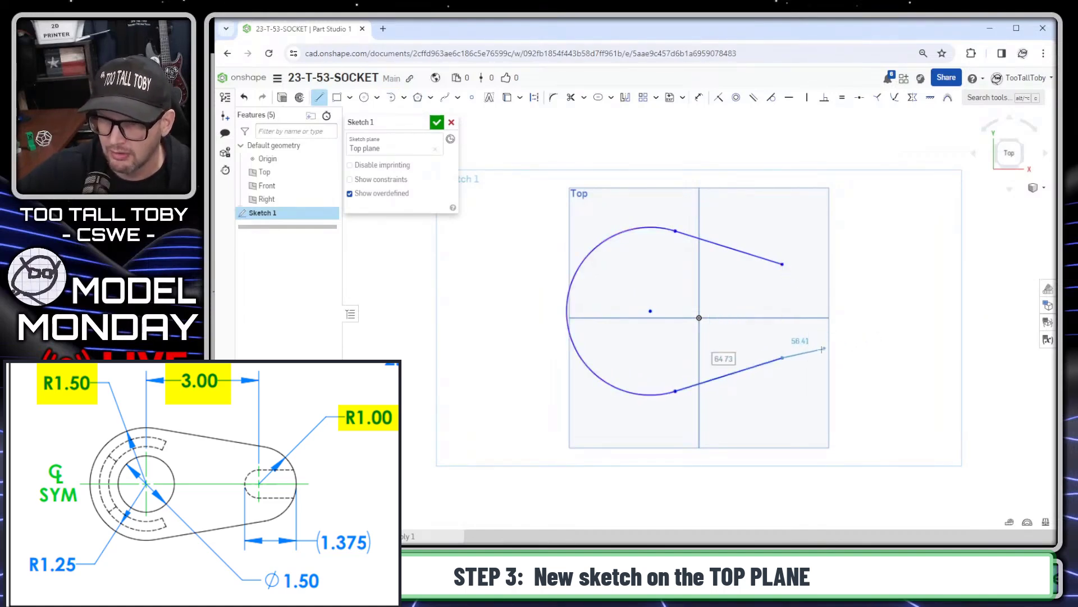
{"action": "key", "text": "t"}
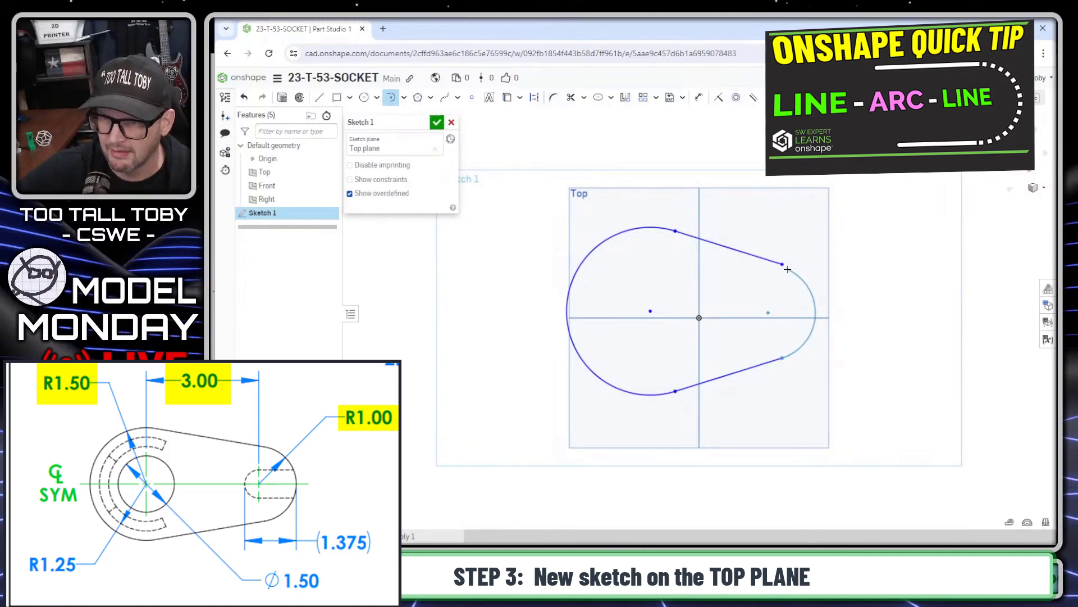
{"action": "left_click", "coordinate": [783, 264]}
{"action": "key", "text": "Escape"}
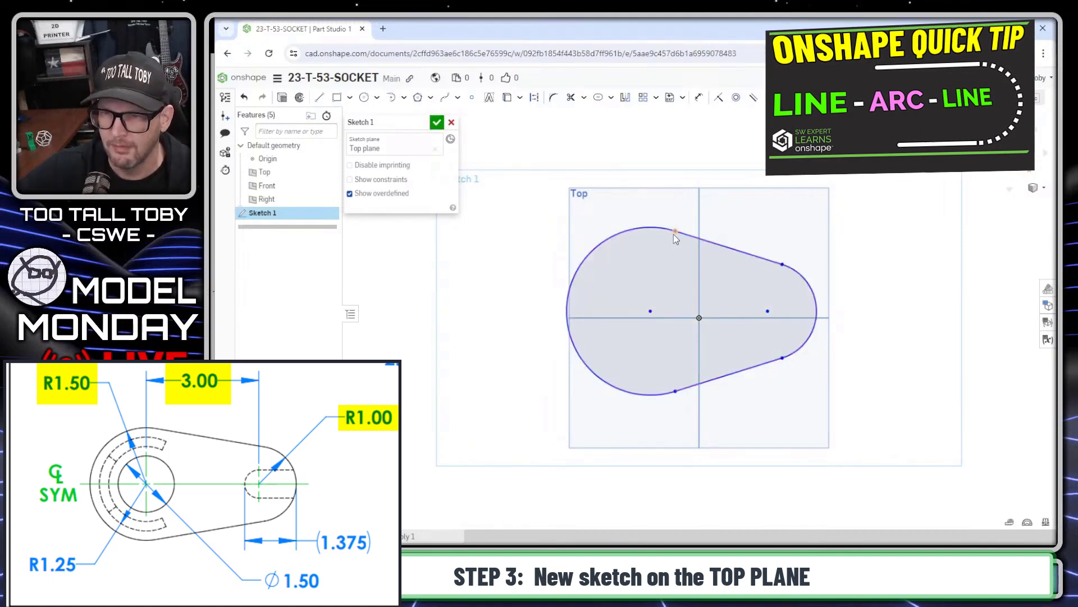
Place the large arc's center on the origin and constrain the small arc's center horizontally to it.
{"action": "left_click_drag", "start_coordinate": [650, 310], "coordinate": [699, 318]}
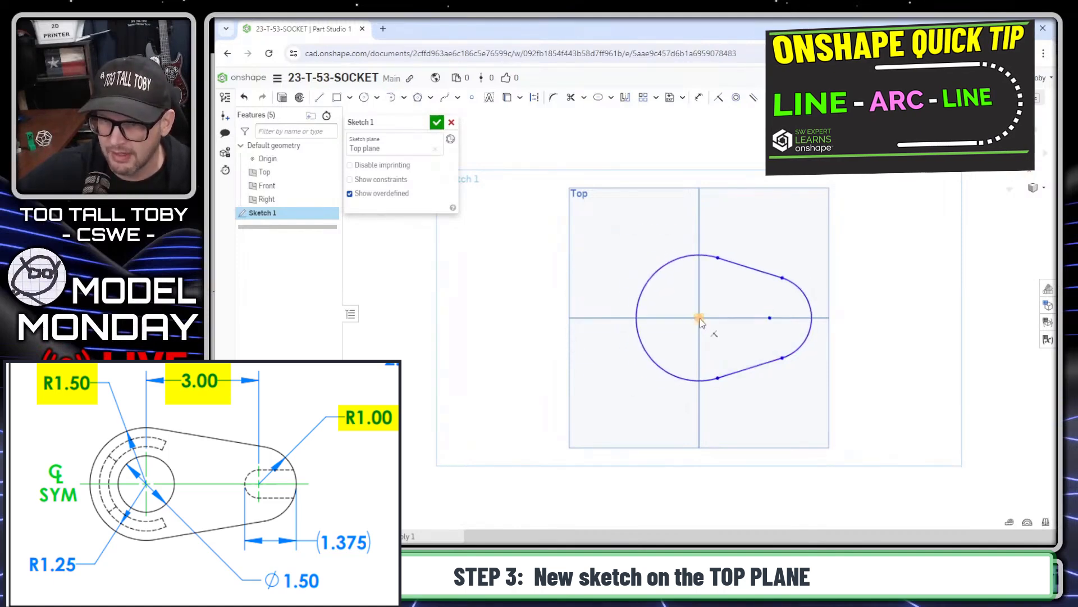
{"action": "key", "text": "h"}
{"action": "left_click", "coordinate": [769, 317]}
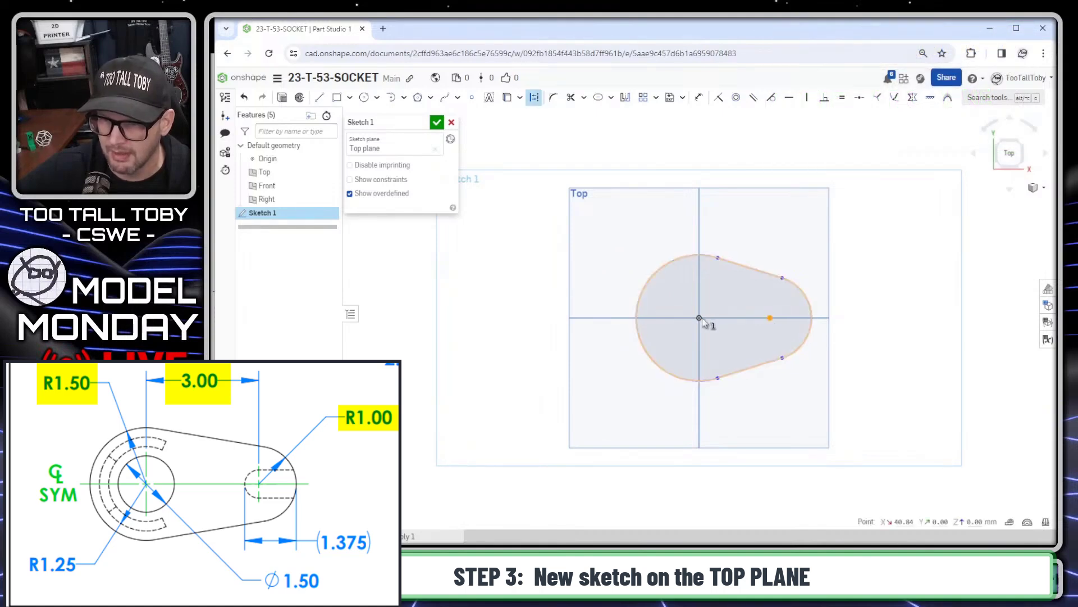
{"action": "left_click", "coordinate": [699, 319]}
{"action": "key", "text": "s"}
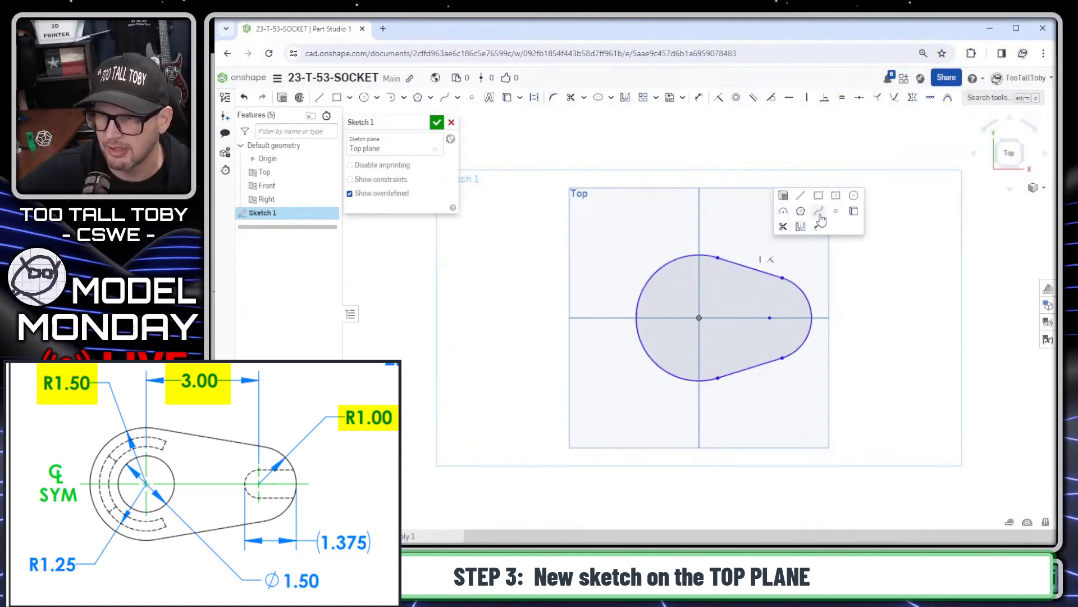
{"action": "left_click", "coordinate": [819, 227]}
{"action": "left_click", "coordinate": [651, 270]}
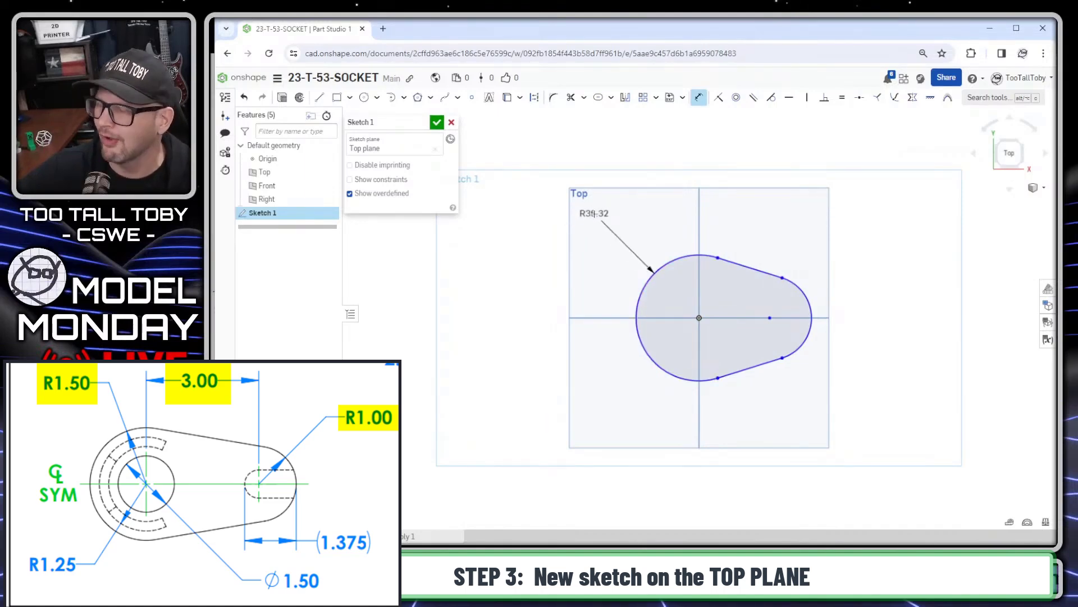
{"action": "key", "text": "Escape"}
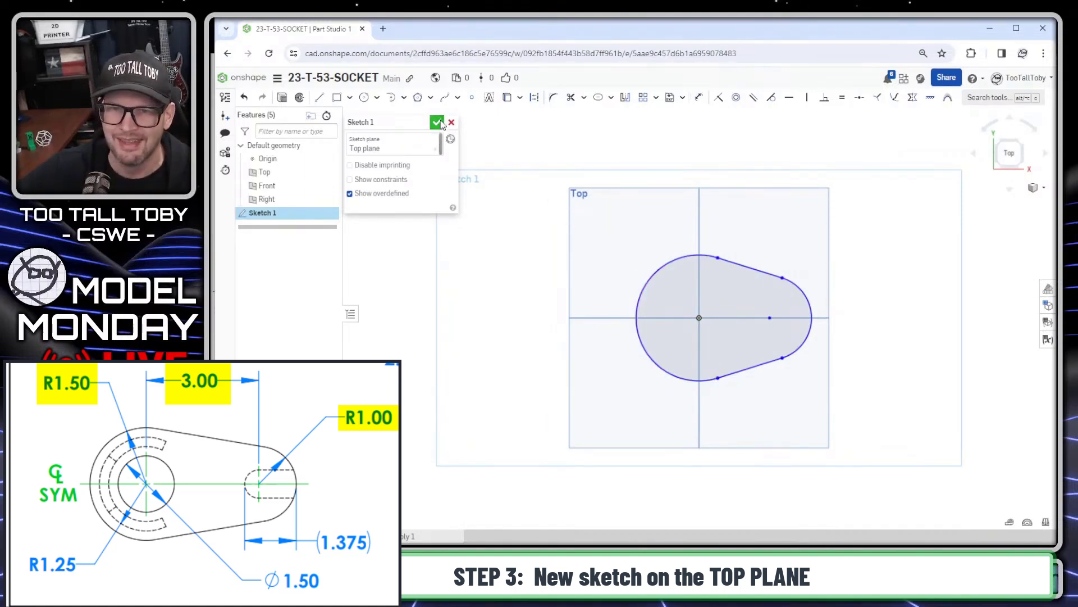
Finish the sketch and set the workspace units to inch for length and pound for mass.
{"action": "left_click", "coordinate": [439, 123]}
{"action": "left_click", "coordinate": [278, 79]}
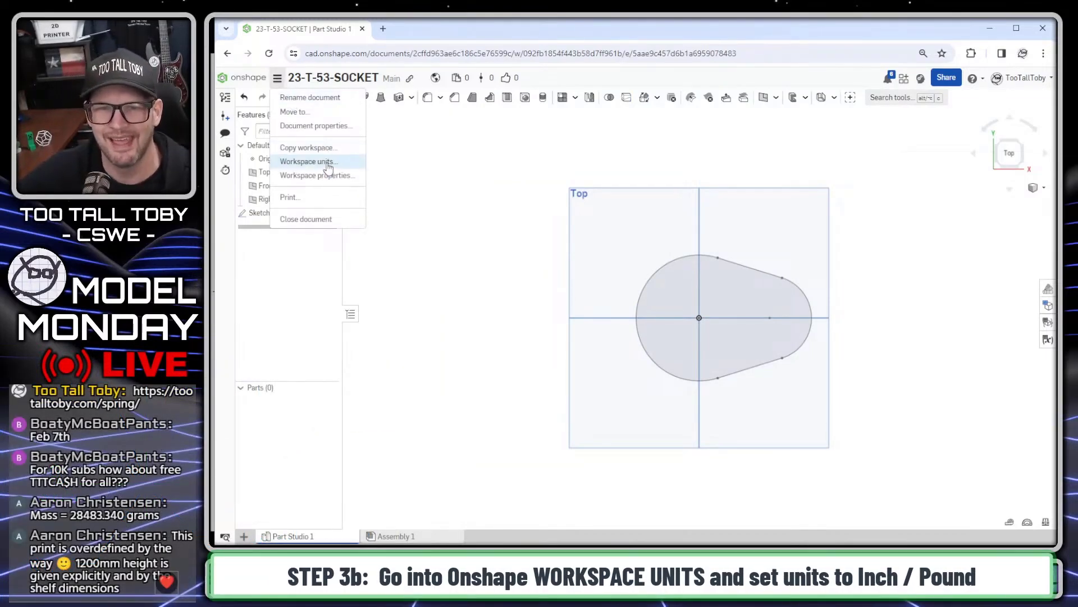
{"action": "left_click", "coordinate": [335, 164]}
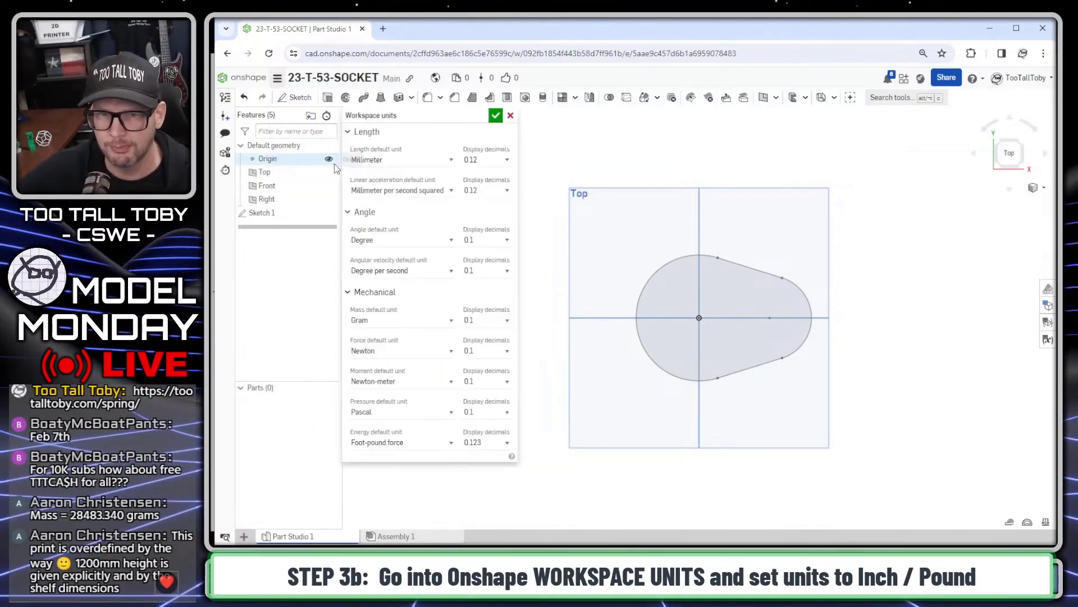
{"action": "left_click", "coordinate": [450, 161]}
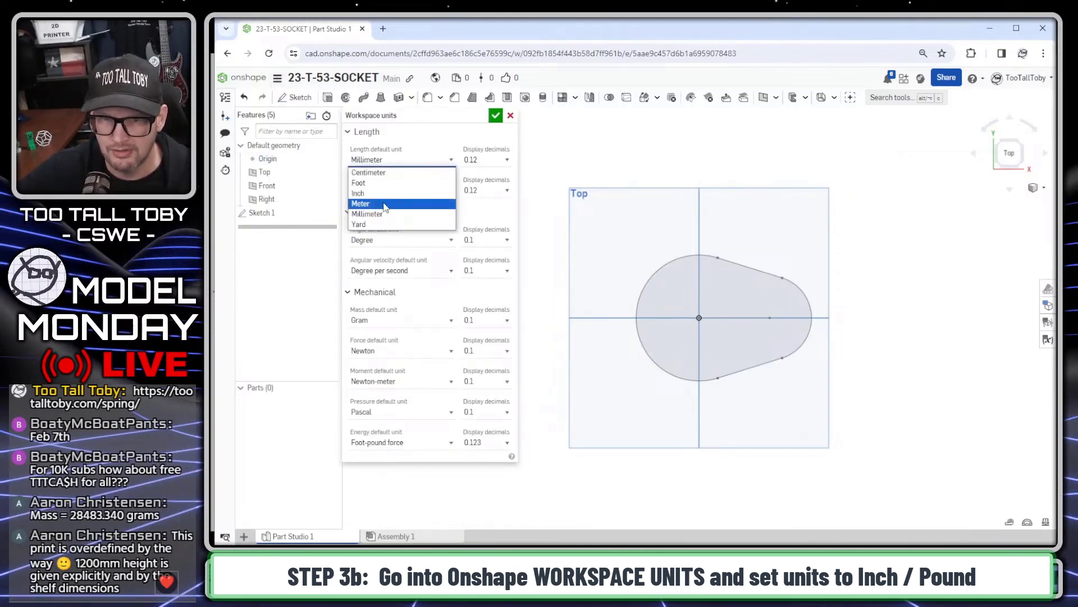
{"action": "left_click", "coordinate": [383, 202]}
{"action": "left_click", "coordinate": [432, 328]}
{"action": "left_click", "coordinate": [376, 357]}
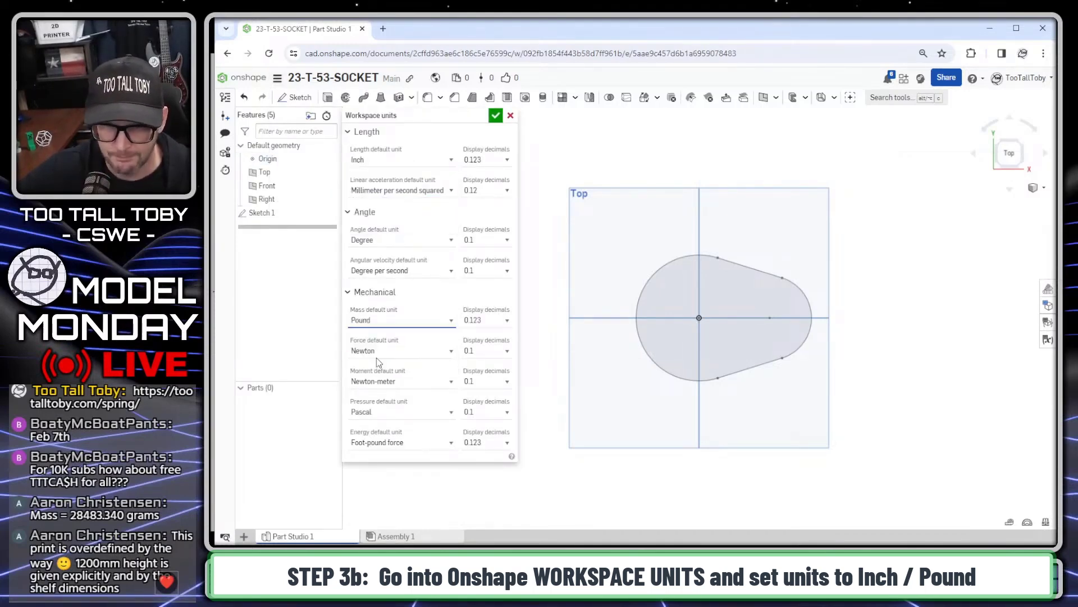
{"action": "left_click", "coordinate": [495, 115]}
Reopen the outline sketch for editing and dimension the large arc with a radius of 1.5 in.
{"action": "right_click", "coordinate": [287, 214]}
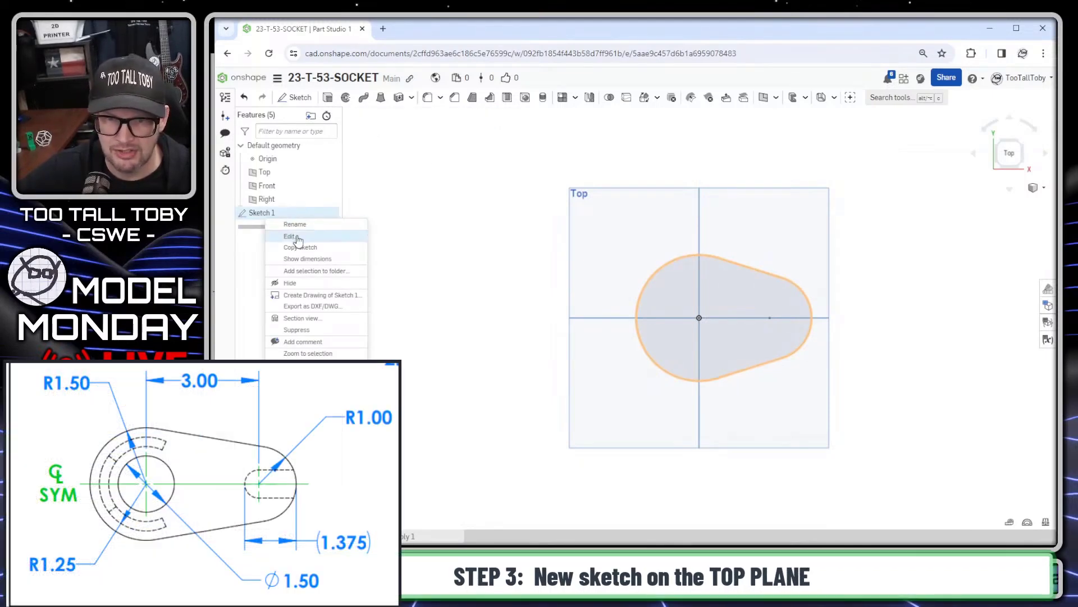
{"action": "left_click", "coordinate": [289, 236]}
{"action": "key", "text": "s"}
{"action": "left_click", "coordinate": [752, 219]}
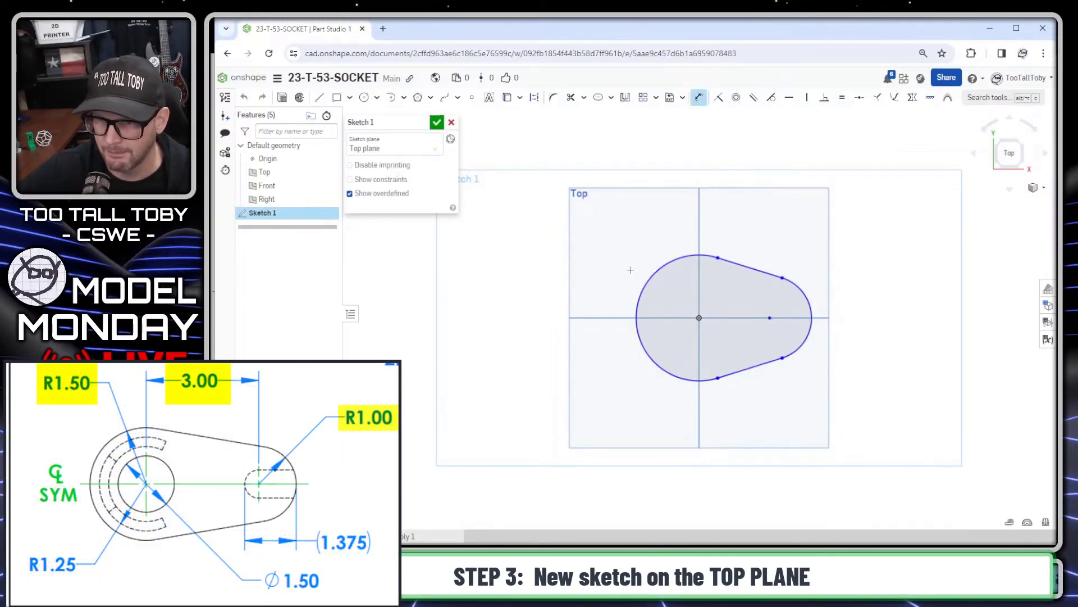
{"action": "left_click", "coordinate": [656, 272]}
{"action": "left_click", "coordinate": [620, 233]}
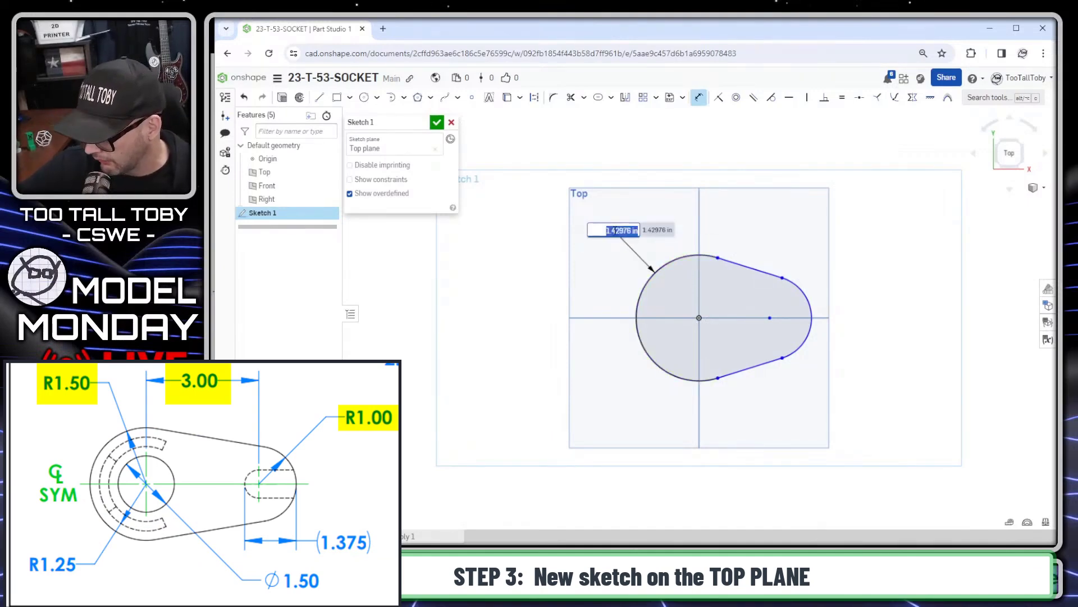
{"action": "type", "text": "1.5"}
{"action": "key", "text": "Return"}
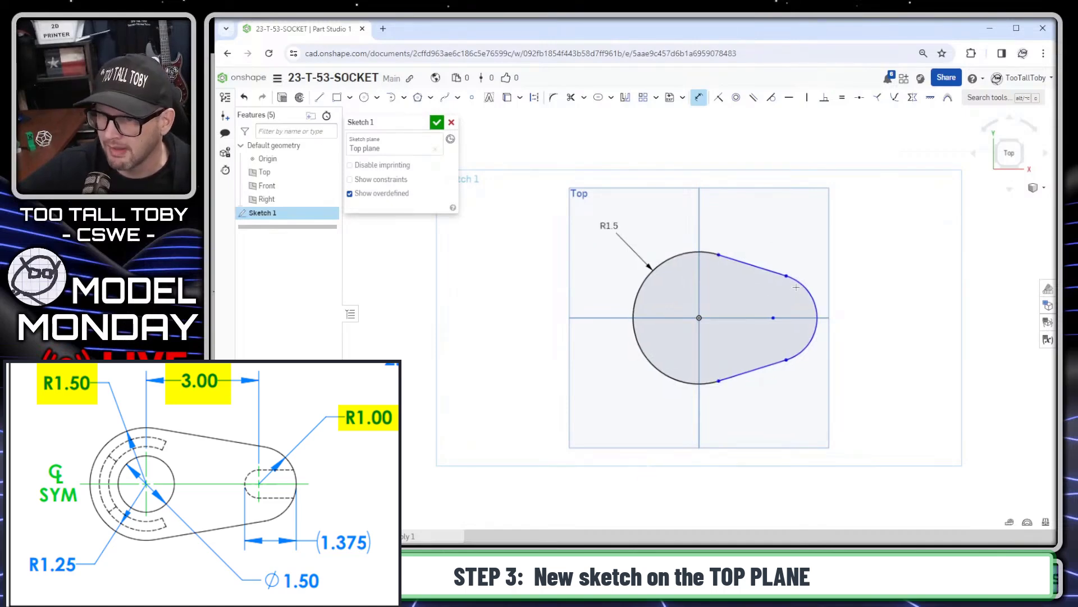
Dimension the small arc with a radius of 1 in and set the distance between the two arc centers to 3 in.
{"action": "left_click", "coordinate": [875, 267]}
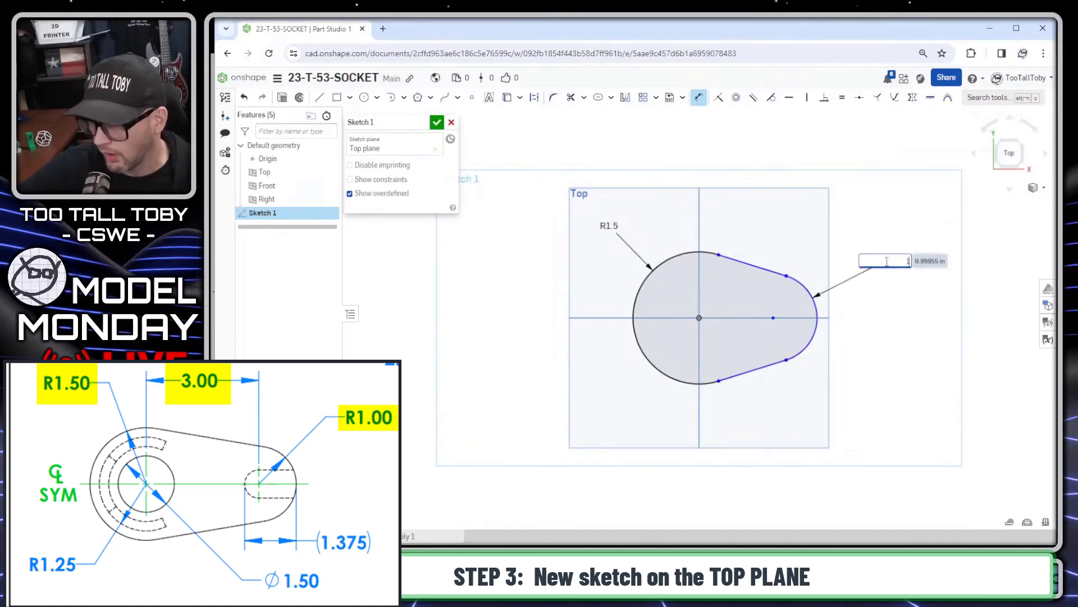
{"action": "type", "text": "1"}
{"action": "key", "text": "Return"}
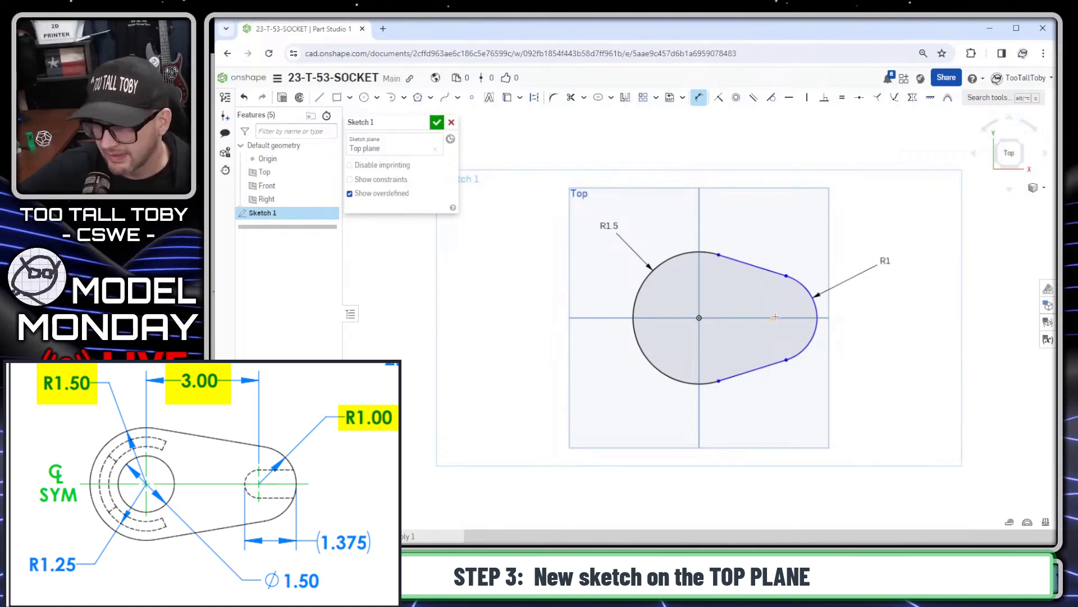
{"action": "left_click", "coordinate": [699, 317]}
{"action": "left_click", "coordinate": [774, 318]}
{"action": "left_click", "coordinate": [722, 191]}
{"action": "type", "text": "3"}
{"action": "key", "text": "Return"}
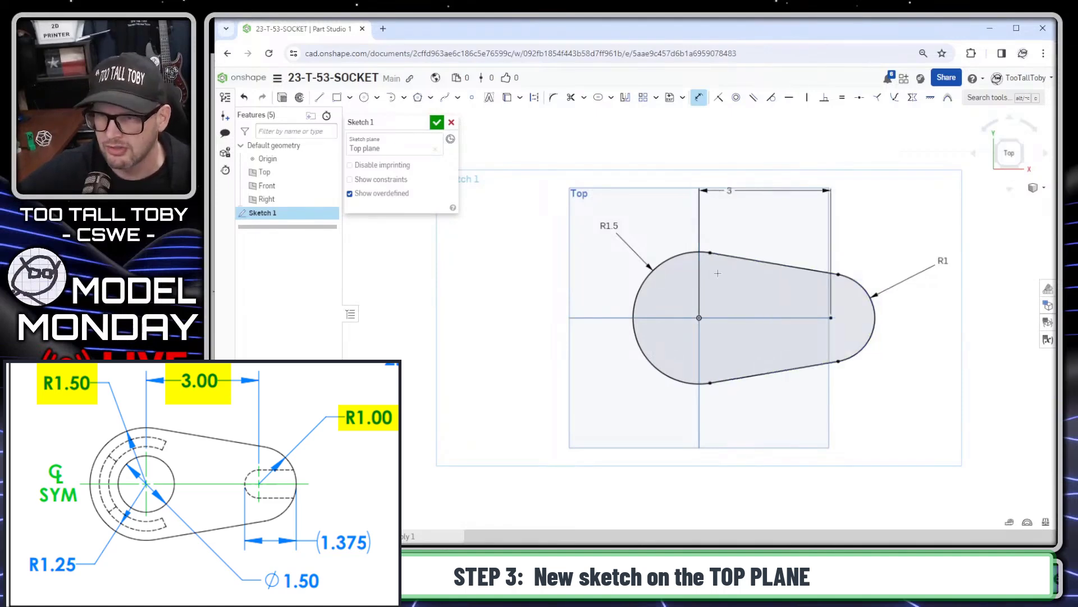
Extrude the outline 1 in as a new solid, starting at an offset of 7/2 in and running back toward the Top plane.
{"action": "key", "text": "shift+7"}
{"action": "key", "text": "s"}
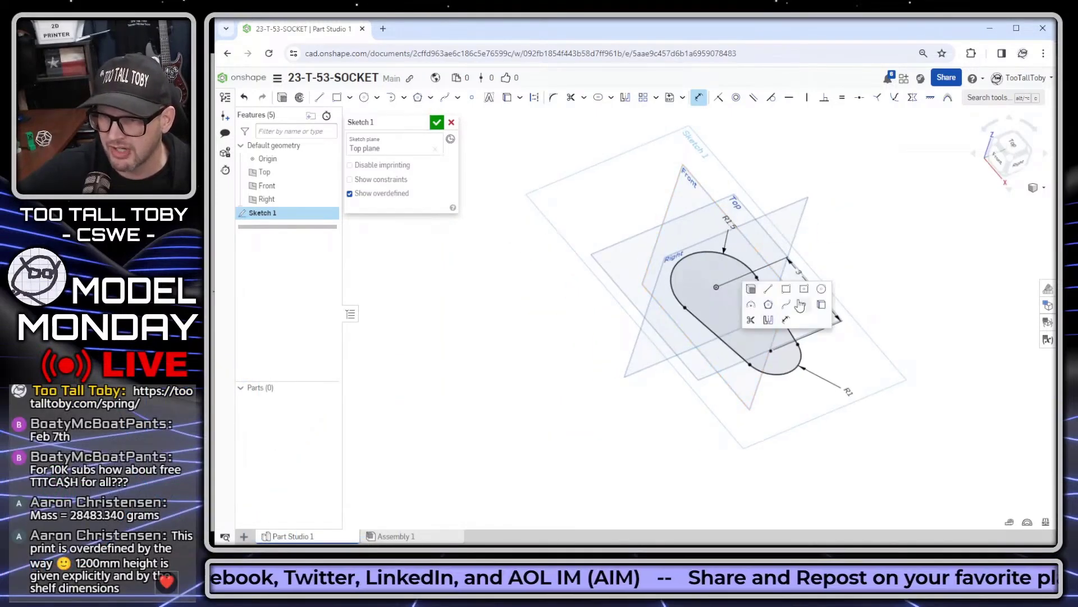
{"action": "left_click", "coordinate": [750, 289]}
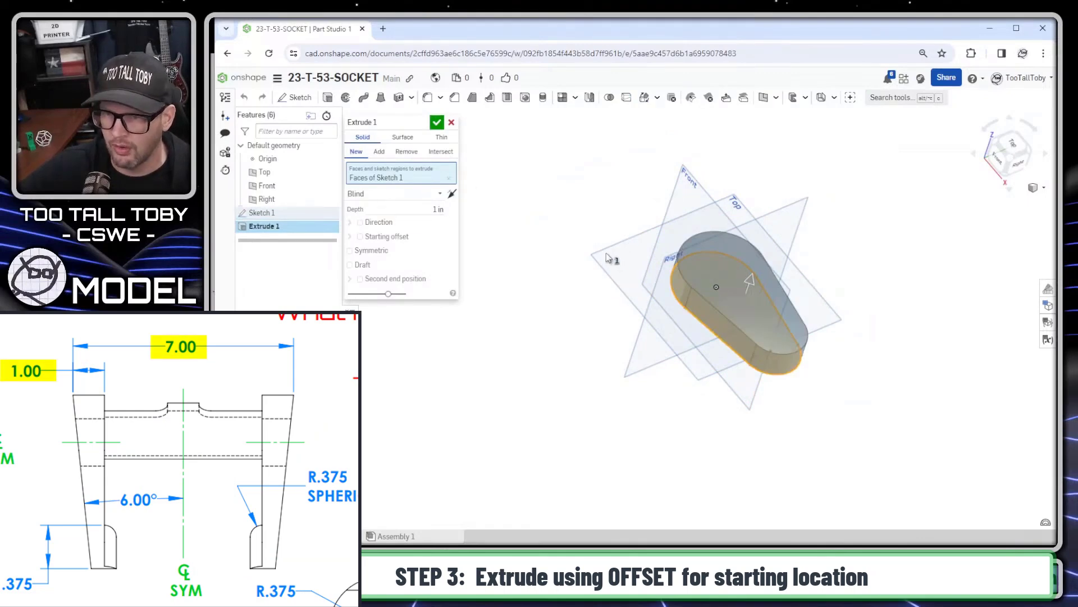
{"action": "left_click", "coordinate": [387, 236]}
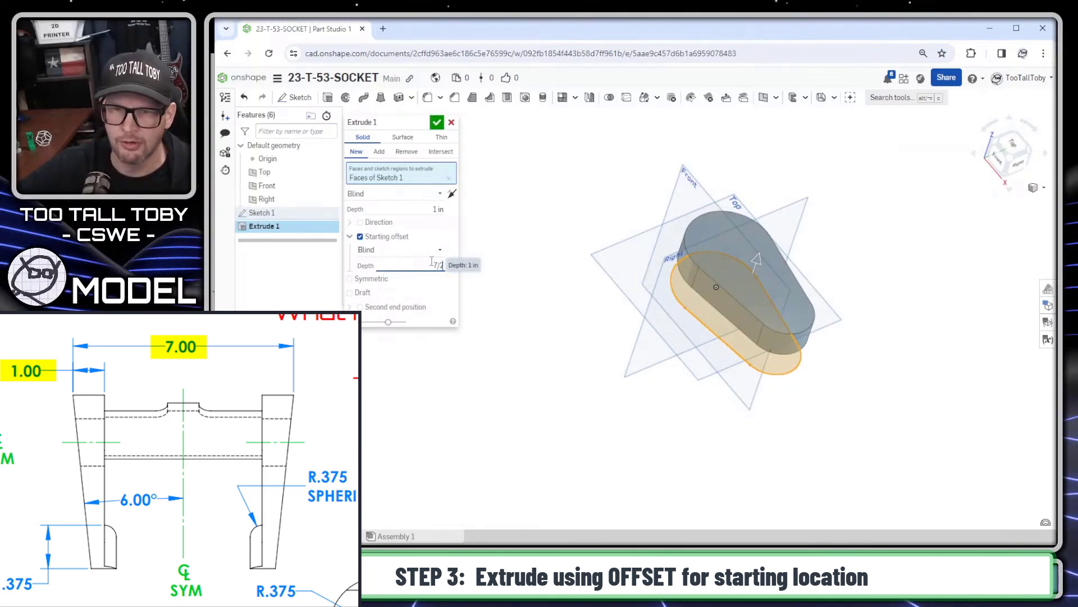
{"action": "left_click", "coordinate": [432, 262]}
{"action": "type", "text": "7/2"}
{"action": "key", "text": "Return"}
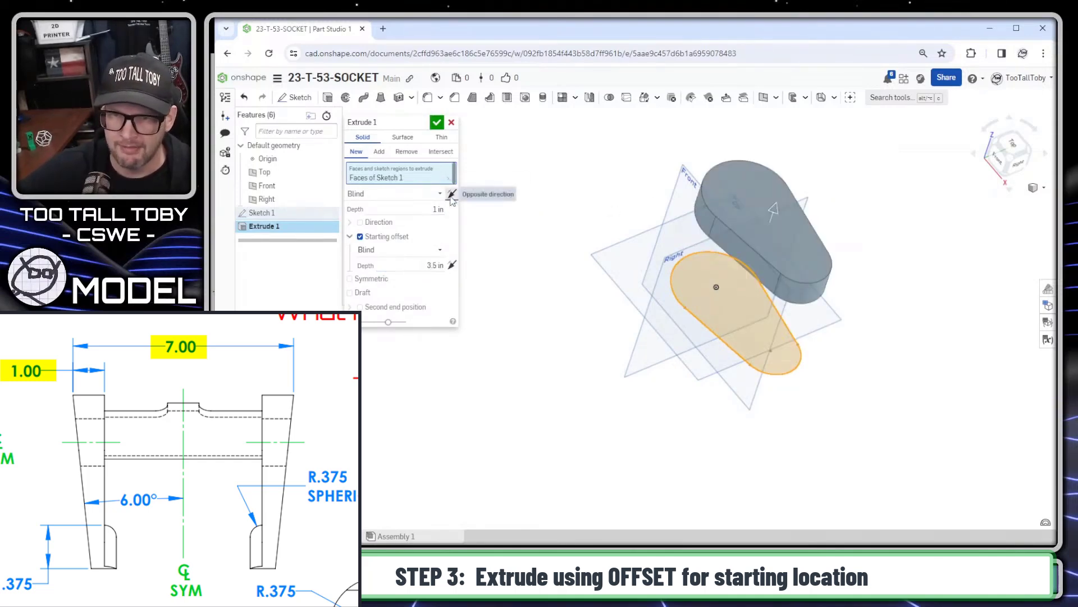
{"action": "left_click", "coordinate": [451, 195]}
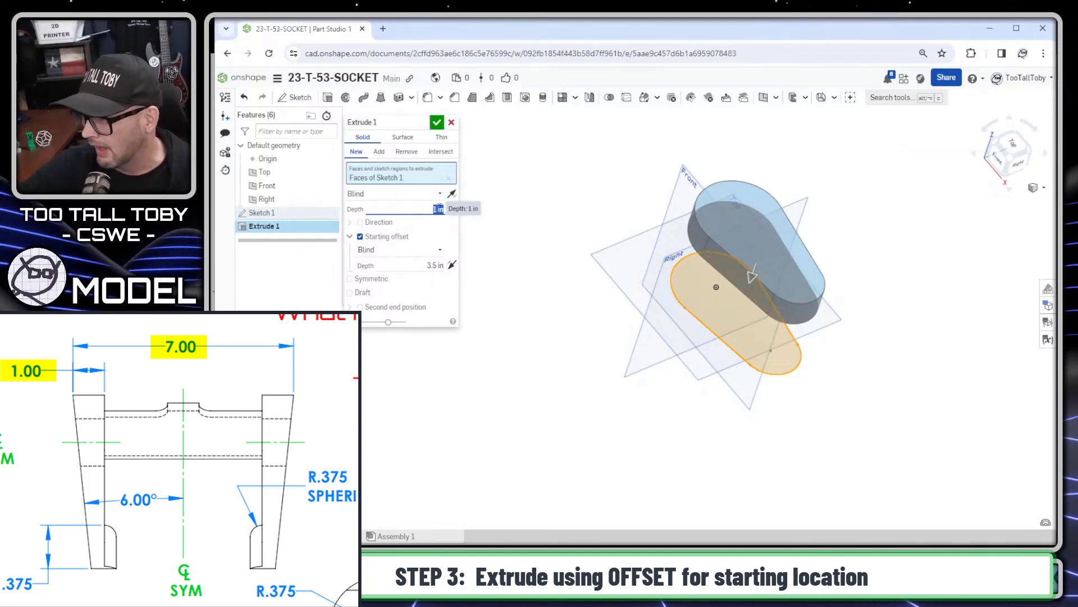
{"action": "key", "text": "Return"}
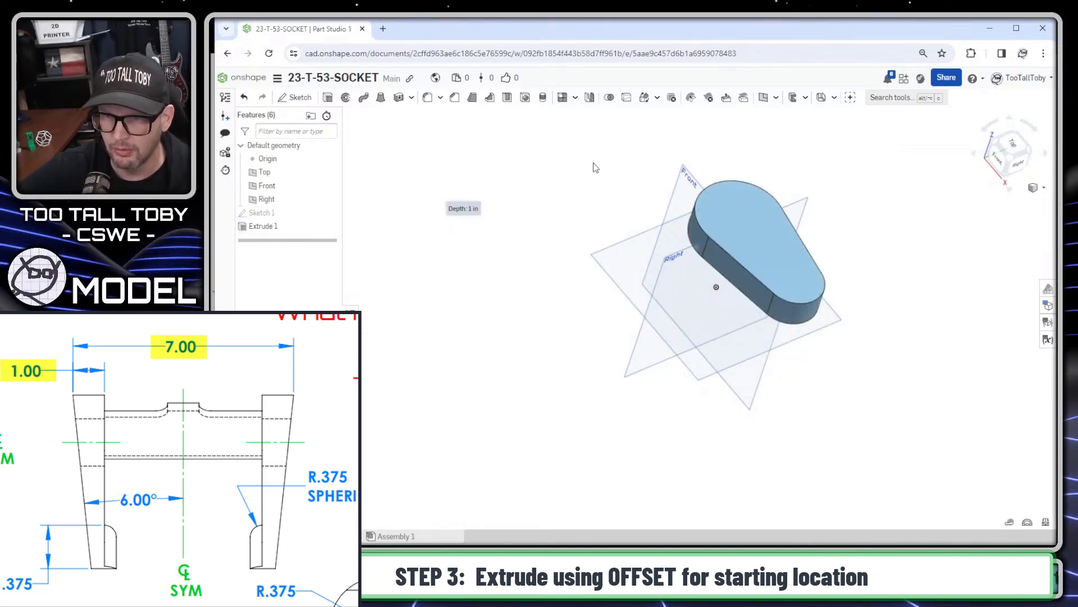
Start a sketch on the Front plane and draw a line about 7.6 in long, sloping down across the extruded arm.
{"action": "key", "text": "shift+1"}
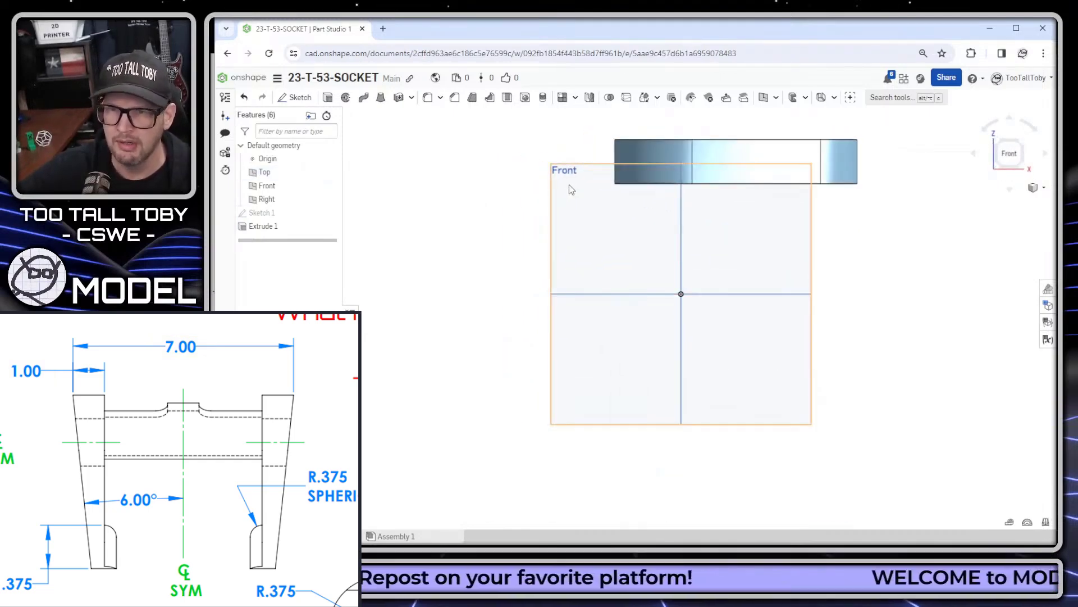
{"action": "left_click", "coordinate": [568, 184]}
{"action": "key", "text": "shift+s"}
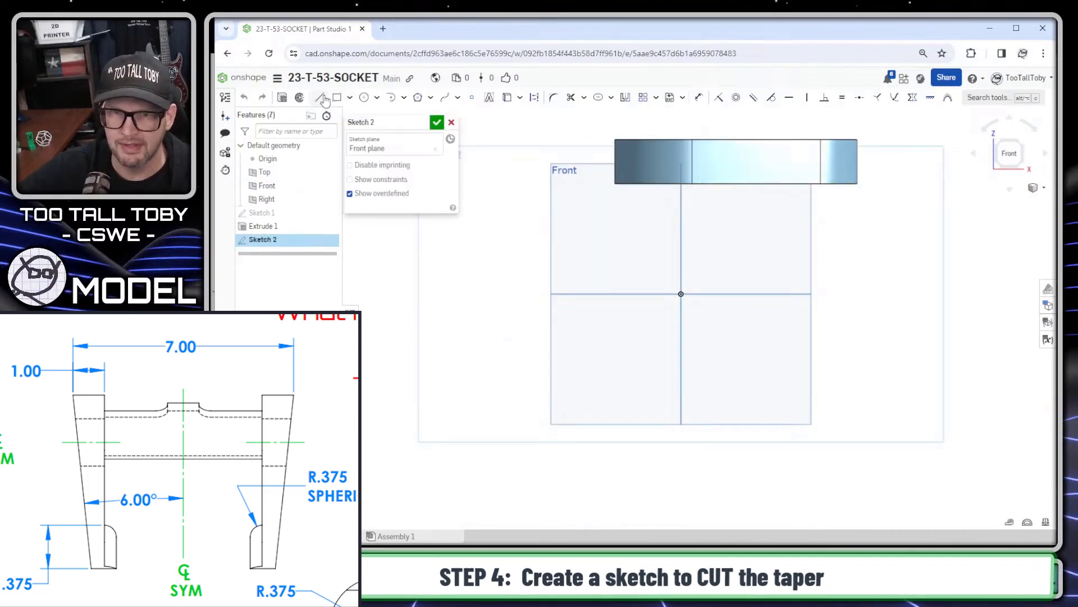
{"action": "left_click", "coordinate": [602, 125]}
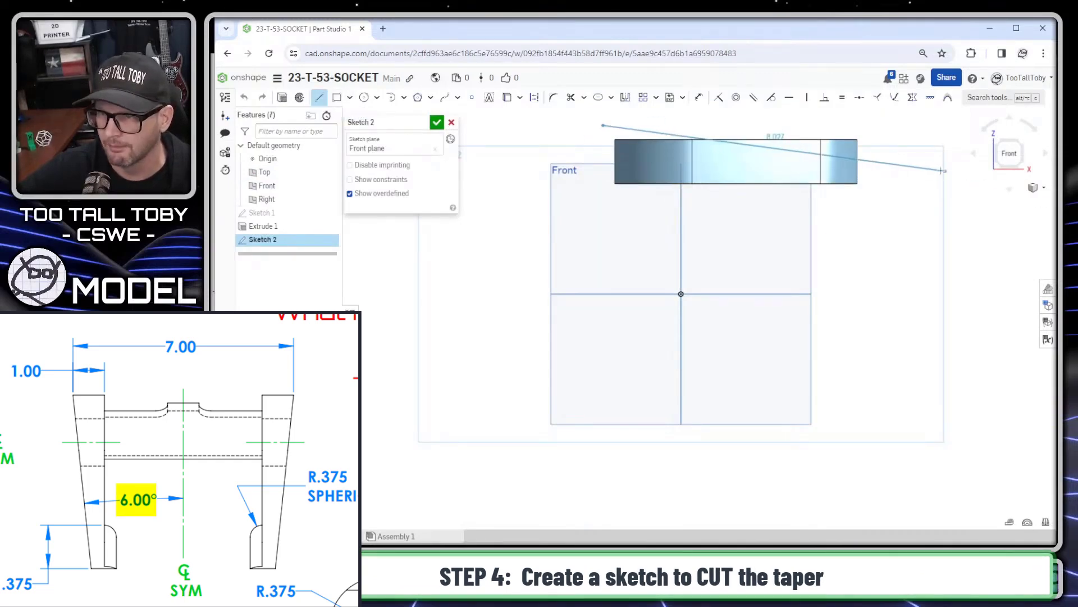
{"action": "left_click", "coordinate": [934, 167]}
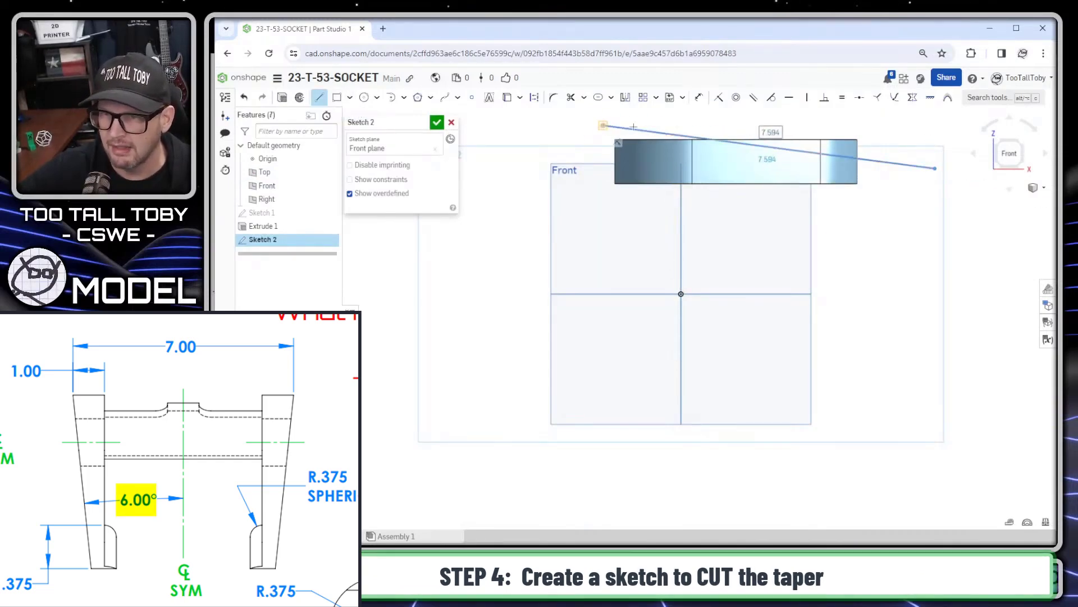
Close the line into a triangle with a side about 0.98 in long, and pierce its corners to the arm's top end arcs.
{"action": "left_click", "coordinate": [935, 126]}
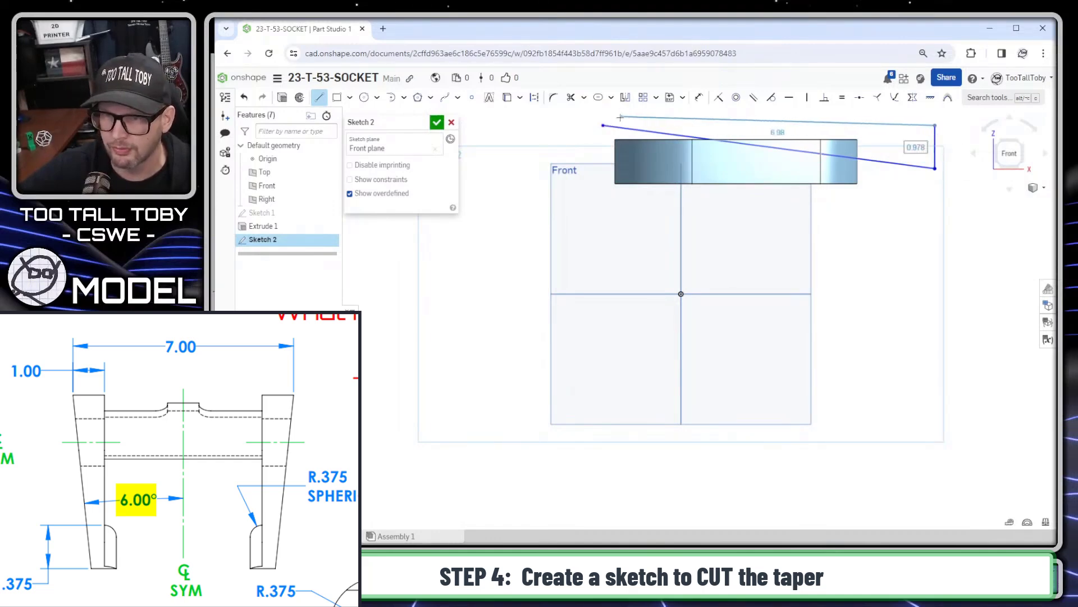
{"action": "left_click", "coordinate": [602, 125]}
{"action": "key", "text": "Escape"}
{"action": "mouse_move", "coordinate": [730, 197]}
{"action": "right_mouse_down"}
{"action": "mouse_move", "coordinate": [683, 146]}
{"action": "mouse_move", "coordinate": [625, 190]}
{"action": "right_mouse_up"}
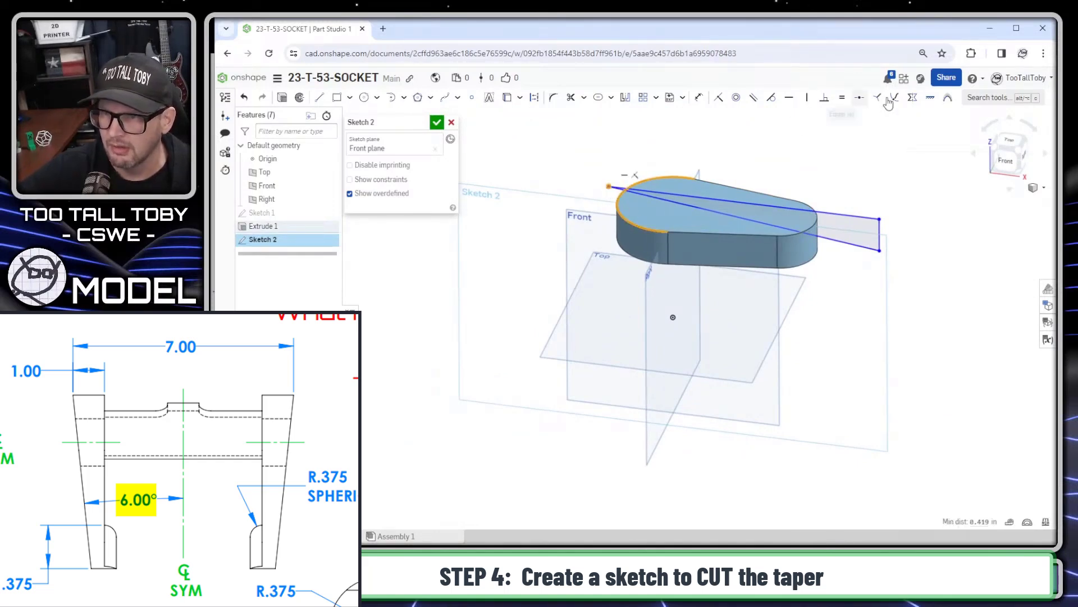
{"action": "left_click", "coordinate": [875, 100]}
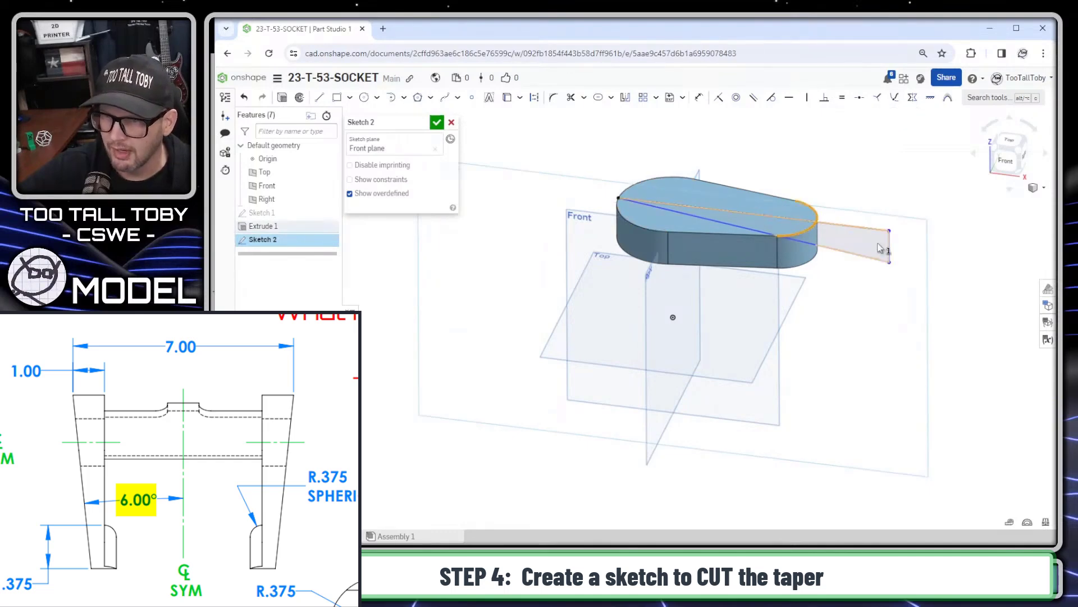
{"action": "left_click", "coordinate": [895, 100]}
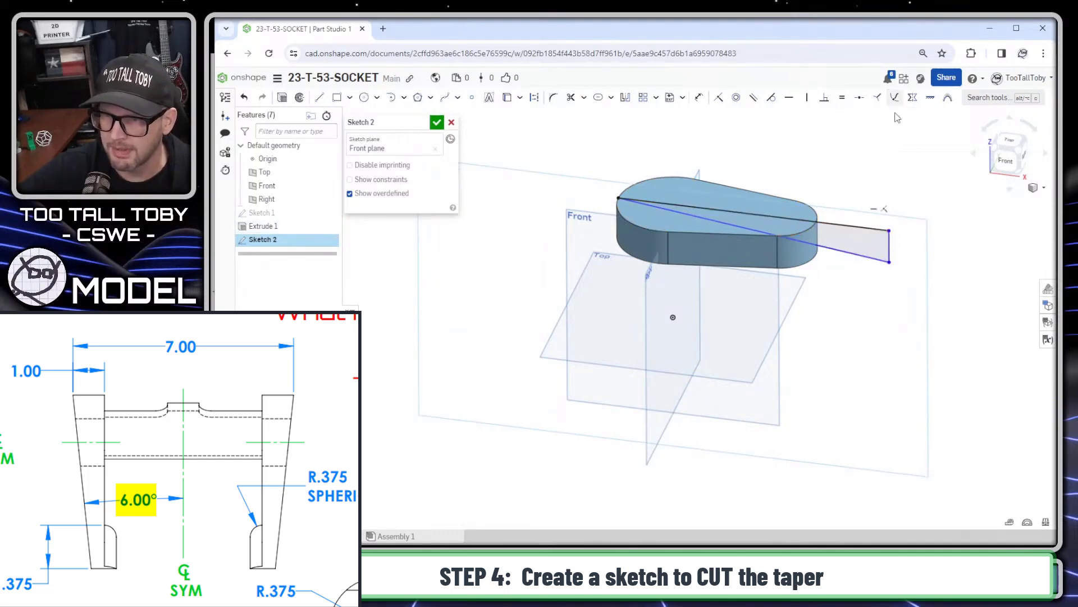
Dimension the angle between the triangle's top edge and its sloping line as 6 degrees.
{"action": "key", "text": "s"}
{"action": "left_click", "coordinate": [710, 210]}
{"action": "left_click", "coordinate": [735, 212]}
{"action": "left_click", "coordinate": [726, 228]}
{"action": "left_click", "coordinate": [857, 241]}
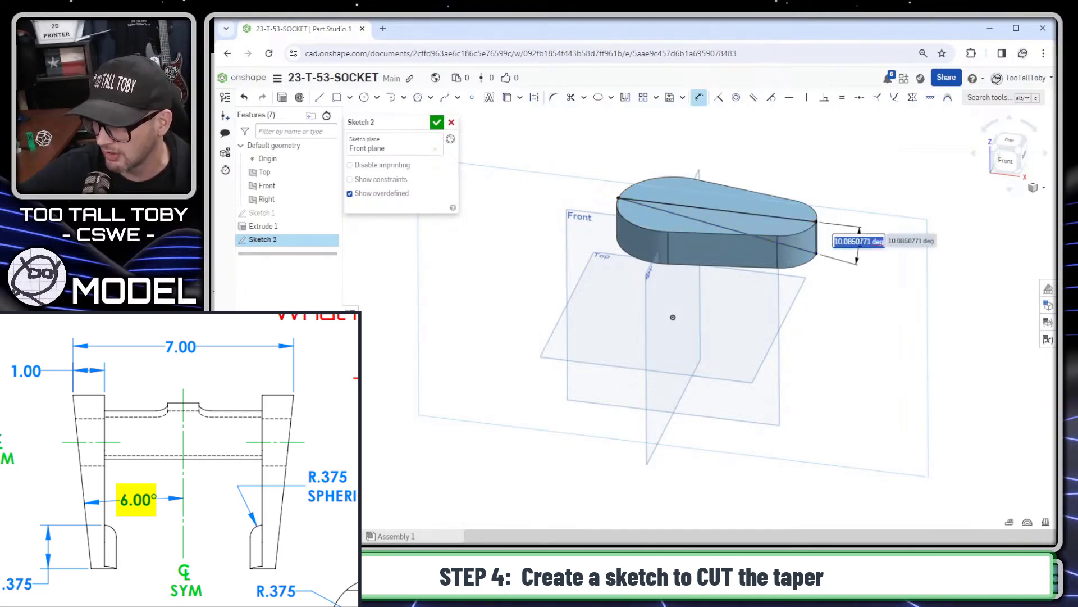
{"action": "type", "text": "6"}
{"action": "key", "text": "Return"}
Extrude the triangle as a symmetric through-all removal to cut the taper from the arm.
{"action": "scroll", "coordinate": [831, 277], "scroll_direction": "down", "scroll_amount": 3}
{"action": "mouse_move", "coordinate": [824, 315]}
{"action": "right_mouse_down"}
{"action": "mouse_move", "coordinate": [830, 277]}
{"action": "mouse_move", "coordinate": [821, 295]}
{"action": "right_mouse_up"}
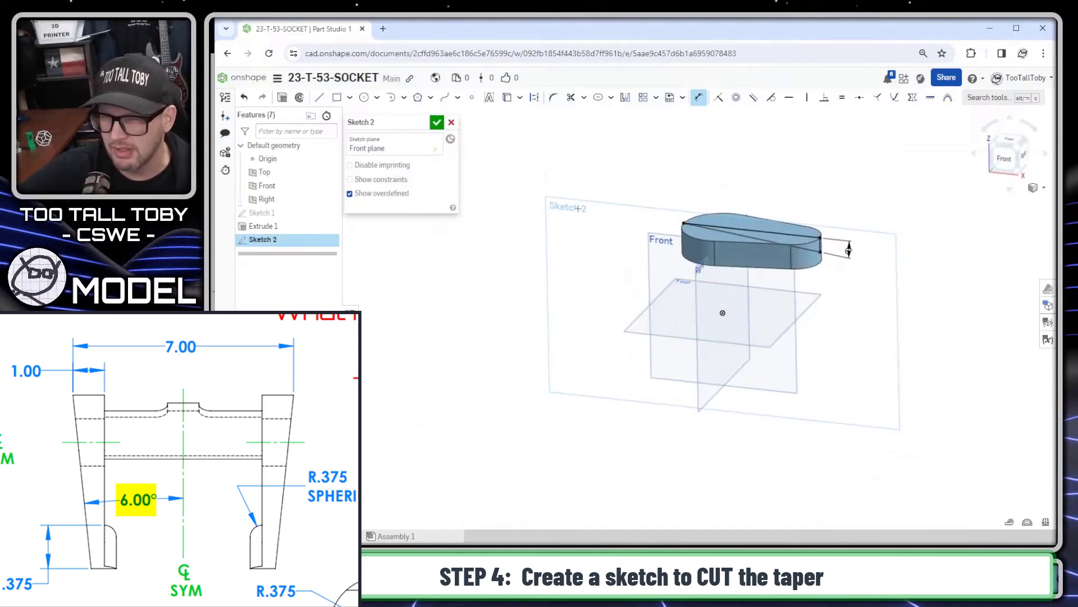
{"action": "key", "text": "s"}
{"action": "left_click", "coordinate": [578, 184]}
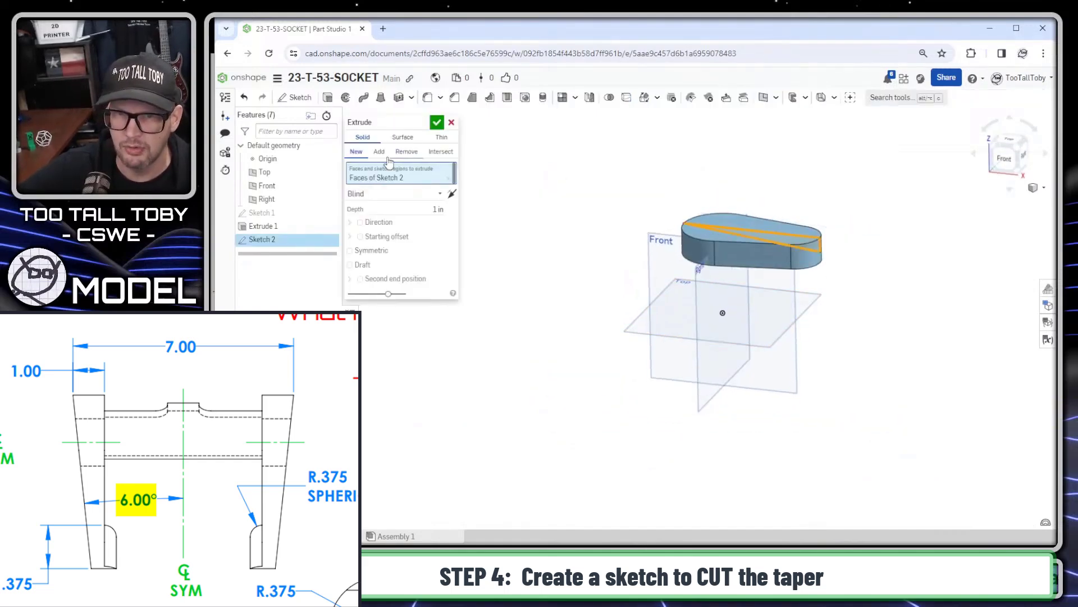
{"action": "left_click", "coordinate": [406, 152]}
{"action": "left_click", "coordinate": [397, 194]}
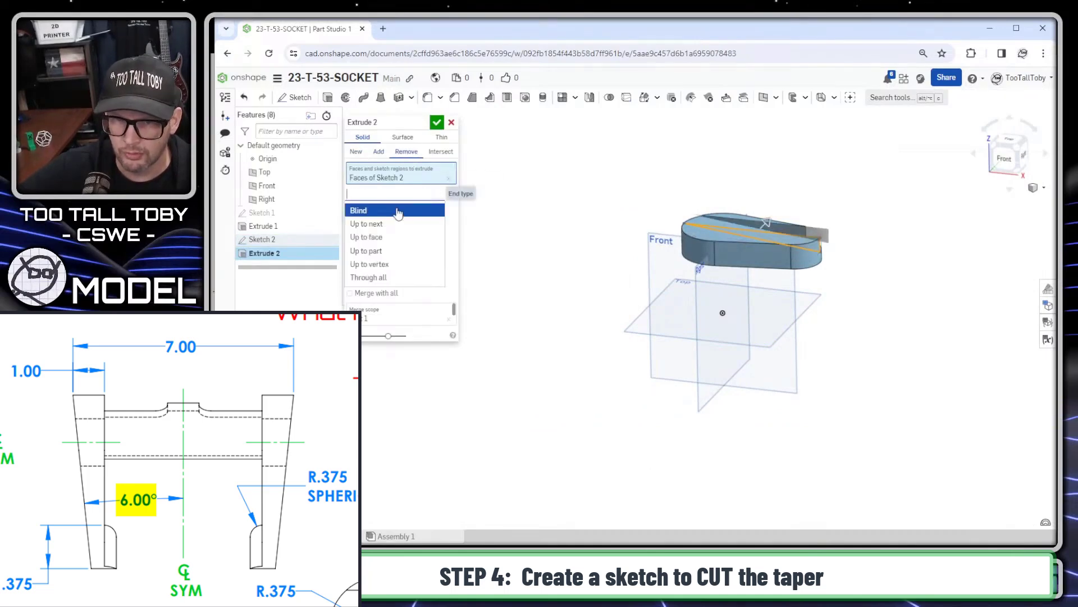
{"action": "left_click", "coordinate": [370, 278]}
{"action": "left_click", "coordinate": [377, 238]}
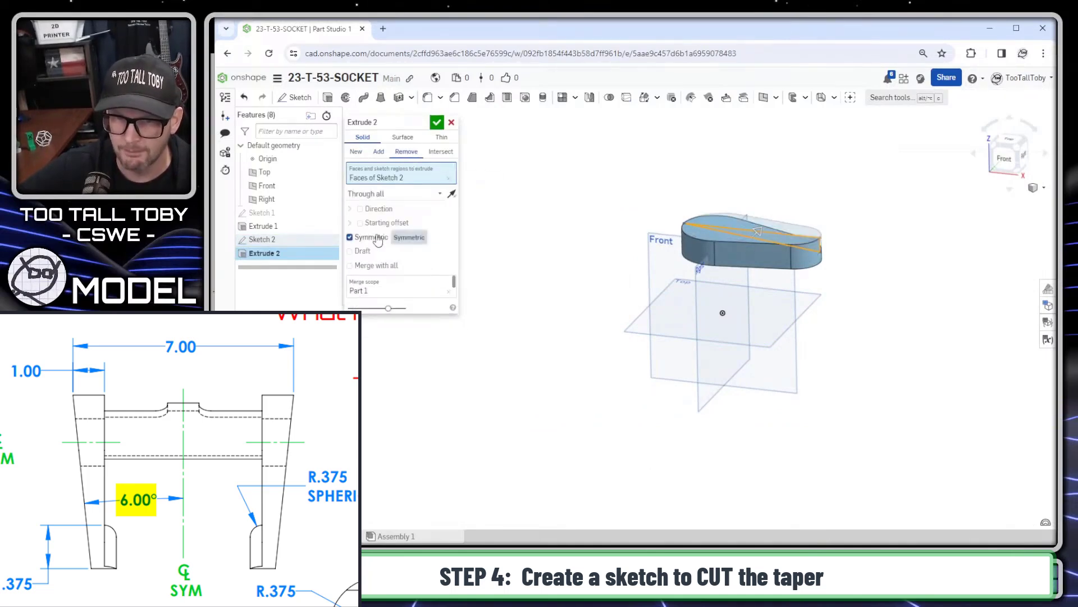
{"action": "left_click", "coordinate": [437, 121]}
{"action": "mouse_move", "coordinate": [784, 299]}
{"action": "right_mouse_down"}
{"action": "mouse_move", "coordinate": [788, 276]}
{"action": "mouse_move", "coordinate": [786, 303]}
{"action": "right_mouse_up"}
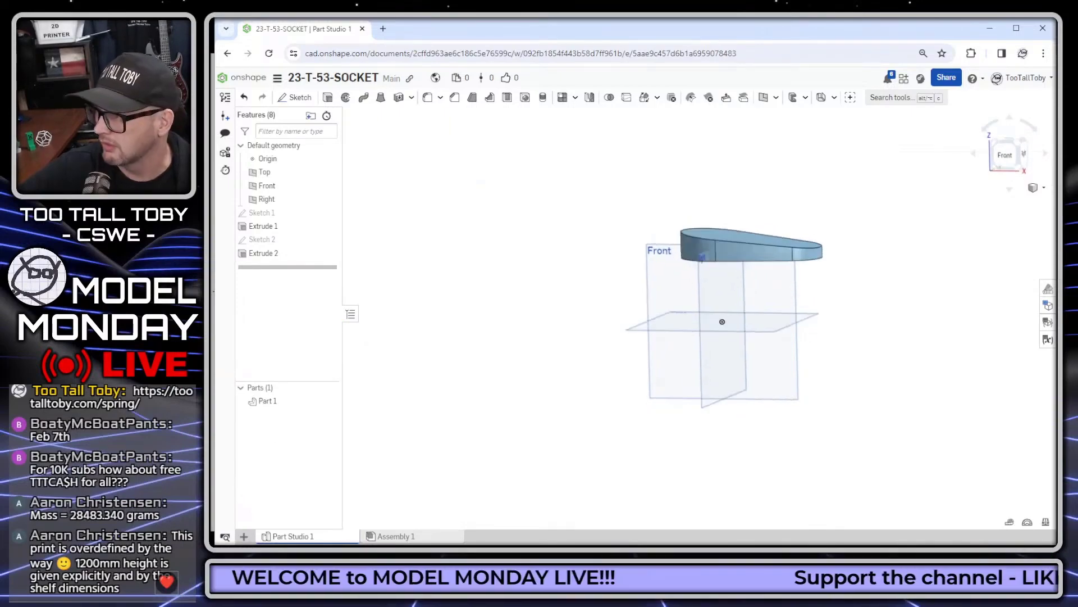
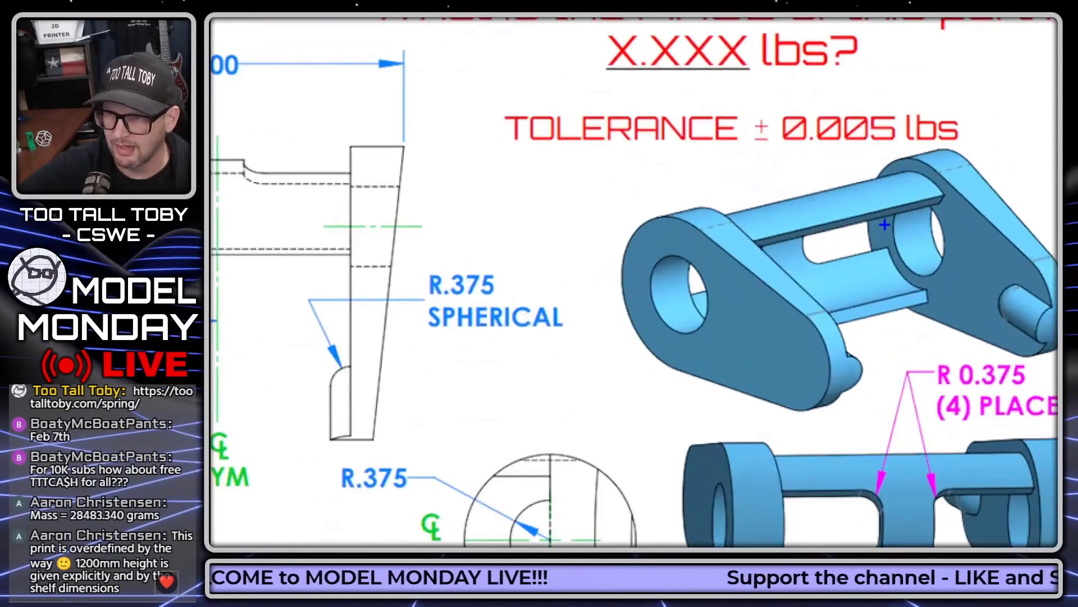
Switch to the part drawing and examine the tapered arm and the C-shaped bar between the arms, marking them up.
{"action": "left_click_drag", "start_coordinate": [817, 201], "coordinate": [912, 278]}
{"action": "left_click_drag", "start_coordinate": [1016, 179], "coordinate": [997, 193]}
{"action": "mouse_move", "coordinate": [1005, 158]}
{"action": "left_mouse_down"}
{"action": "mouse_move", "coordinate": [995, 198]}
{"action": "mouse_move", "coordinate": [1023, 200]}
{"action": "left_mouse_up"}
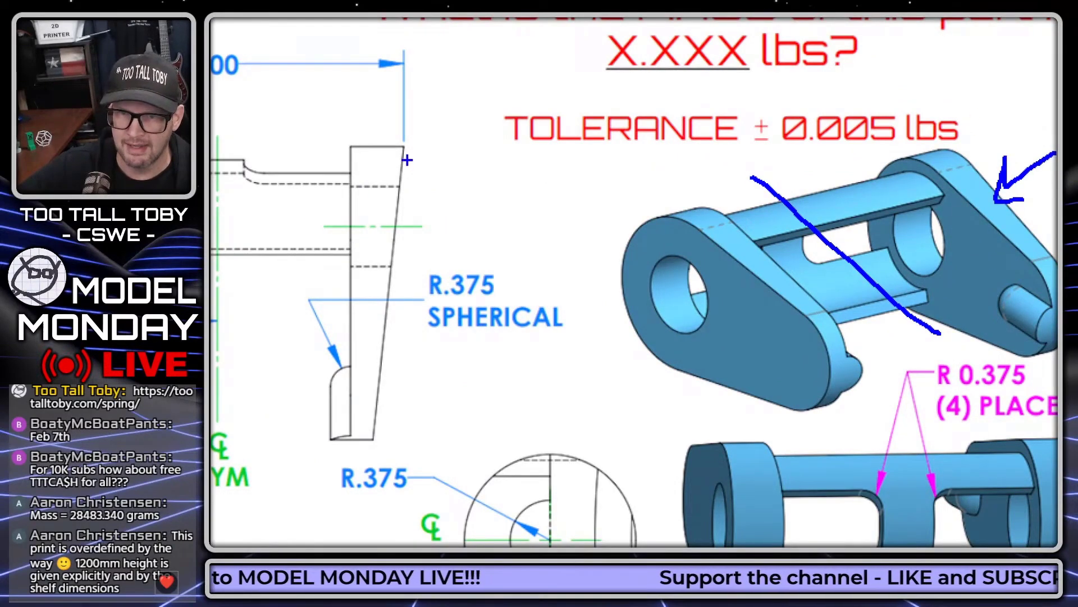
{"action": "left_click_drag", "start_coordinate": [407, 160], "coordinate": [371, 472]}
{"action": "key", "text": "Escape"}
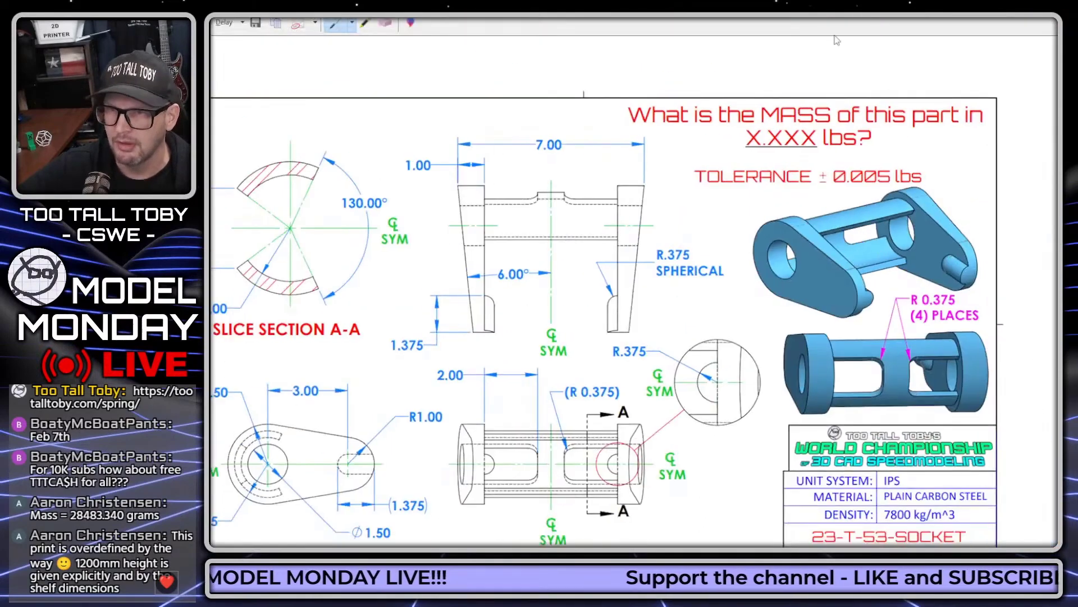
{"action": "key", "text": "ctrl+1"}
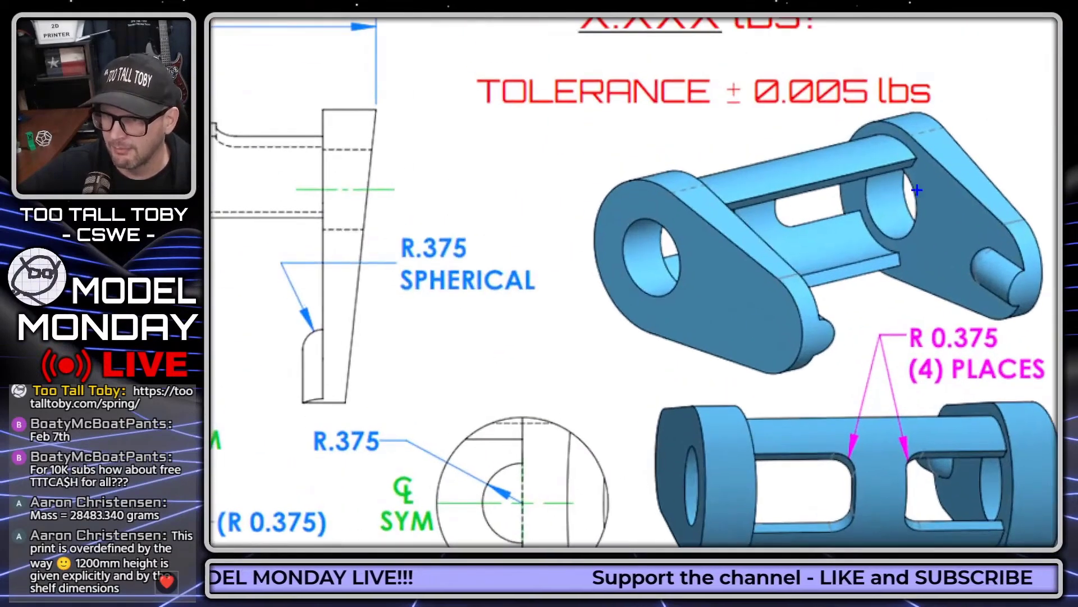
{"action": "mouse_move", "coordinate": [906, 239]}
{"action": "left_mouse_down"}
{"action": "mouse_move", "coordinate": [905, 254]}
{"action": "mouse_move", "coordinate": [864, 174]}
{"action": "mouse_move", "coordinate": [908, 184]}
{"action": "mouse_move", "coordinate": [885, 135]}
{"action": "mouse_move", "coordinate": [821, 263]}
{"action": "mouse_move", "coordinate": [909, 269]}
{"action": "mouse_move", "coordinate": [911, 259]}
{"action": "left_mouse_up"}
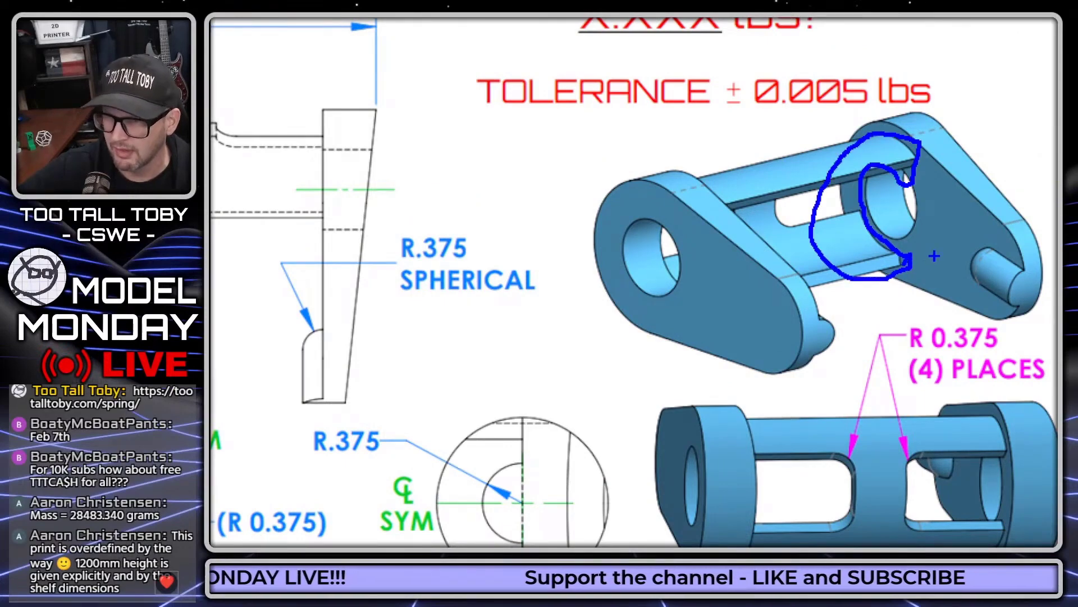
{"action": "key", "text": "Escape"}
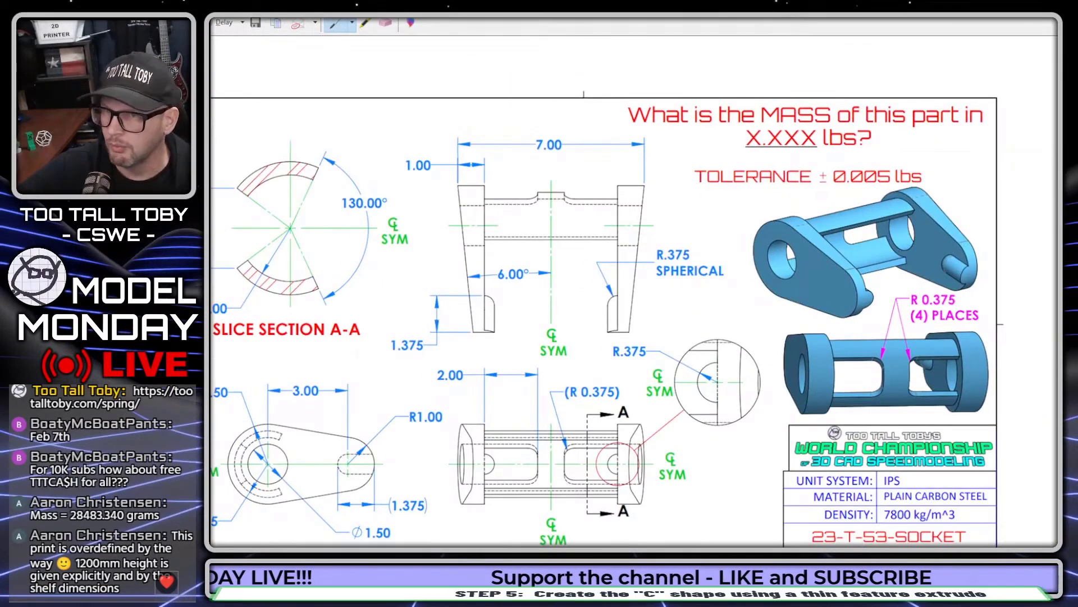
Return to Onshape, start a sketch on the arm's flat underside, and draw an open C-shaped arc inside its large end.
{"action": "key", "text": "alt+Tab"}
{"action": "right_click_drag", "start_coordinate": [746, 240], "coordinate": [737, 223]}
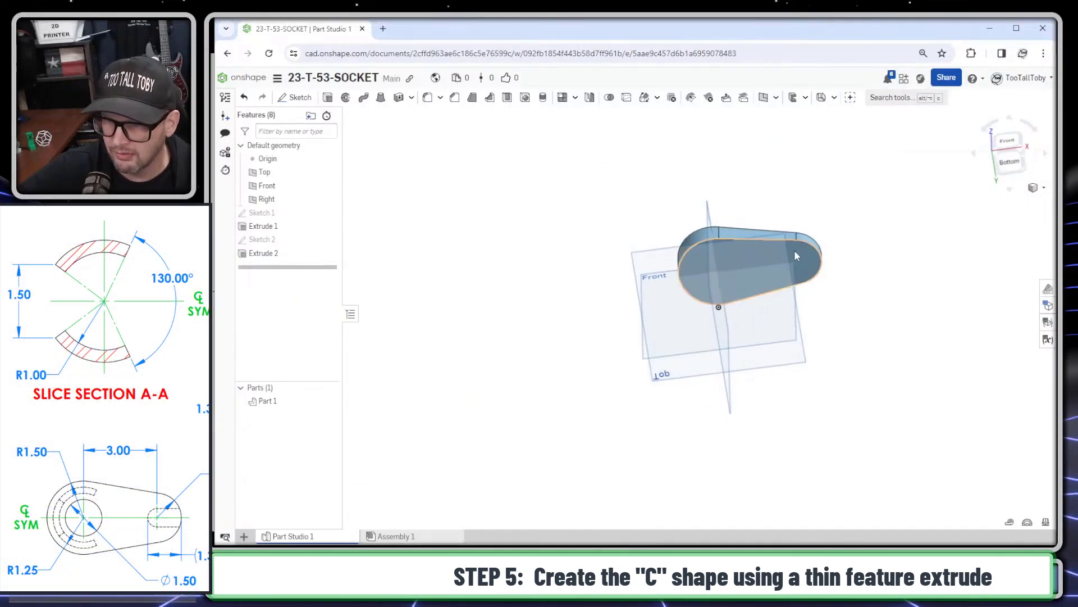
{"action": "scroll", "coordinate": [790, 249], "scroll_direction": "up", "scroll_amount": 2}
{"action": "left_click", "coordinate": [807, 261]}
{"action": "left_click", "coordinate": [823, 251]}
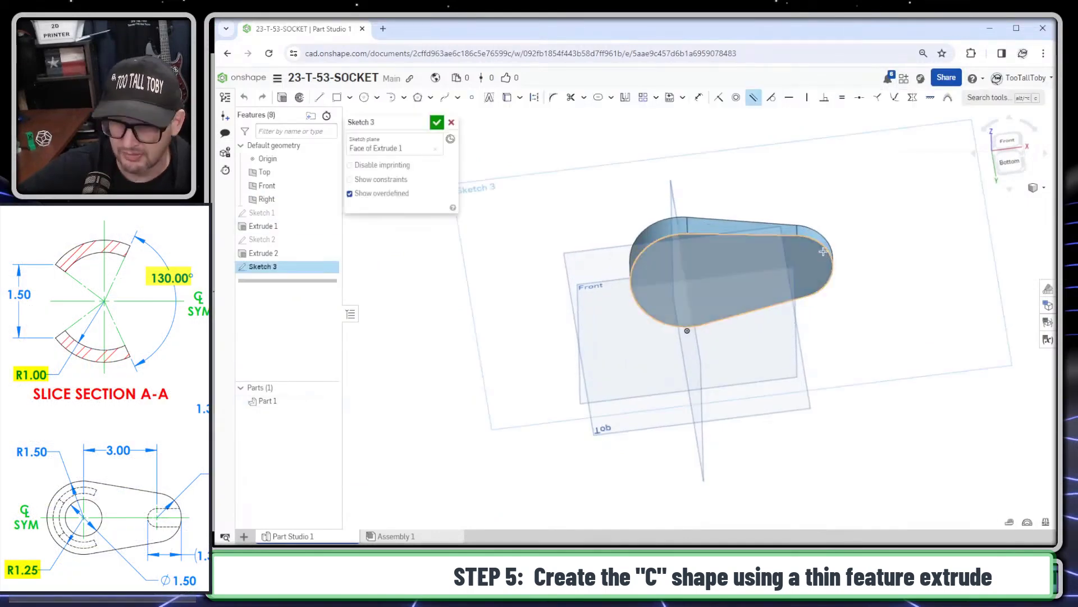
{"action": "key", "text": "s"}
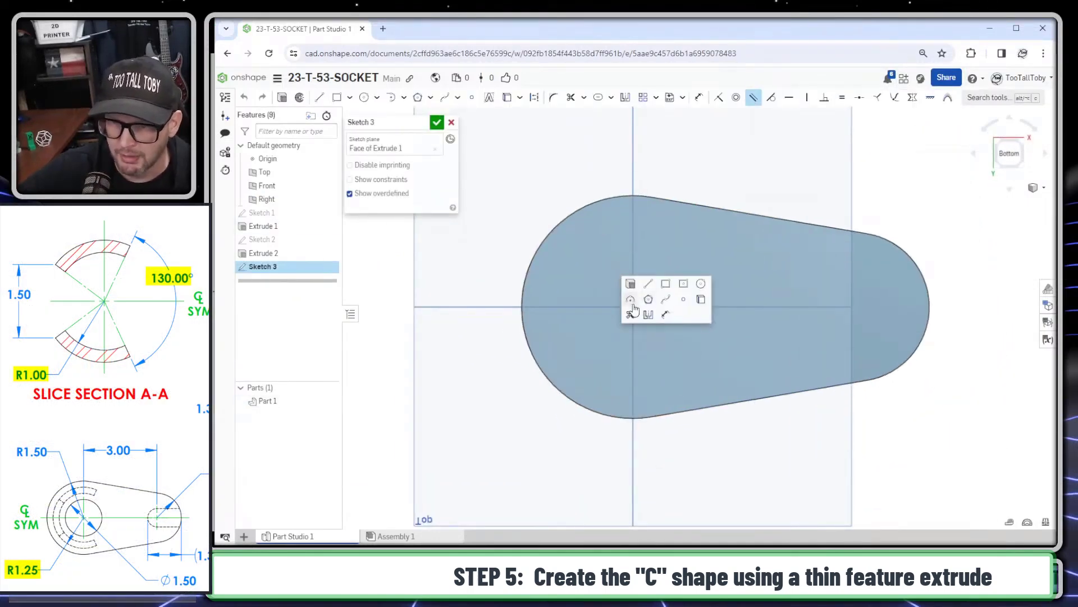
{"action": "left_click", "coordinate": [631, 301]}
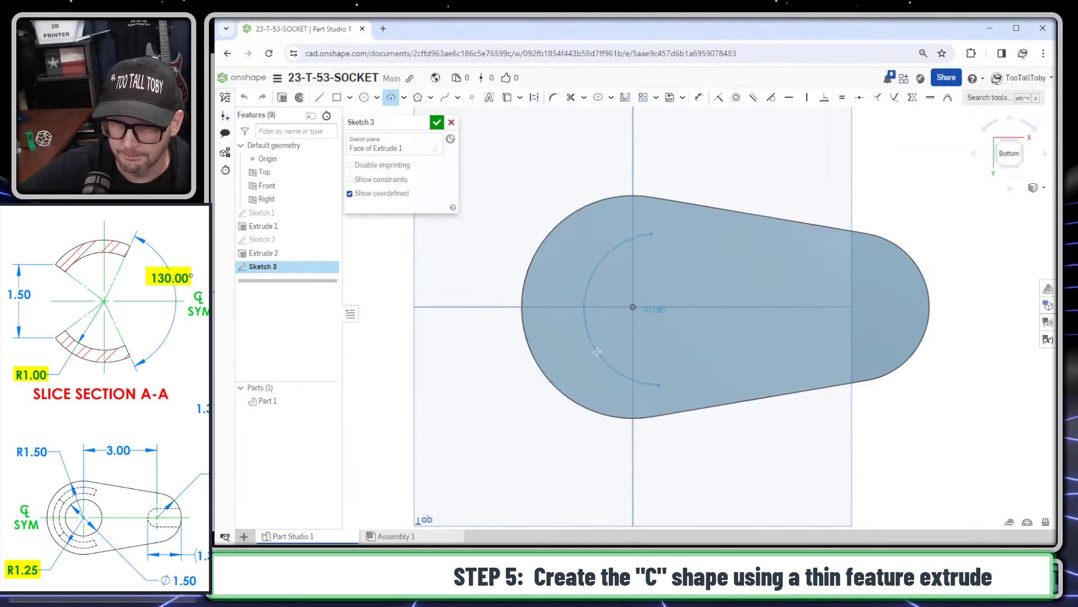
{"action": "left_click", "coordinate": [659, 385]}
Make the arc's center coincident with the origin and align its two endpoints vertically.
{"action": "left_click", "coordinate": [655, 310]}
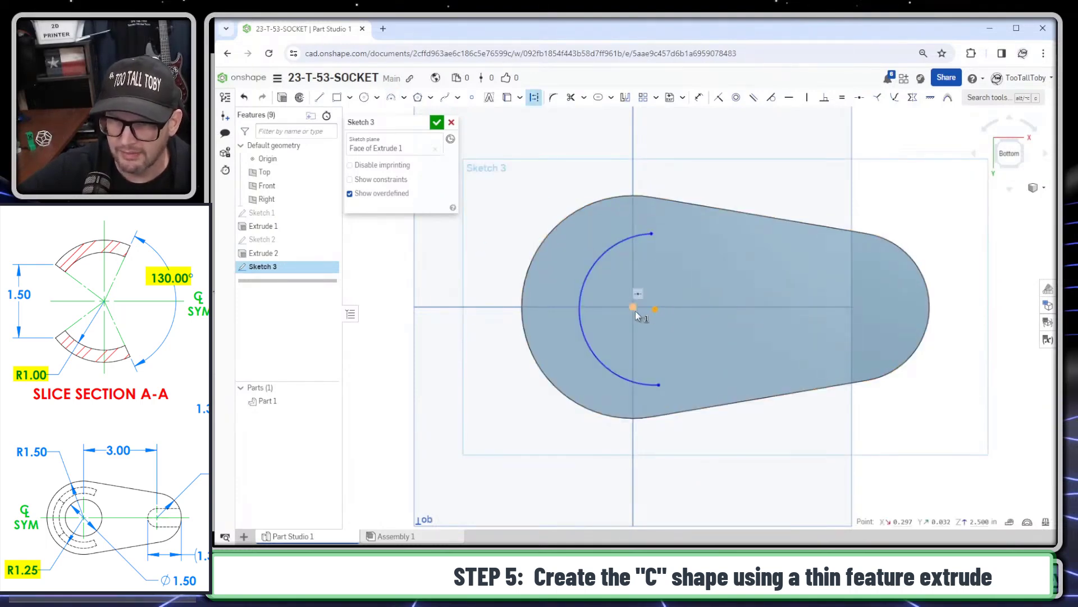
{"action": "left_click", "coordinate": [633, 307]}
{"action": "key", "text": "i"}
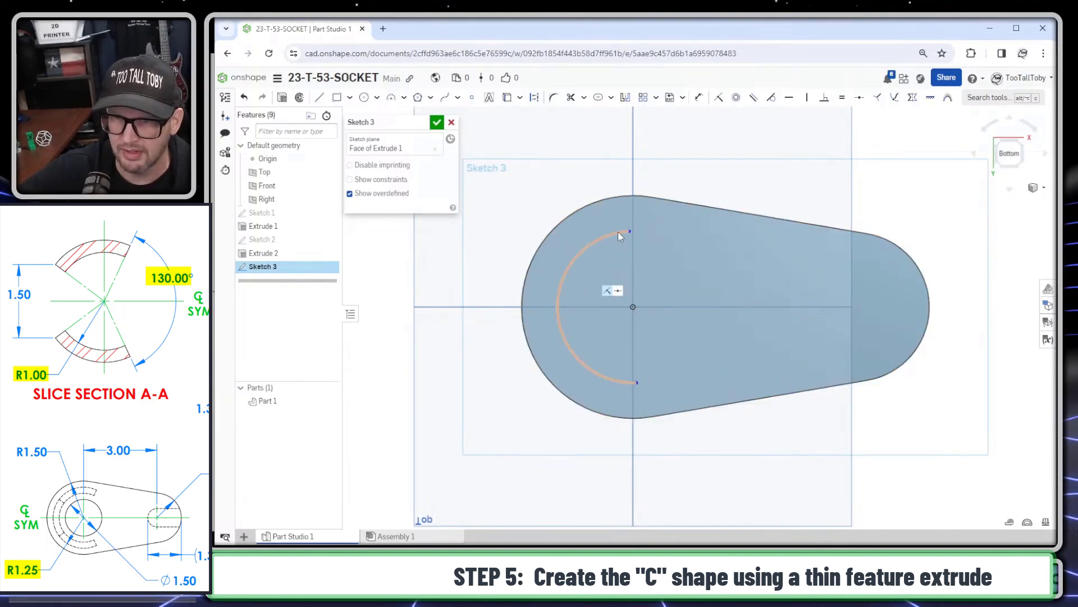
{"action": "left_click", "coordinate": [629, 232]}
{"action": "left_click", "coordinate": [637, 383]}
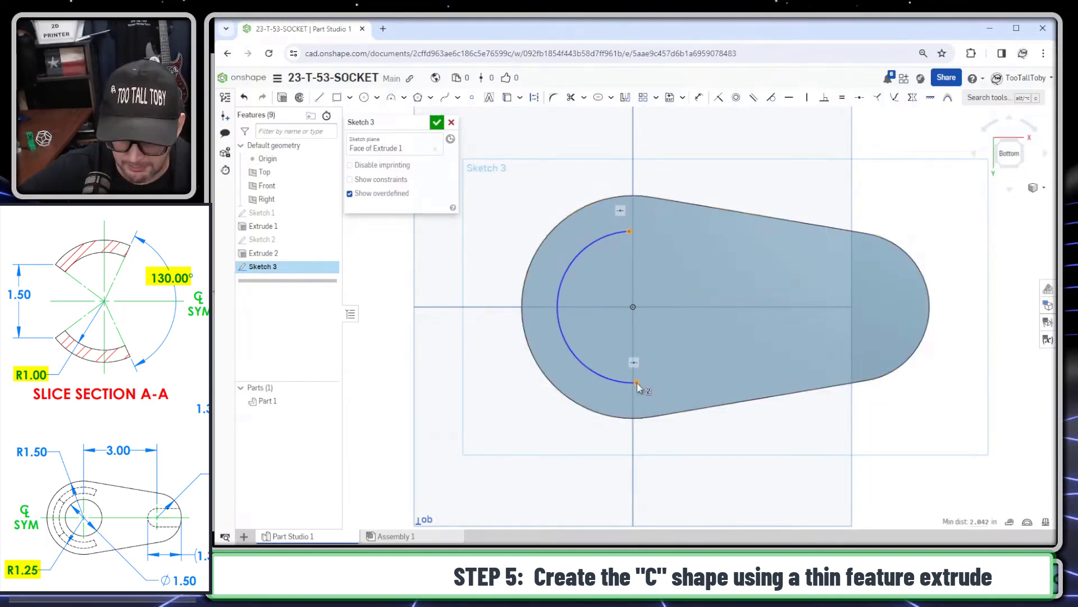
{"action": "key", "text": "v"}
Dimension the C-shaped arc with a radius of 1 in.
{"action": "key", "text": "s"}
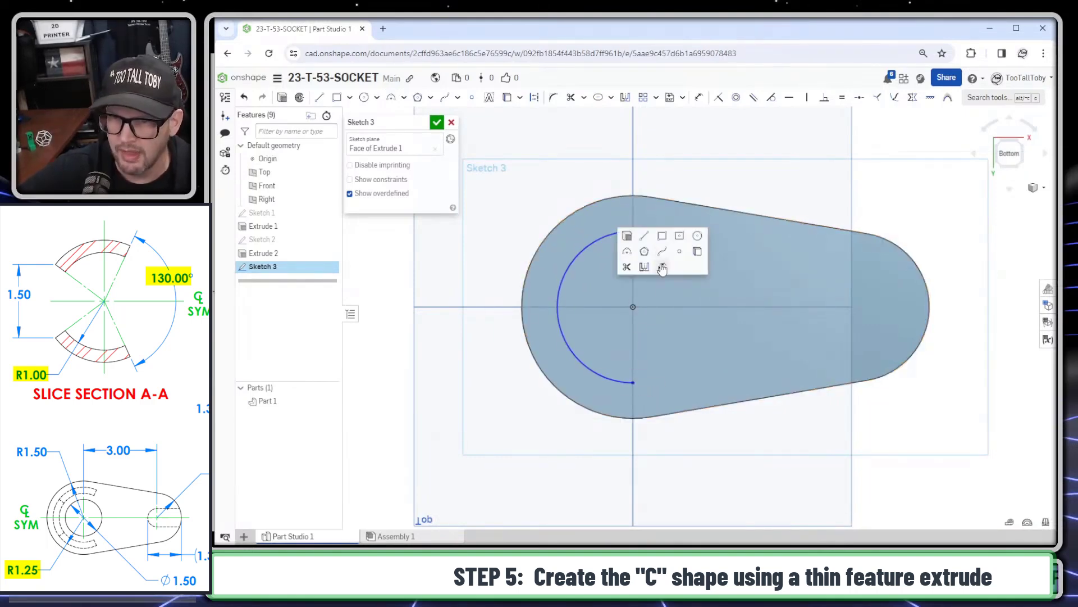
{"action": "left_click", "coordinate": [661, 265]}
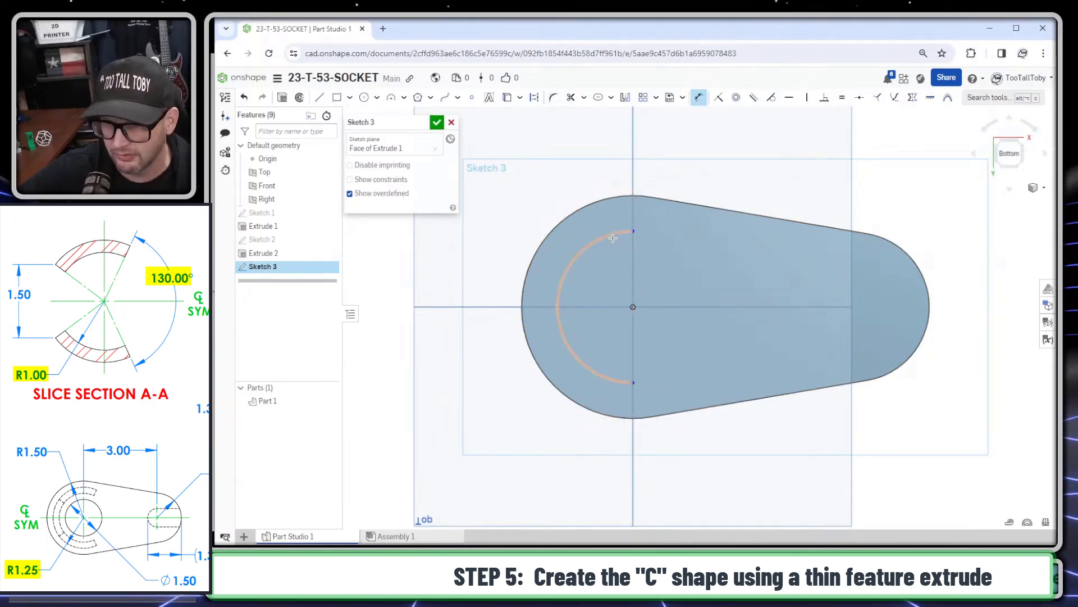
{"action": "left_click", "coordinate": [588, 250]}
{"action": "left_click", "coordinate": [539, 196]}
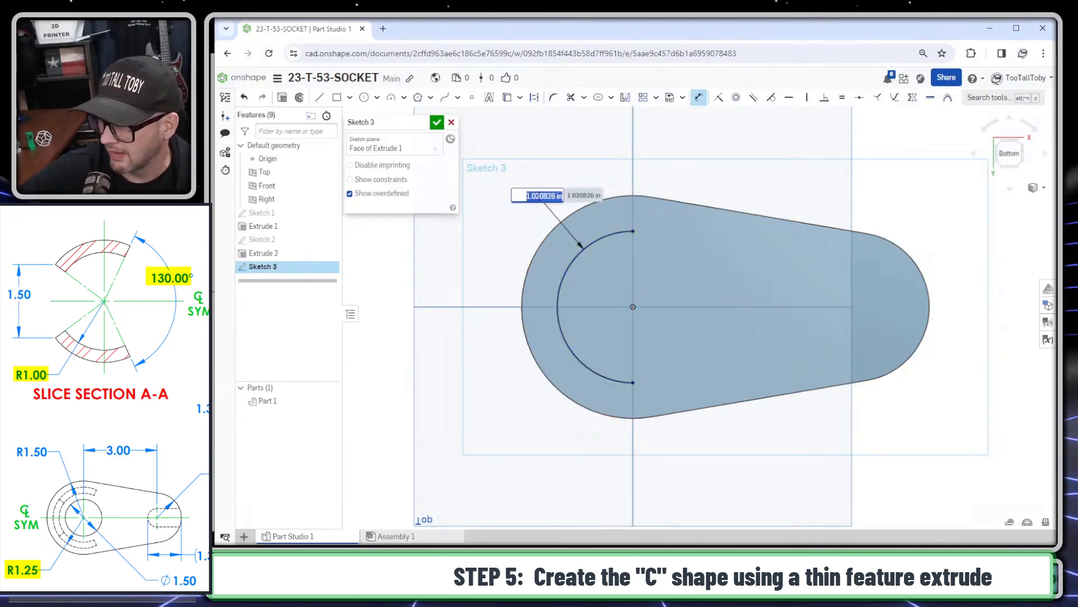
{"action": "type", "text": "1"}
{"action": "key", "text": "Return"}
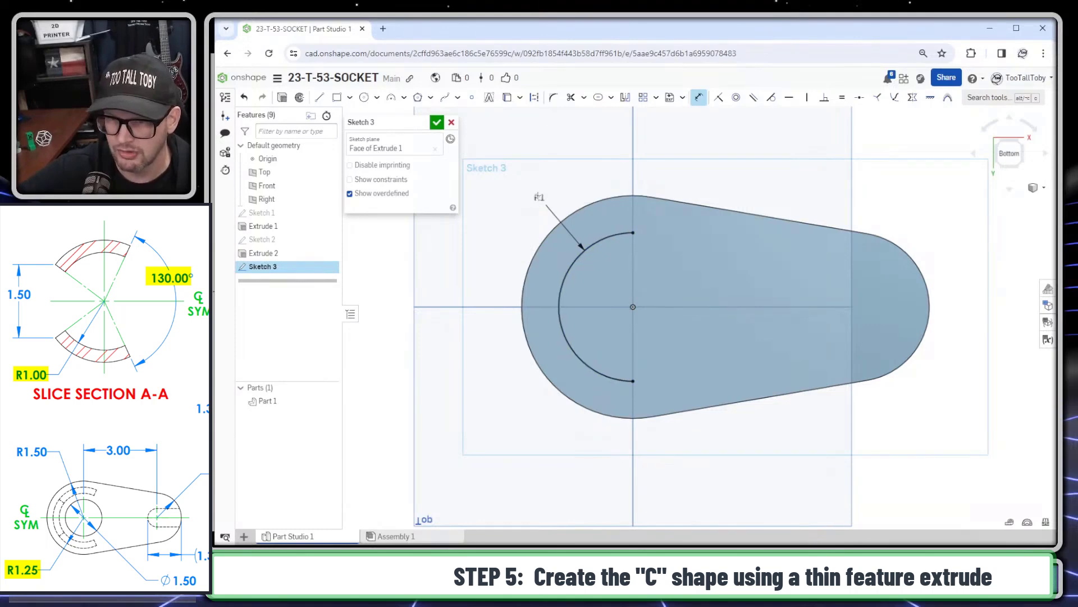
Delete the vertical constraint between the arc's endpoints and pull both ends back to make it shorter than a semicircle.
{"action": "key", "text": "s"}
{"action": "key", "text": "Escape"}
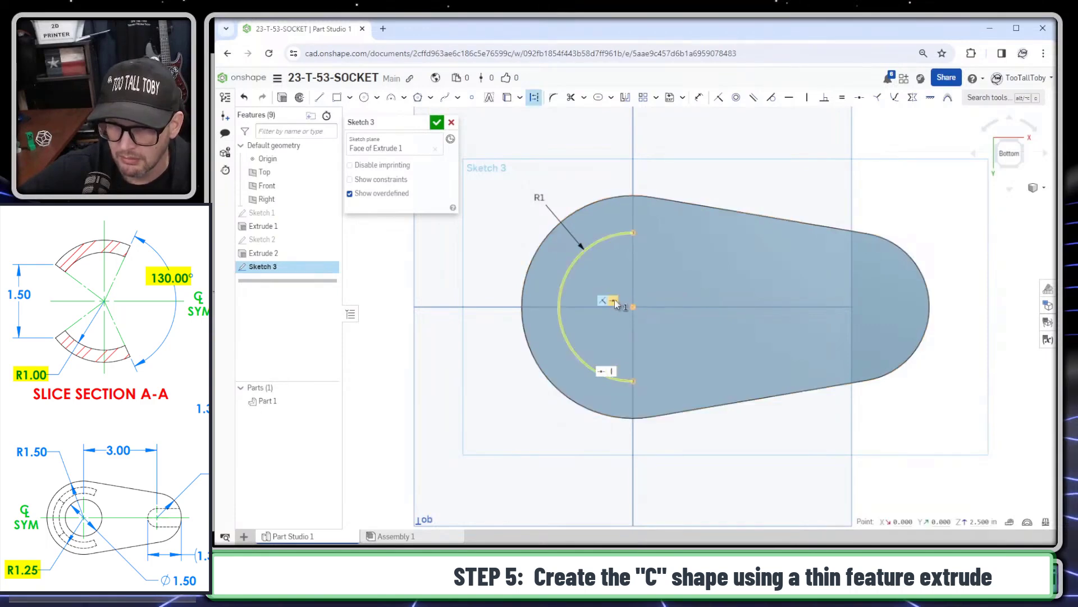
{"action": "left_click", "coordinate": [611, 380]}
{"action": "key", "text": "Delete"}
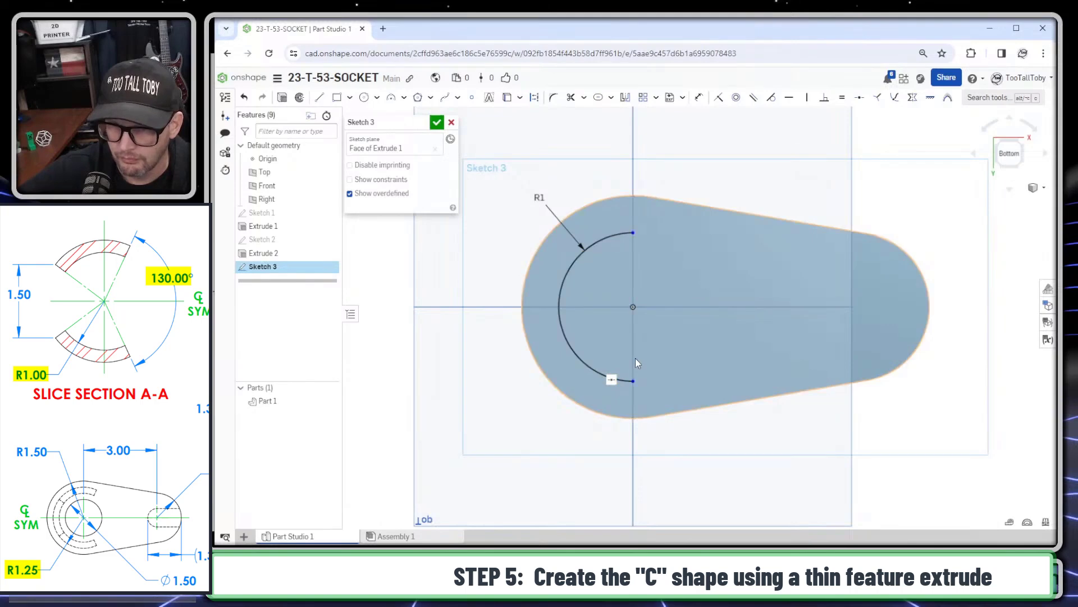
{"action": "left_click_drag", "start_coordinate": [633, 382], "coordinate": [607, 376]}
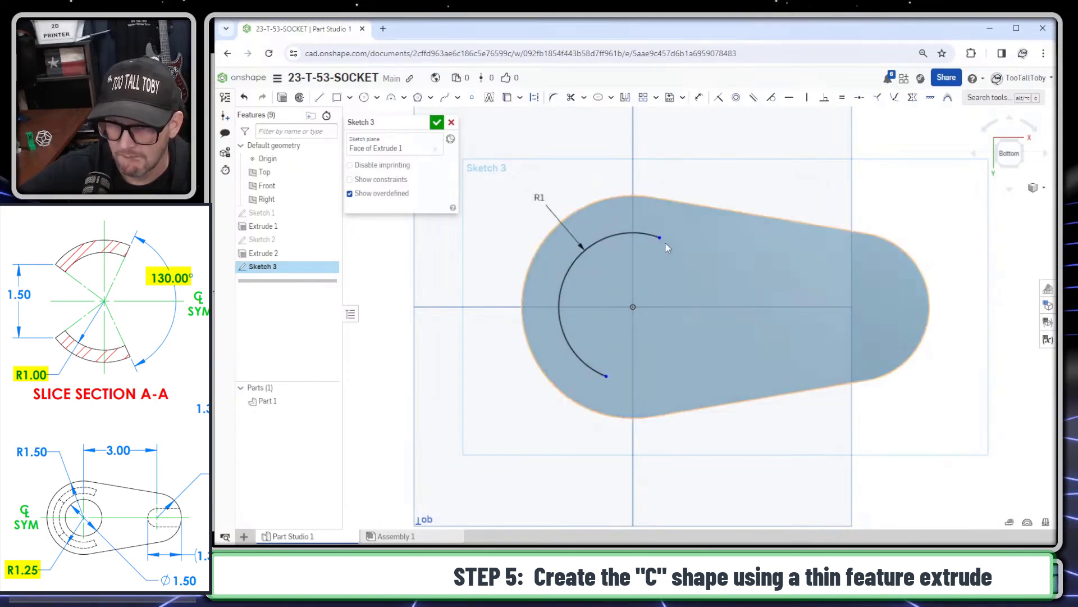
{"action": "mouse_move", "coordinate": [650, 237]}
{"action": "left_mouse_down"}
{"action": "mouse_move", "coordinate": [635, 238]}
{"action": "mouse_move", "coordinate": [654, 237]}
{"action": "left_mouse_up"}
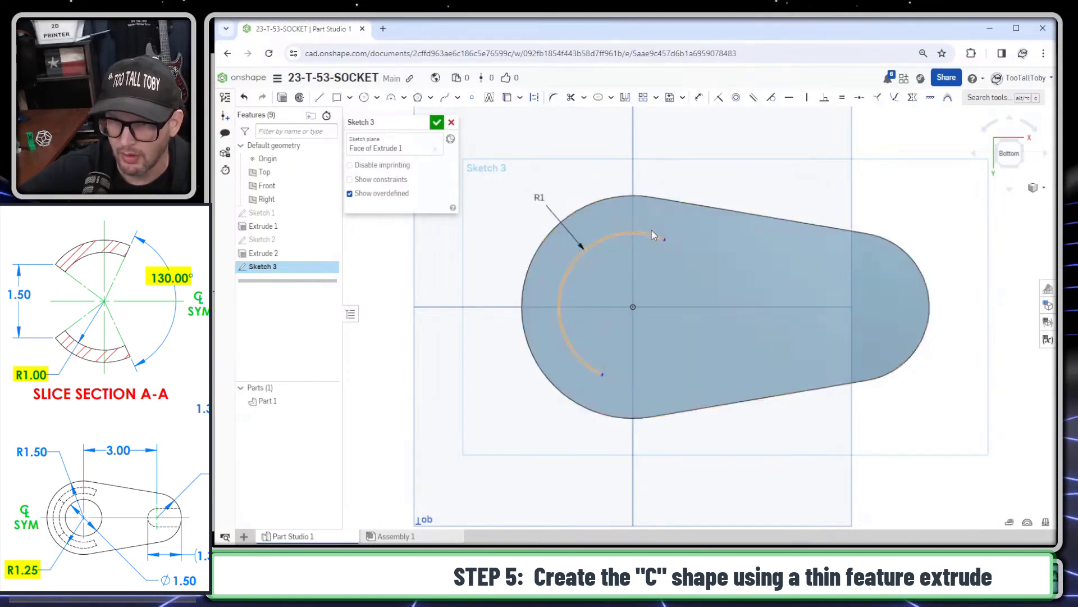
{"action": "left_click", "coordinate": [663, 241]}
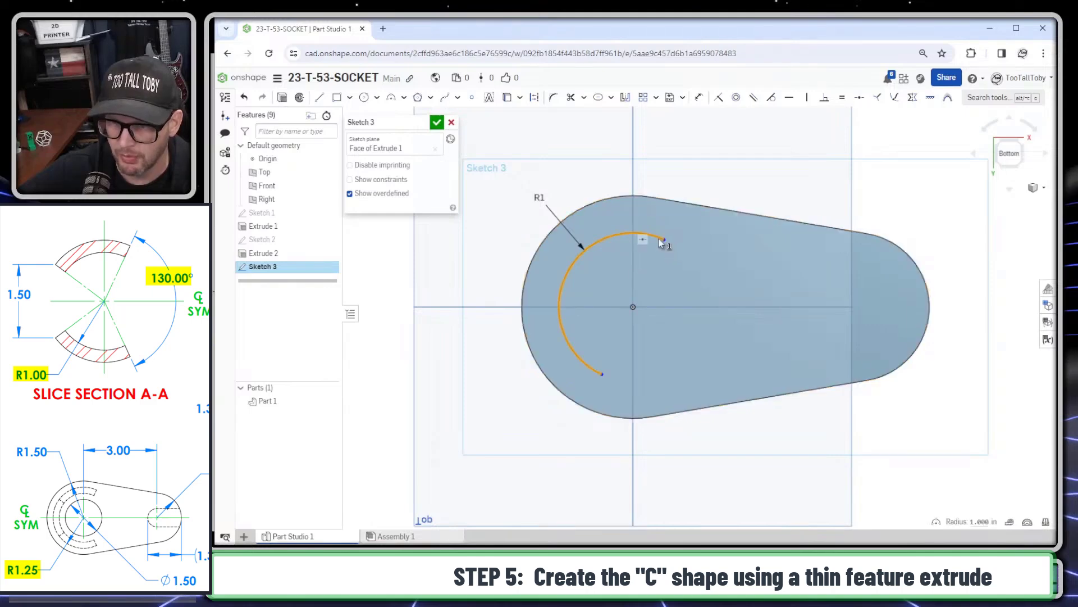
{"action": "left_click_drag", "start_coordinate": [663, 239], "coordinate": [594, 243]}
Constrain the shortened arc's two endpoints to be vertically aligned.
{"action": "left_click", "coordinate": [602, 374]}
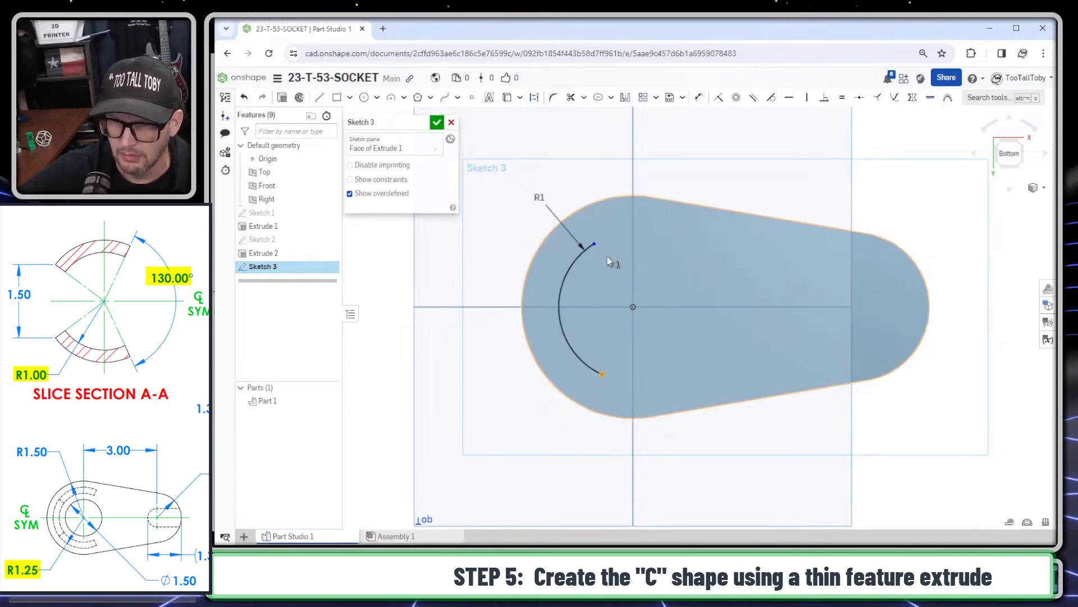
{"action": "left_click", "coordinate": [595, 244]}
{"action": "key", "text": "Escape"}
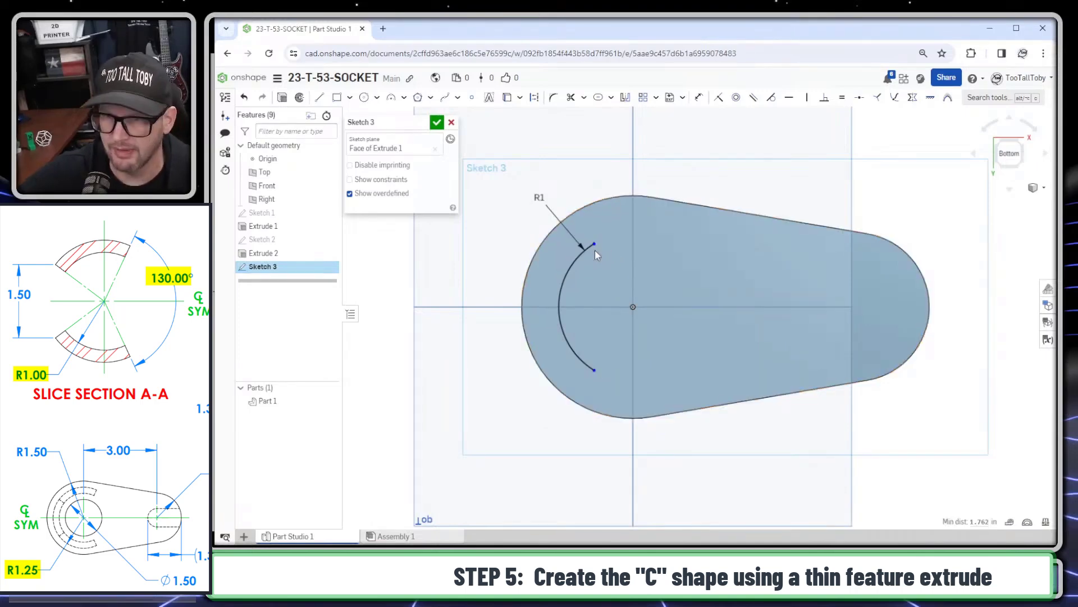
{"action": "key", "text": "s"}
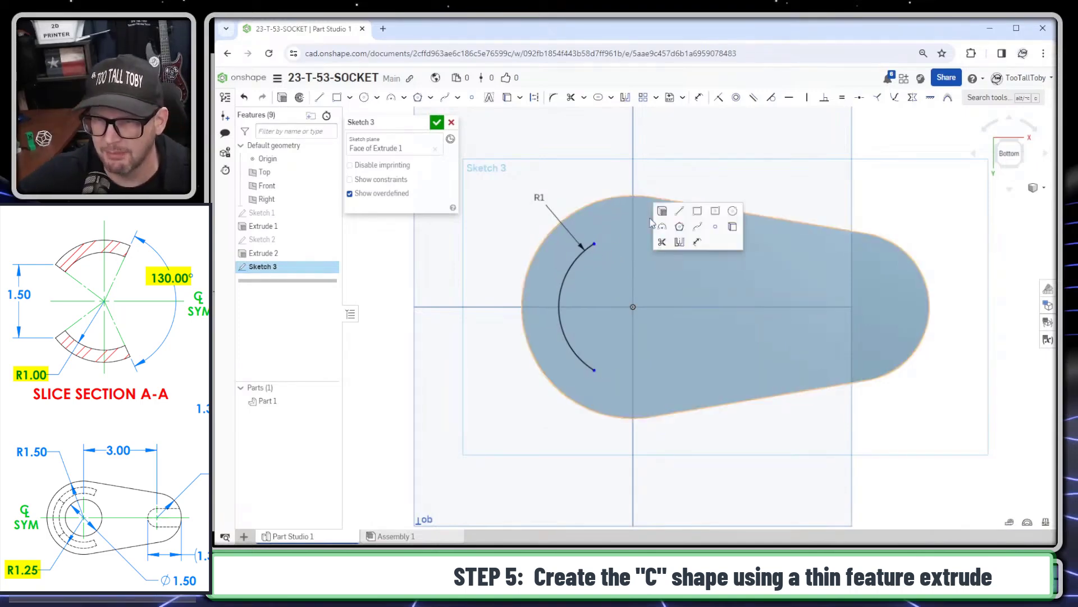
Draw construction lines from both arc endpoints to the origin and pull the endpoints across the center to make the arc longer than a semicircle.
{"action": "left_click", "coordinate": [680, 212]}
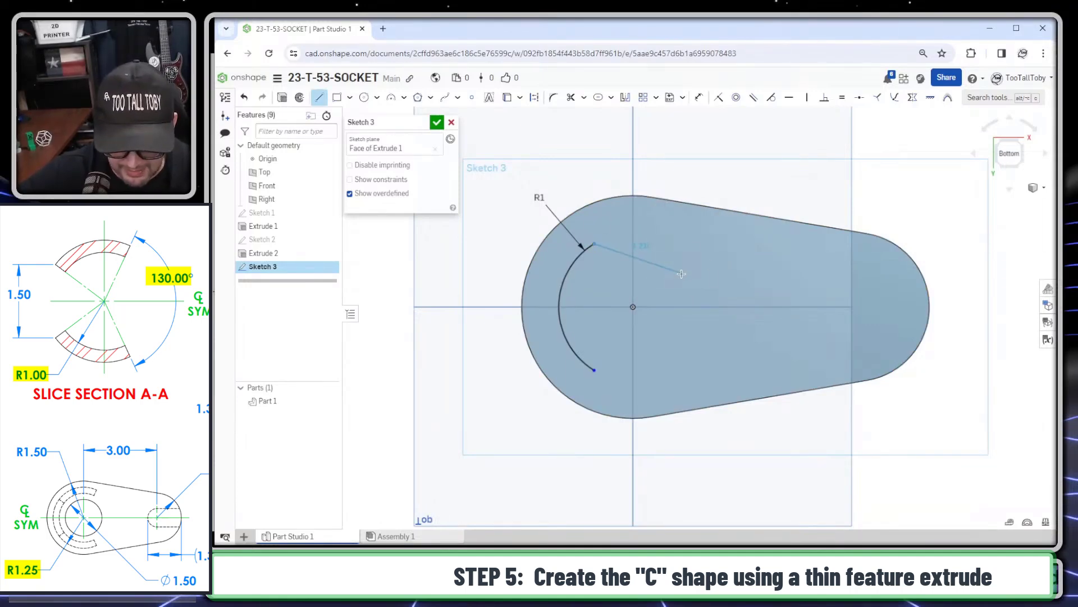
{"action": "left_click", "coordinate": [633, 308]}
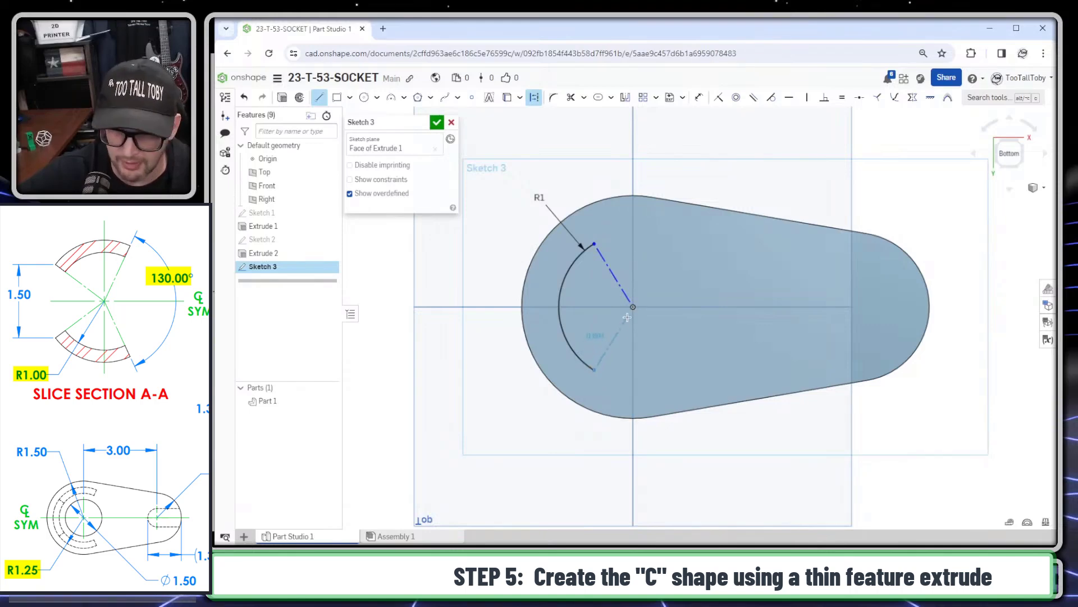
{"action": "key", "text": "Escape"}
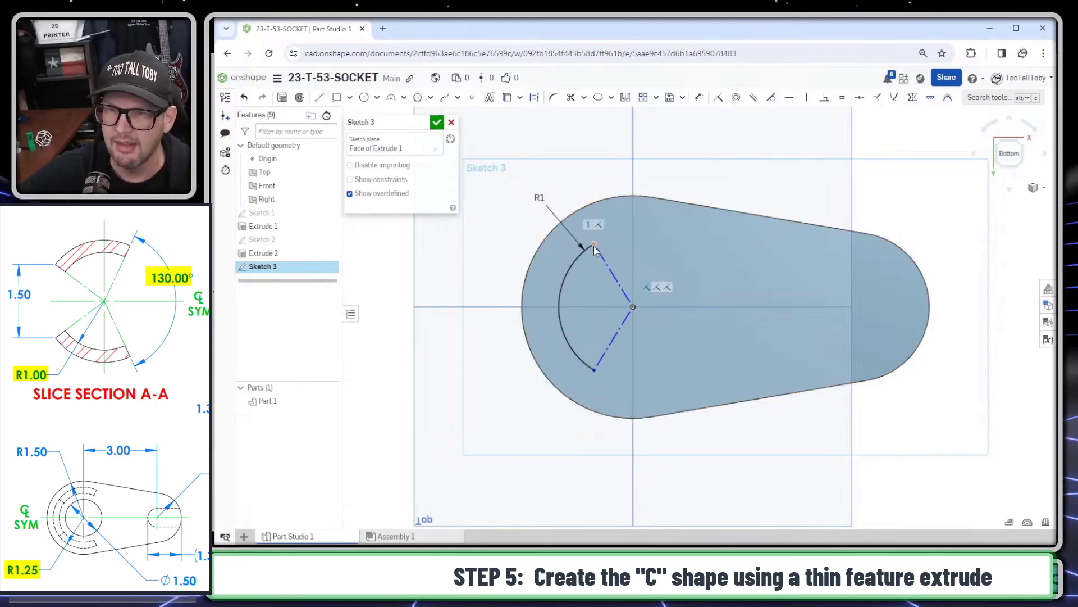
{"action": "left_click_drag", "start_coordinate": [612, 237], "coordinate": [668, 253]}
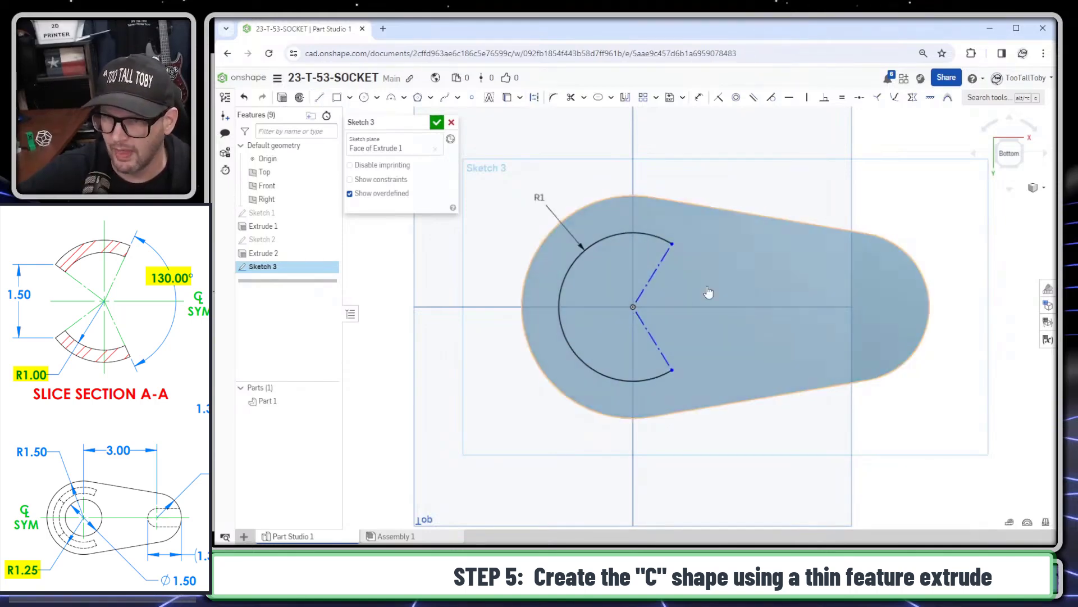
Dimension the opening angle between the two construction lines as 130 degrees.
{"action": "key", "text": "s"}
{"action": "left_click", "coordinate": [749, 310]}
{"action": "left_click", "coordinate": [651, 282]}
{"action": "left_click", "coordinate": [652, 341]}
{"action": "left_click", "coordinate": [702, 327]}
{"action": "type", "text": "130"}
{"action": "key", "text": "Return"}
Extrude the C-shaped arc as a 0.25 in thin feature up to the Top plane, adding it to the existing arm.
{"action": "scroll", "coordinate": [696, 336], "scroll_direction": "down", "scroll_amount": 2}
{"action": "right_click_drag", "start_coordinate": [652, 402], "coordinate": [579, 370]}
{"action": "key", "text": "s"}
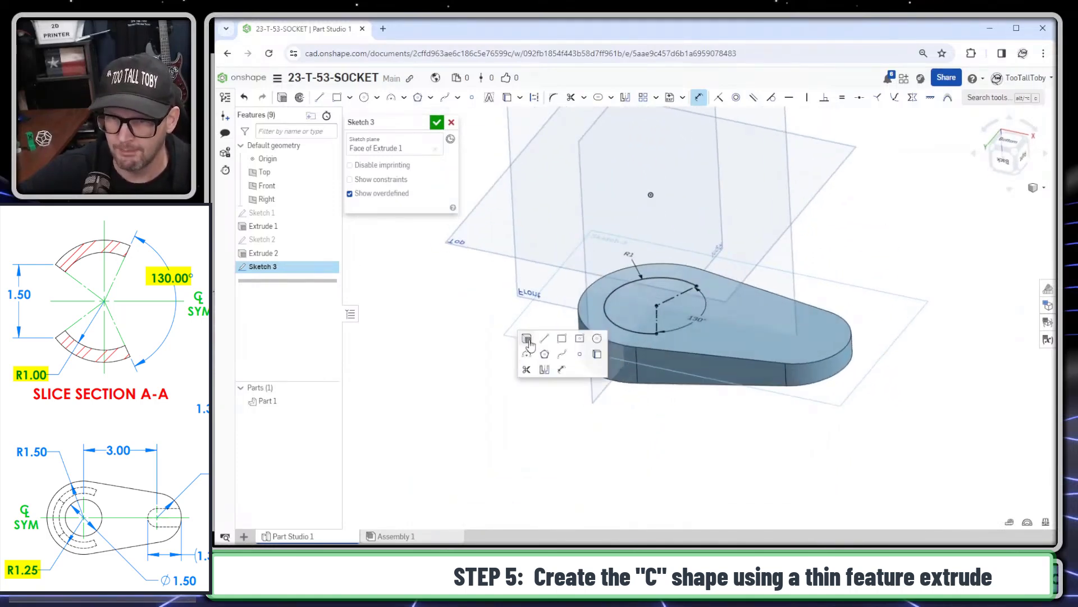
{"action": "left_click", "coordinate": [526, 338]}
{"action": "left_click", "coordinate": [441, 137]}
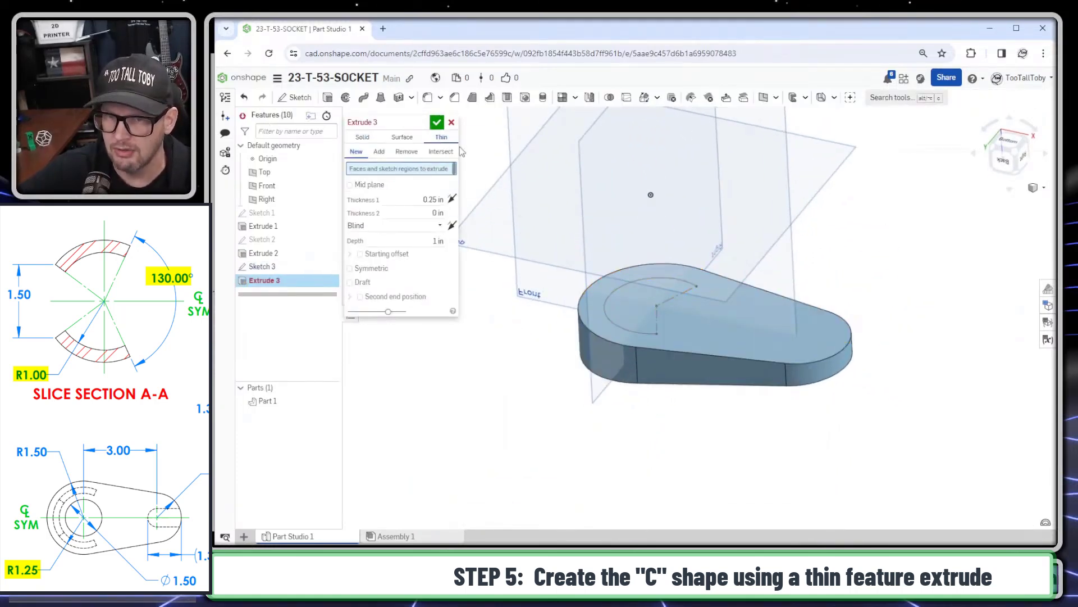
{"action": "left_click", "coordinate": [653, 280]}
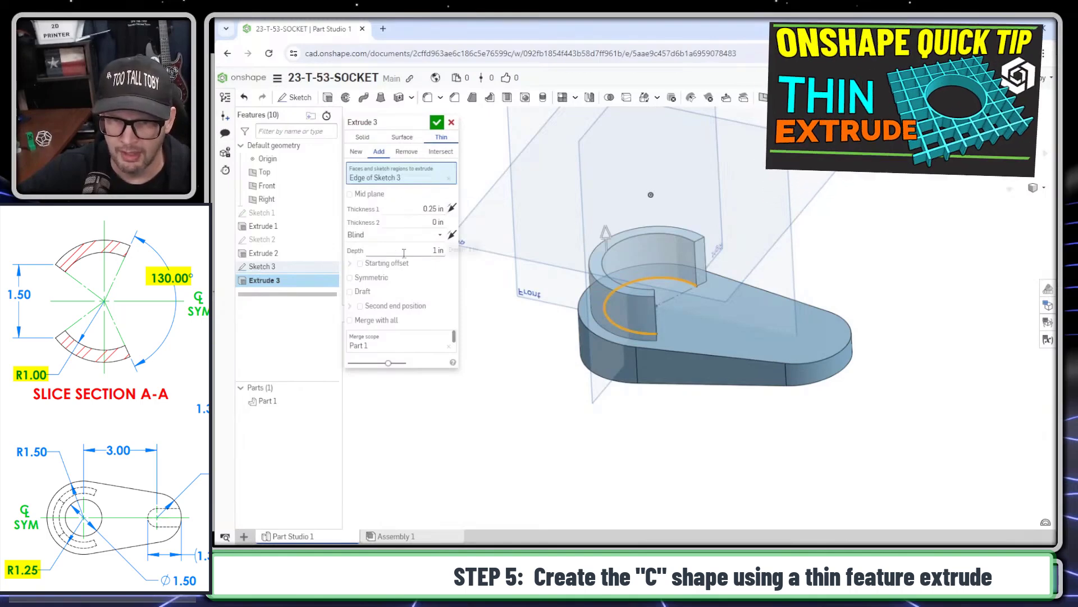
{"action": "left_click", "coordinate": [393, 235]}
{"action": "left_click", "coordinate": [407, 279]}
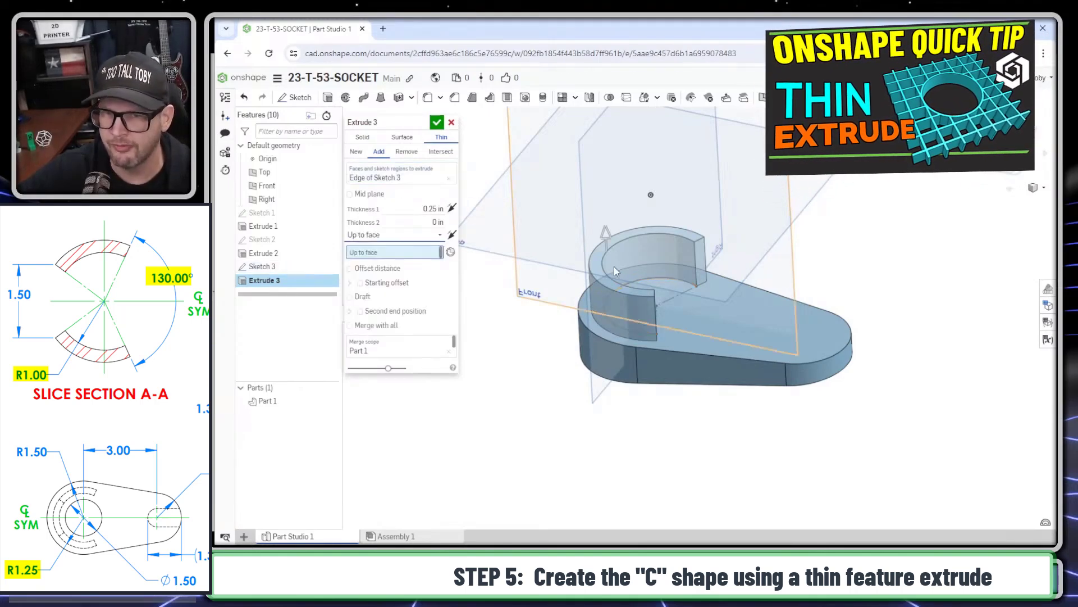
{"action": "left_click", "coordinate": [623, 222]}
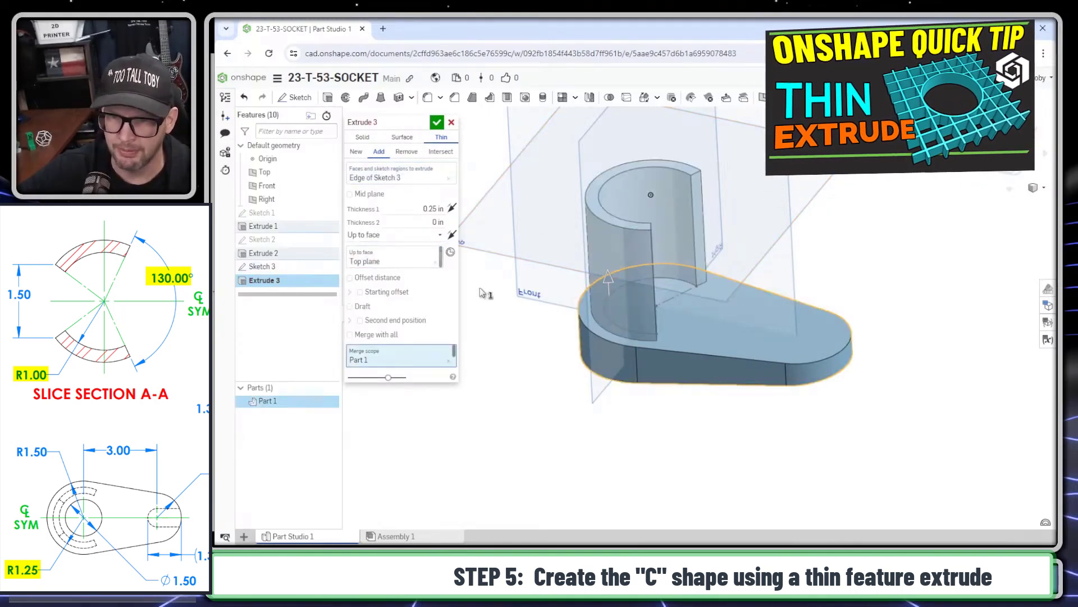
{"action": "left_click", "coordinate": [431, 210]}
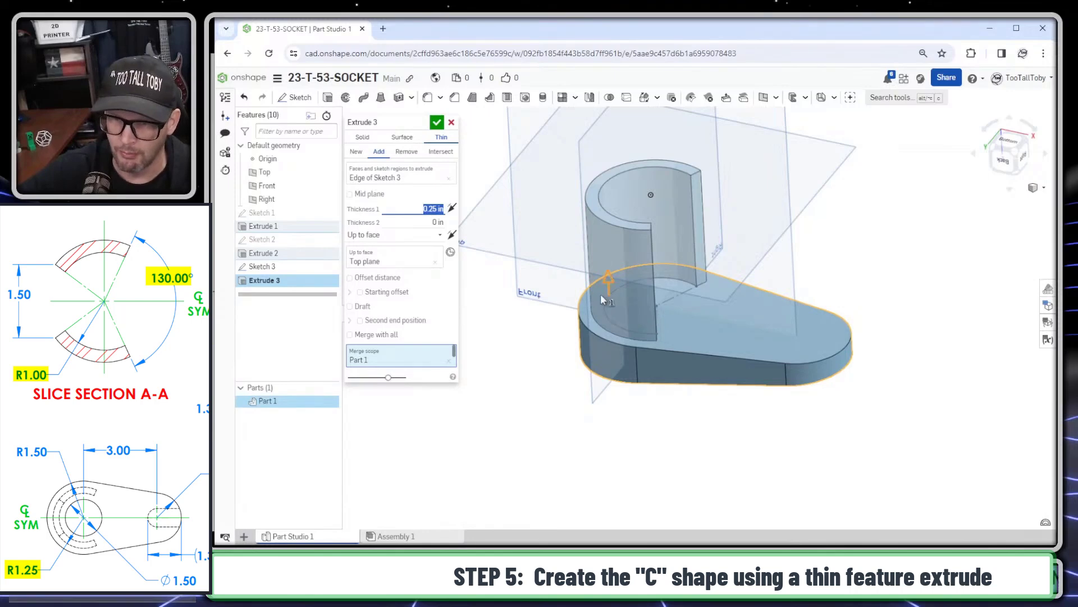
{"action": "left_click", "coordinate": [437, 123]}
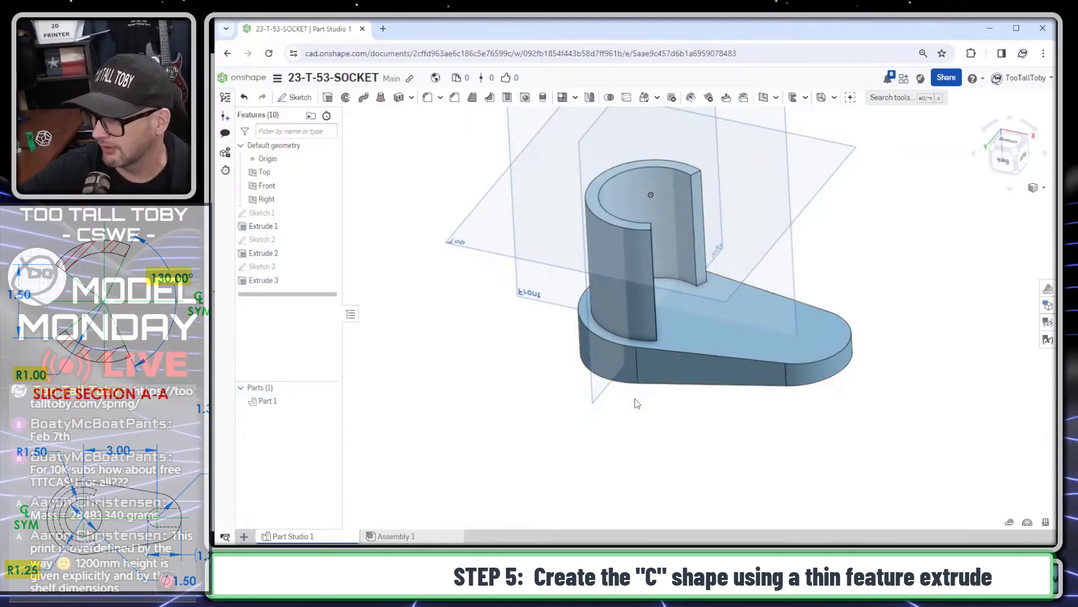
Start a sketch on the arm's flat face and project the C-shaped bar's end face into it.
{"action": "right_click_drag", "start_coordinate": [609, 264], "coordinate": [652, 230]}
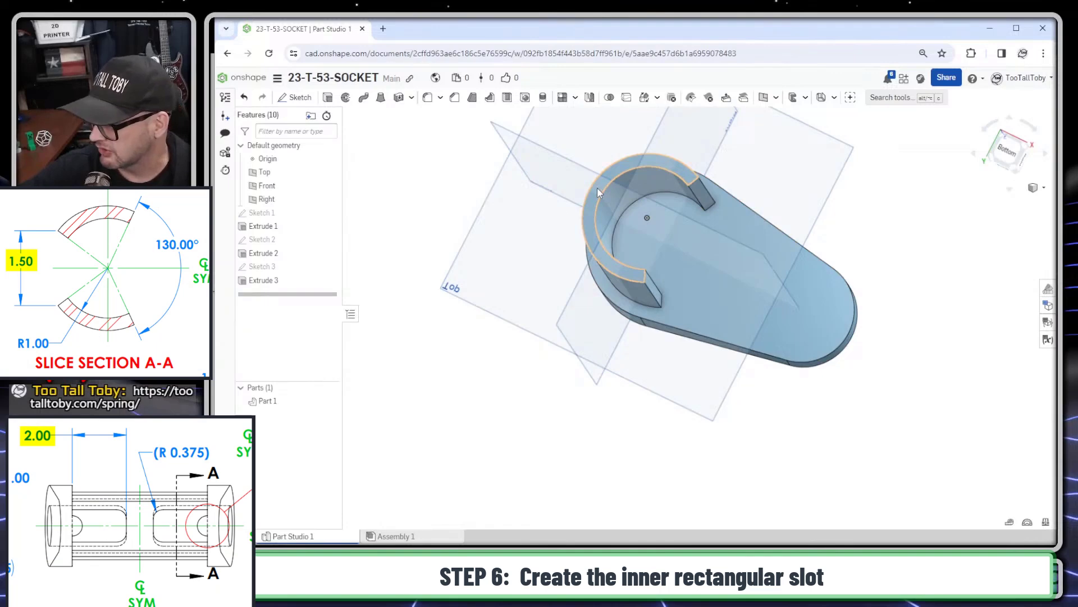
{"action": "left_click", "coordinate": [641, 232]}
{"action": "left_click", "coordinate": [655, 225]}
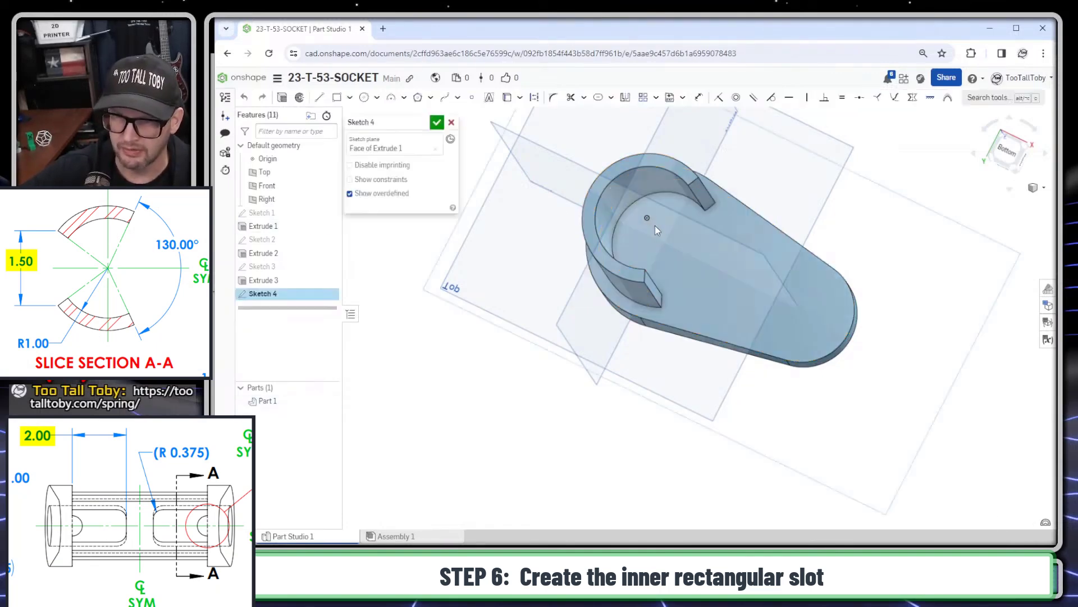
{"action": "left_click", "coordinate": [592, 201]}
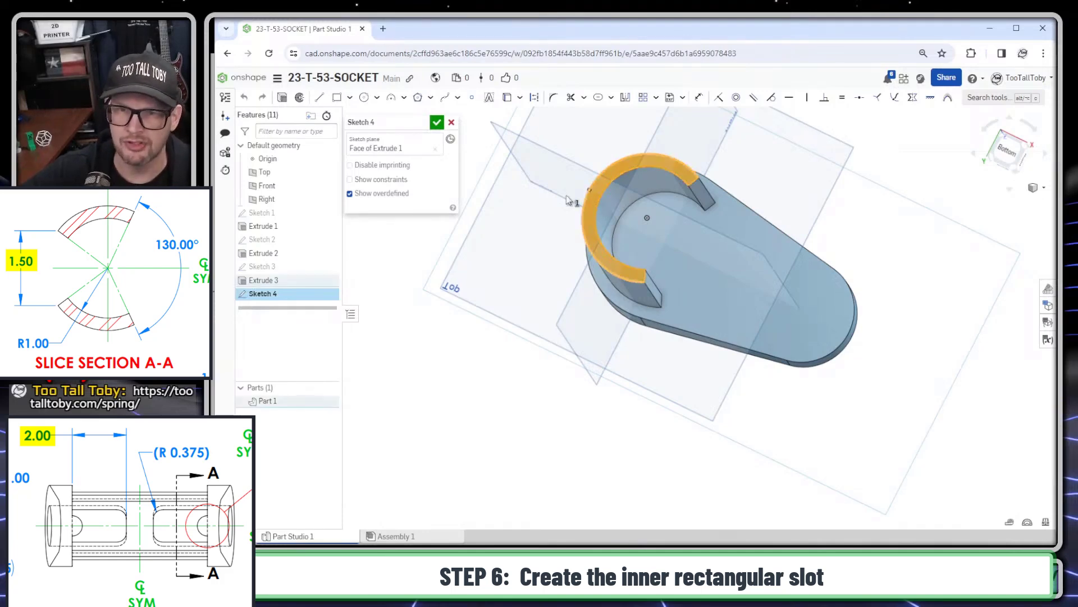
{"action": "left_click", "coordinate": [508, 97]}
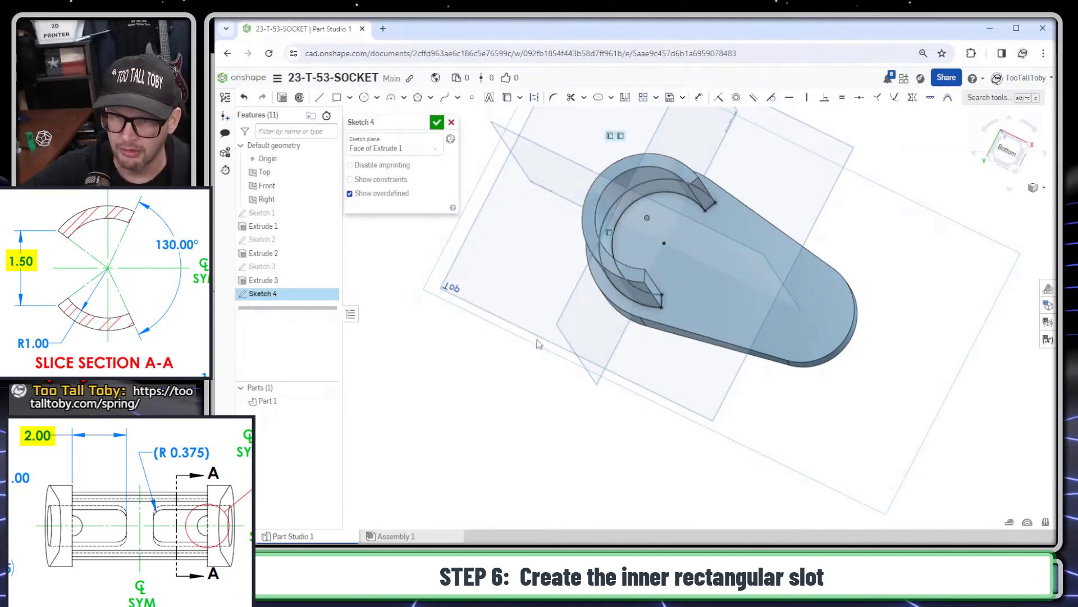
Draw two lines between the origin and the projected outer arc, one above and one below the horizontal centerline.
{"action": "key", "text": "n"}
{"action": "key", "text": "s"}
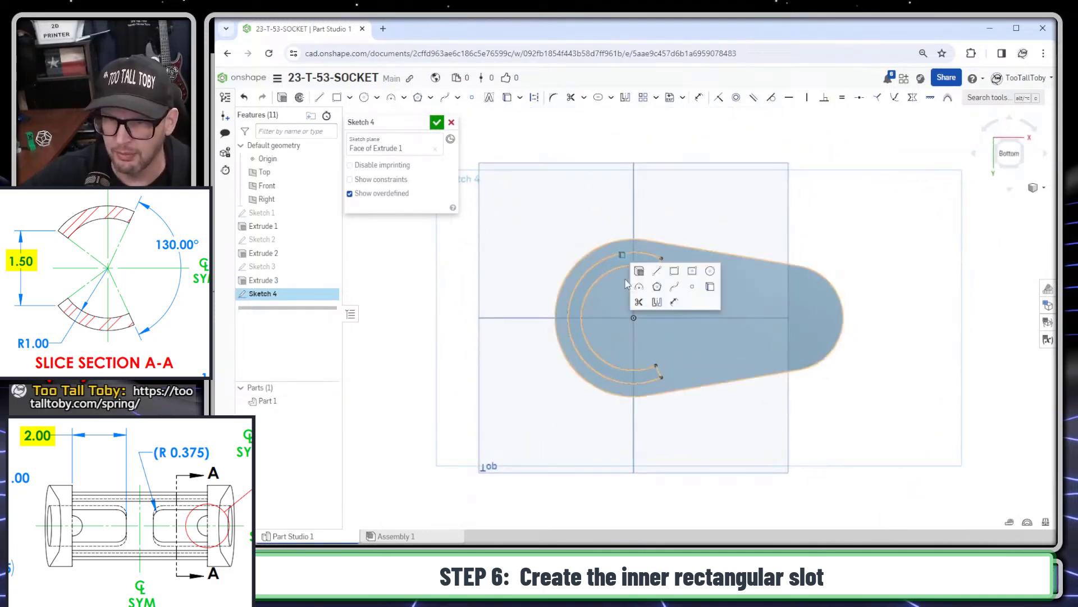
{"action": "left_click", "coordinate": [657, 273]}
{"action": "left_click", "coordinate": [584, 279]}
{"action": "left_click", "coordinate": [634, 317]}
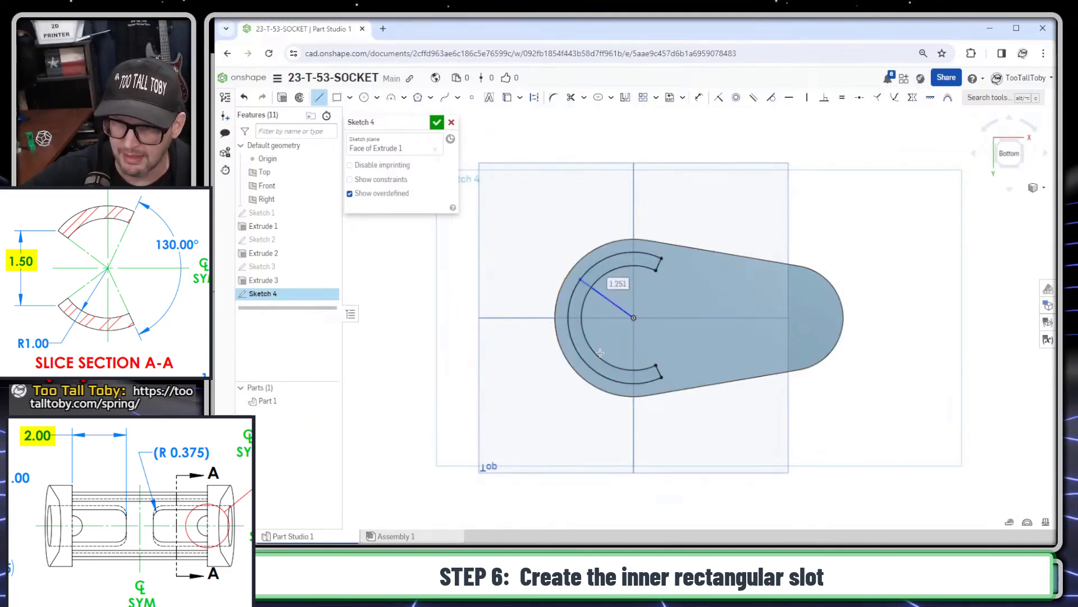
{"action": "key", "text": "s"}
{"action": "left_click", "coordinate": [587, 365]}
{"action": "left_click", "coordinate": [585, 368]}
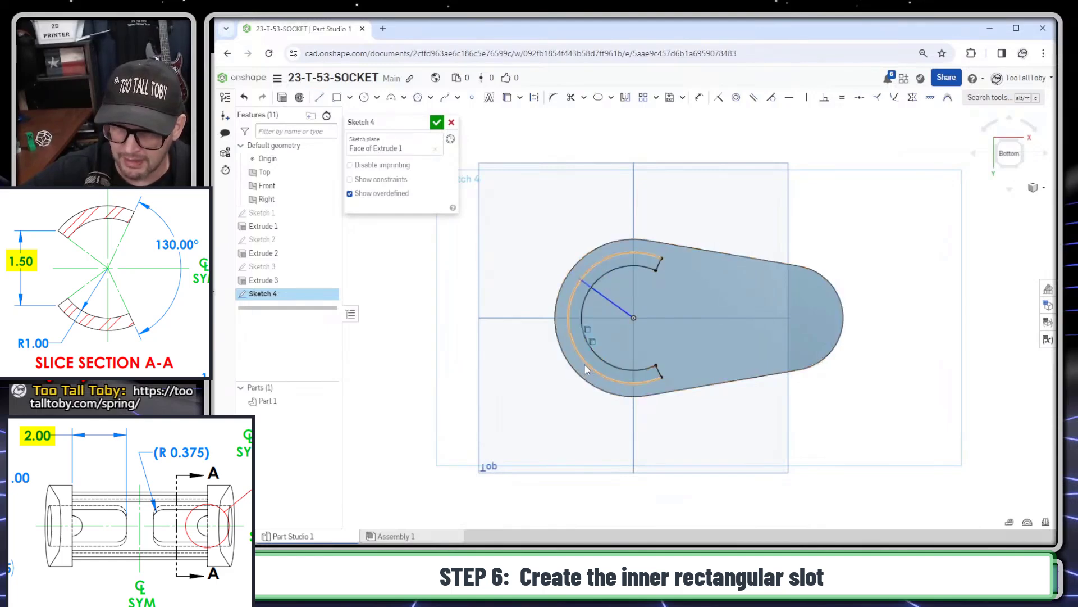
{"action": "left_click", "coordinate": [633, 318]}
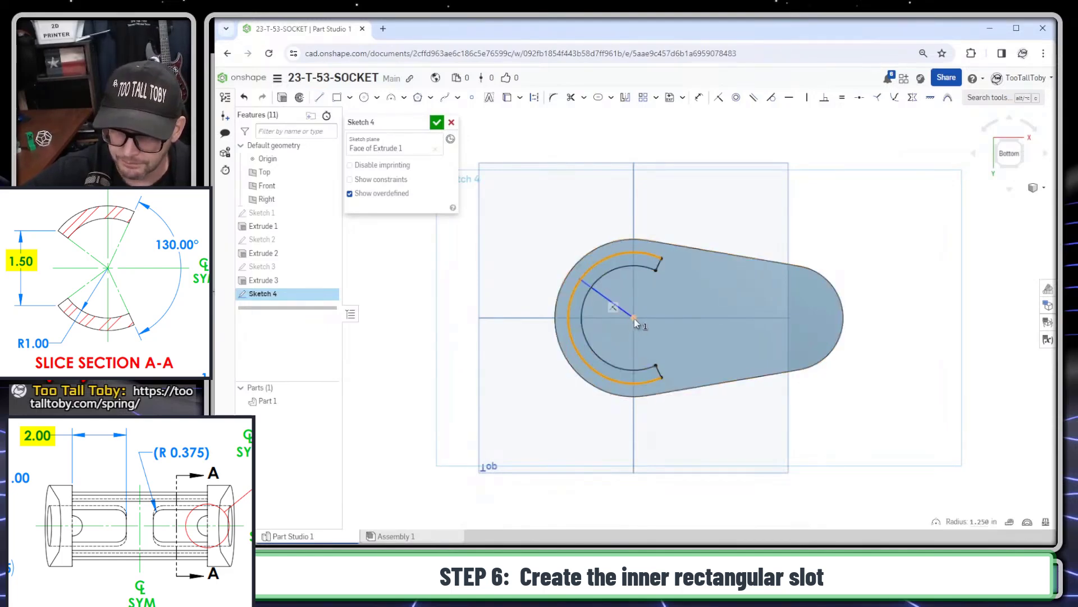
{"action": "key", "text": "s"}
{"action": "left_click", "coordinate": [643, 337]}
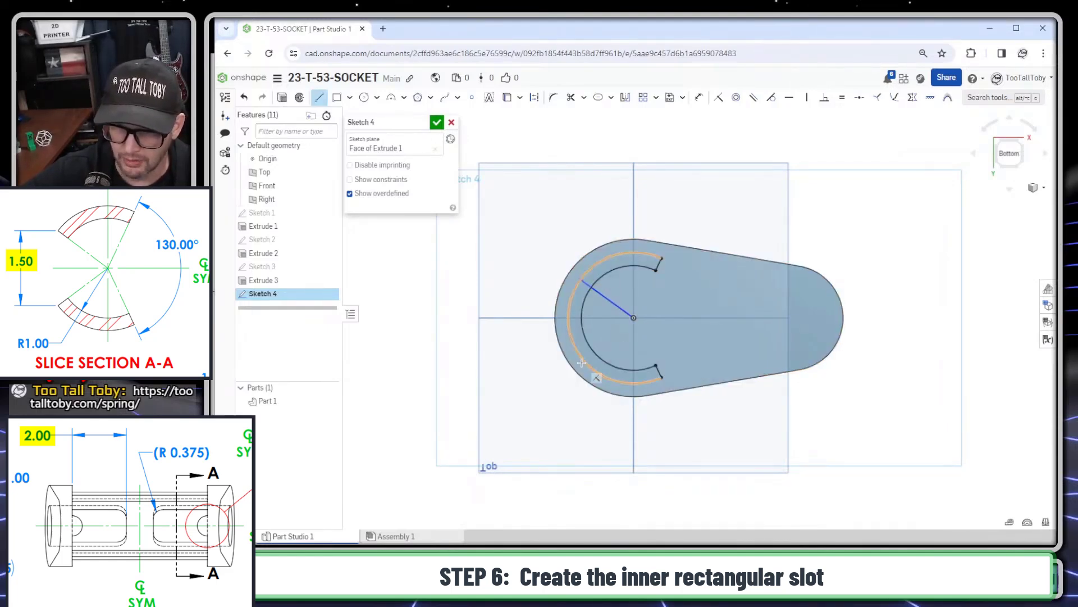
{"action": "left_click", "coordinate": [584, 359]}
{"action": "key", "text": "Escape"}
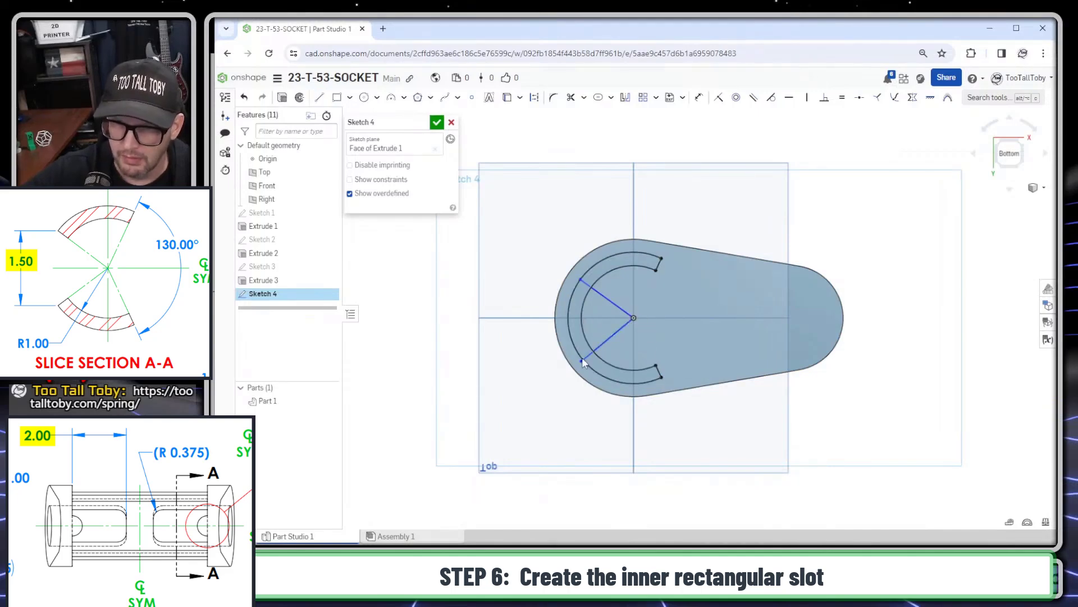
Constrain the outer endpoints of the two radial lines to be vertically aligned.
{"action": "scroll", "coordinate": [582, 362], "scroll_direction": "up", "scroll_amount": 3}
{"action": "left_click", "coordinate": [587, 363]}
{"action": "left_click", "coordinate": [578, 227]}
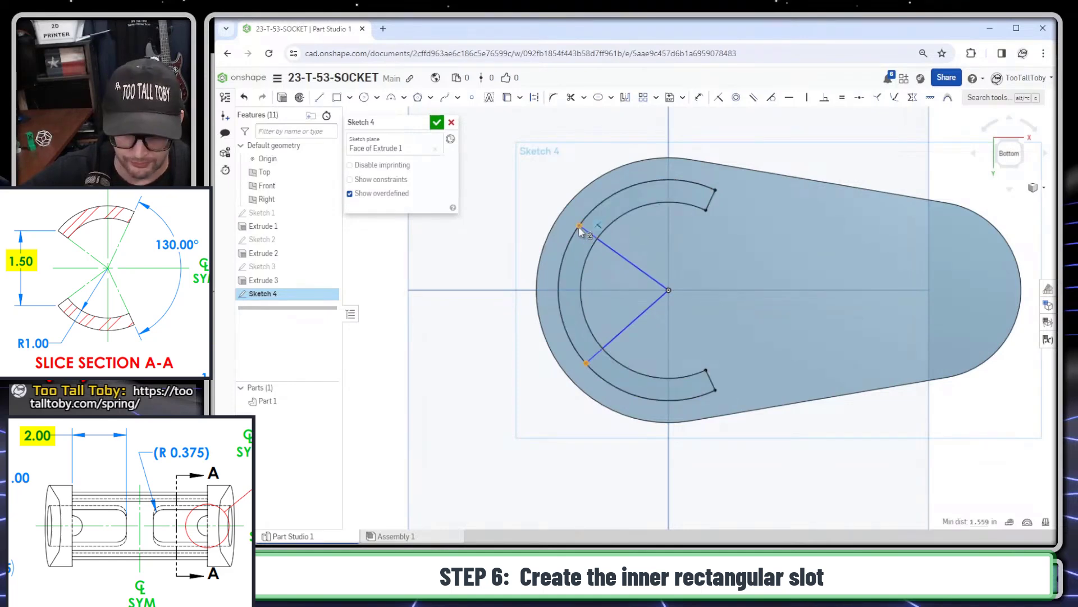
{"action": "key", "text": "v"}
Dimension the vertical distance between the radial lines' outer endpoints as 1.5 in.
{"action": "key", "text": "s"}
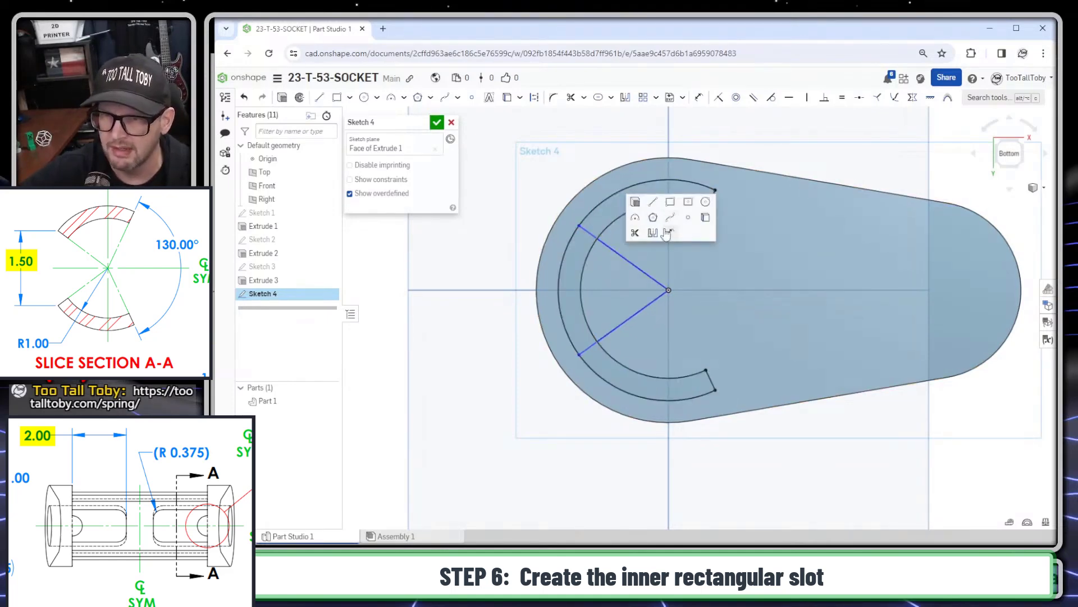
{"action": "left_click", "coordinate": [670, 233]}
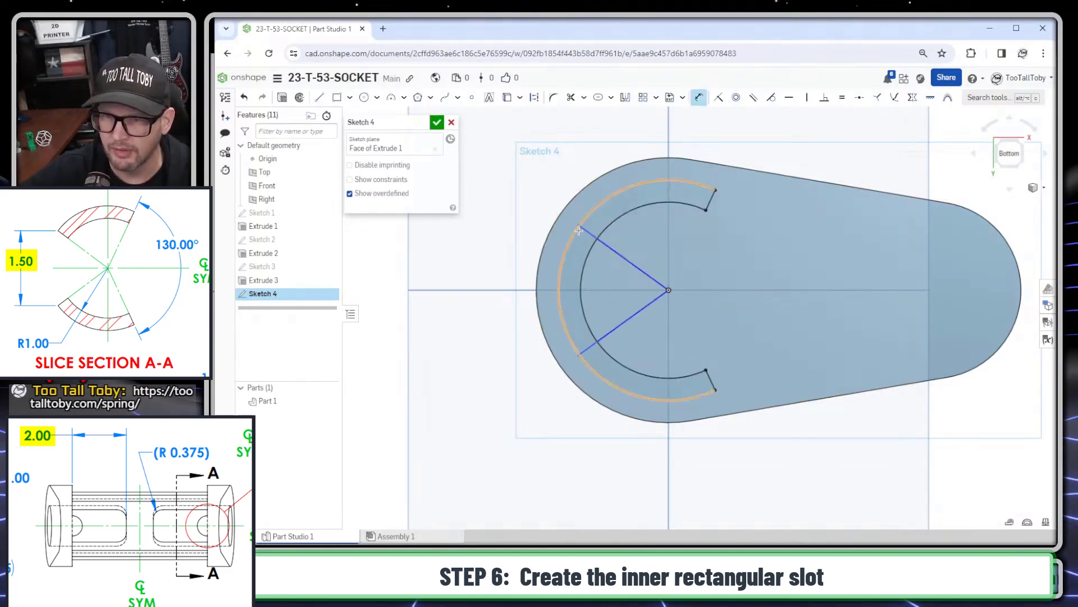
{"action": "left_click", "coordinate": [582, 355]}
{"action": "left_click", "coordinate": [579, 226]}
{"action": "left_click", "coordinate": [487, 300]}
{"action": "type", "text": "1.5"}
{"action": "key", "text": "Return"}
Cut the slot through the C-shaped wall by extruding the region between the radial lines as a solid removal, 2 in deep.
{"action": "scroll", "coordinate": [667, 337], "scroll_direction": "down", "scroll_amount": 2}
{"action": "right_click_drag", "start_coordinate": [667, 426], "coordinate": [666, 359]}
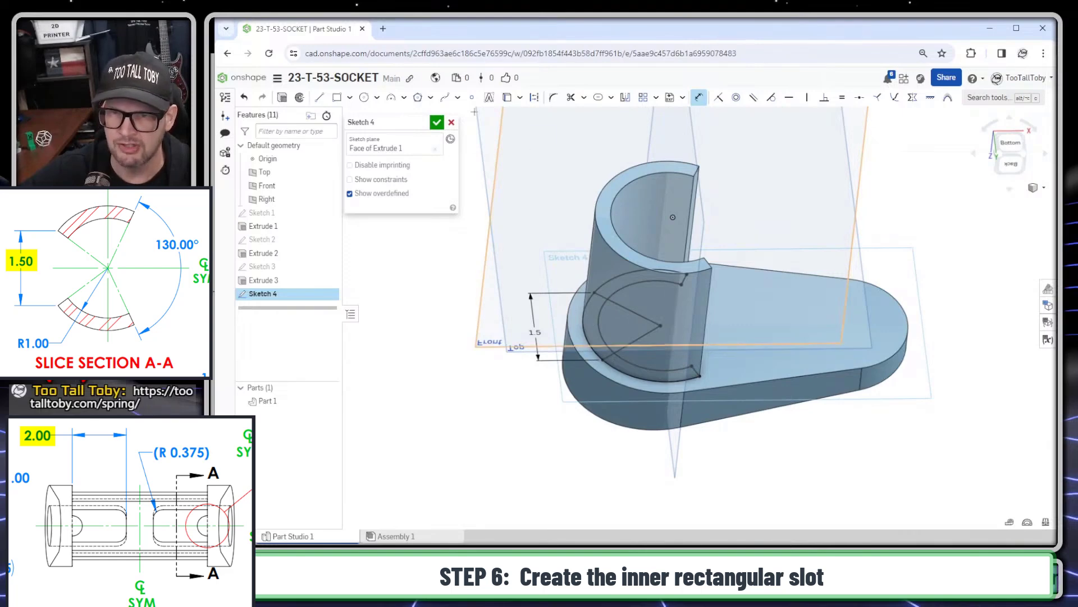
{"action": "key", "text": "s"}
{"action": "left_click", "coordinate": [519, 122]}
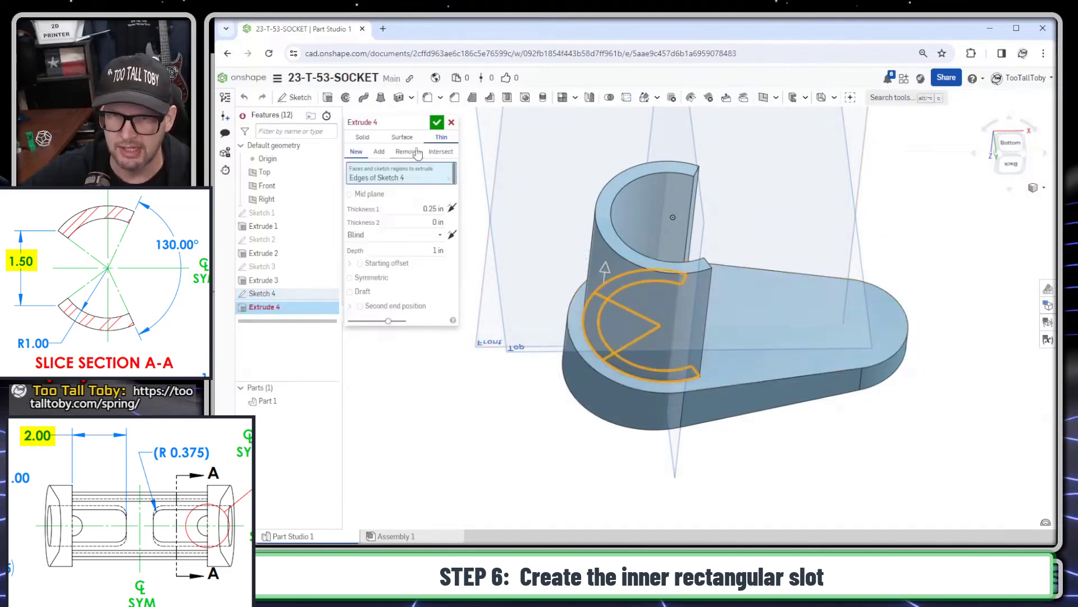
{"action": "left_click", "coordinate": [363, 138]}
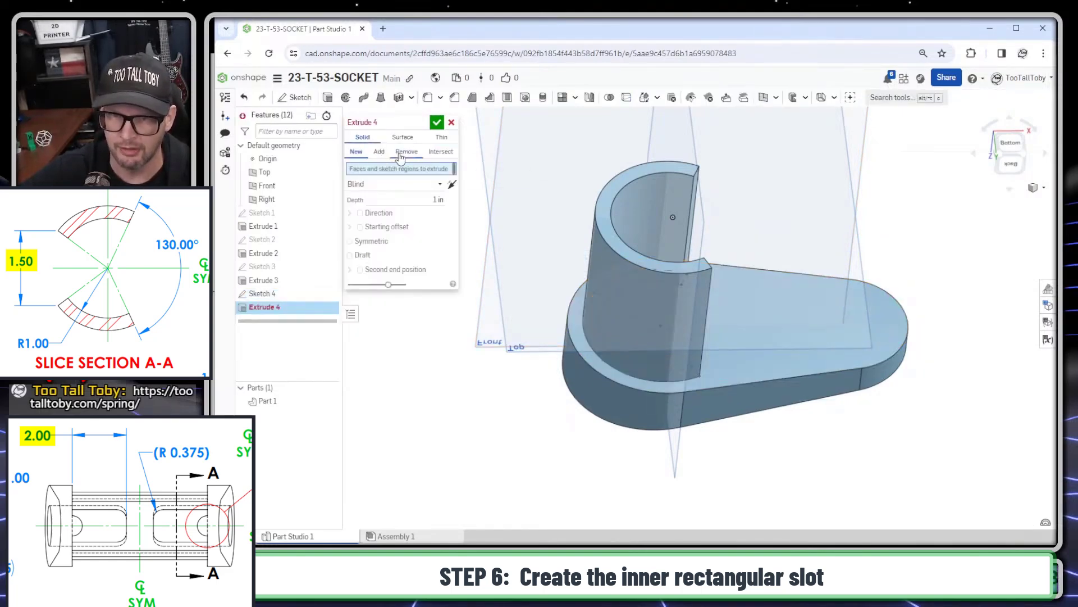
{"action": "left_click", "coordinate": [400, 156]}
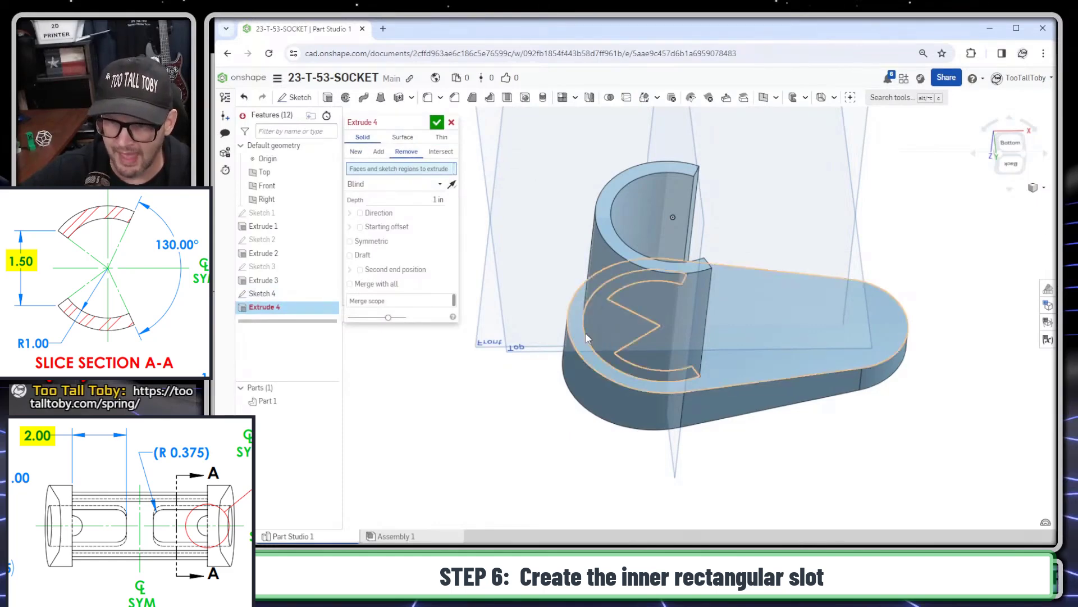
{"action": "left_click", "coordinate": [588, 334]}
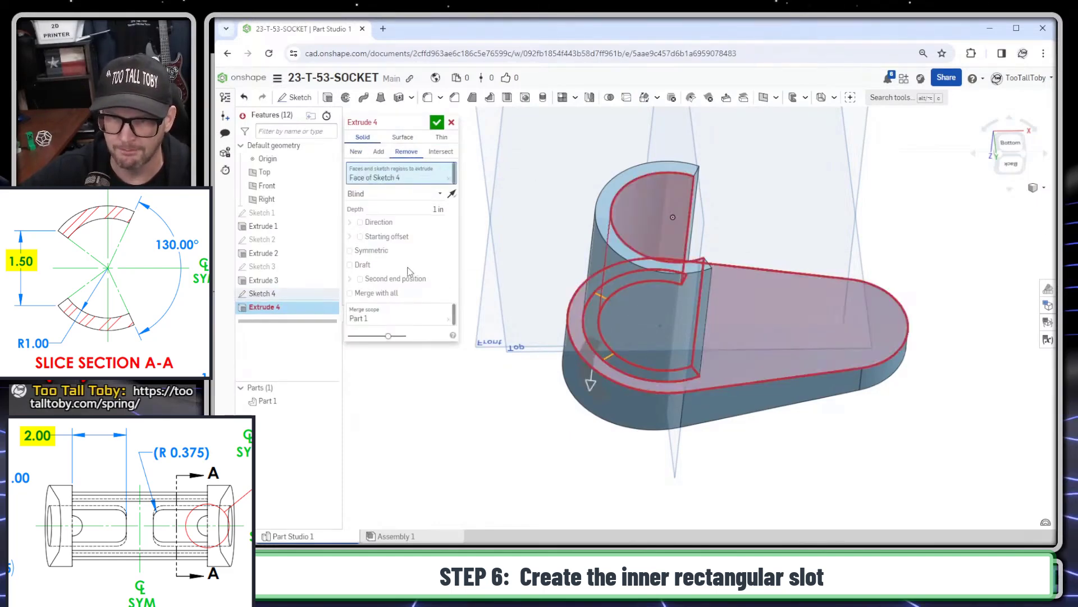
{"action": "left_click", "coordinate": [439, 209]}
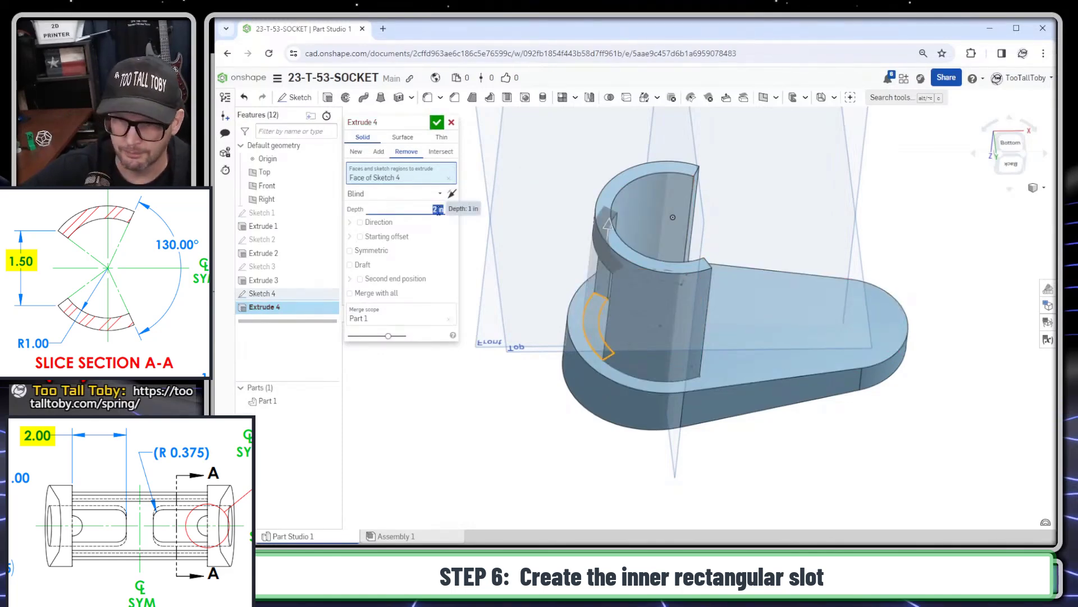
{"action": "key", "text": "Return"}
Fillet the two inner corner edges at the slot's closed end with a 0.375 in radius.
{"action": "right_click_drag", "start_coordinate": [437, 210], "coordinate": [740, 204]}
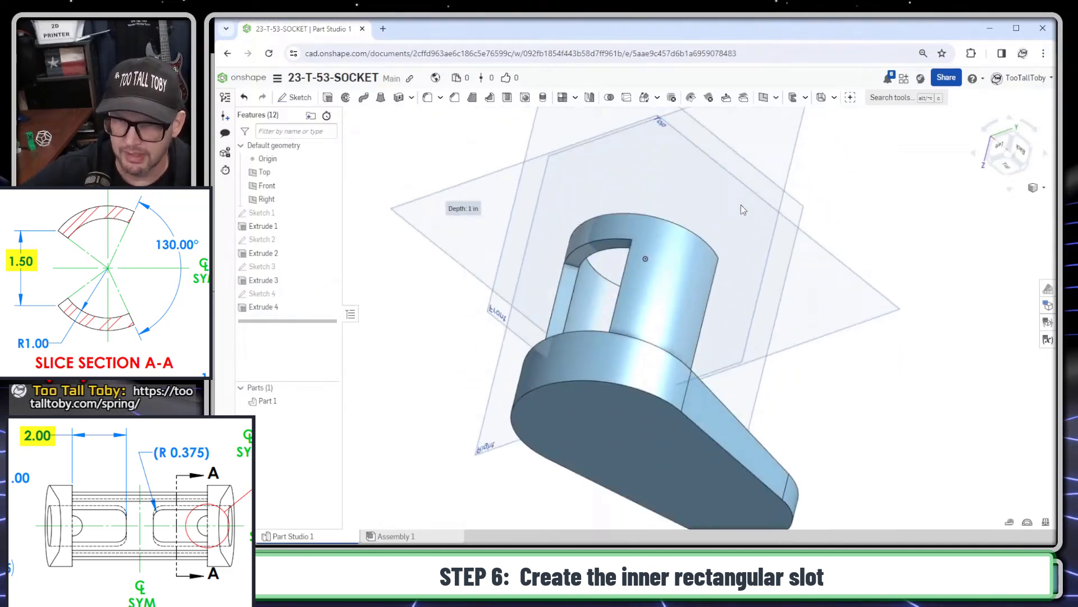
{"action": "key", "text": "s"}
{"action": "left_click", "coordinate": [521, 176]}
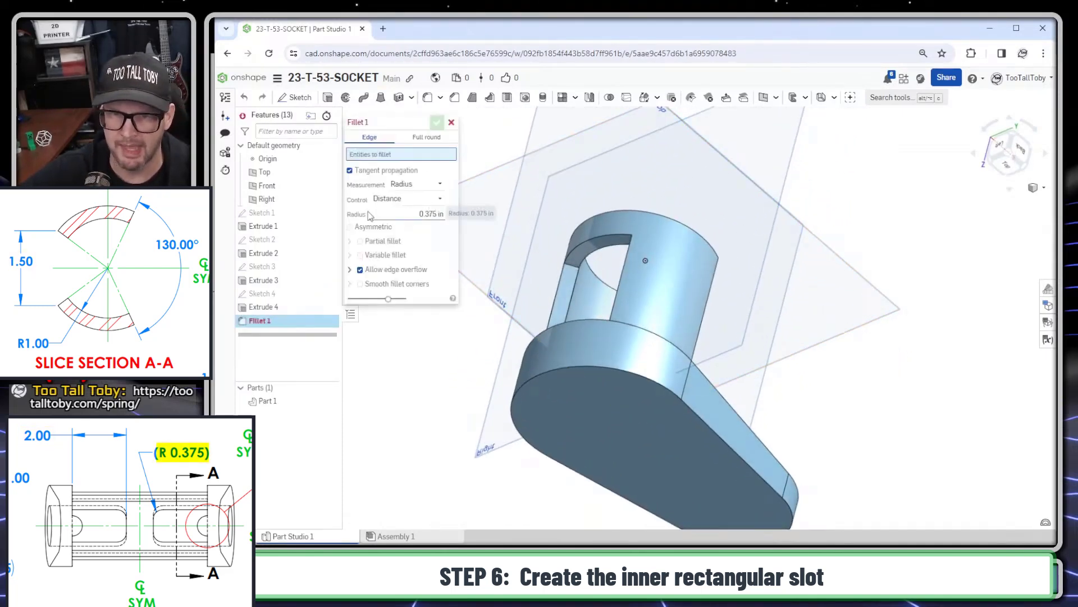
{"action": "left_click", "coordinate": [415, 211]}
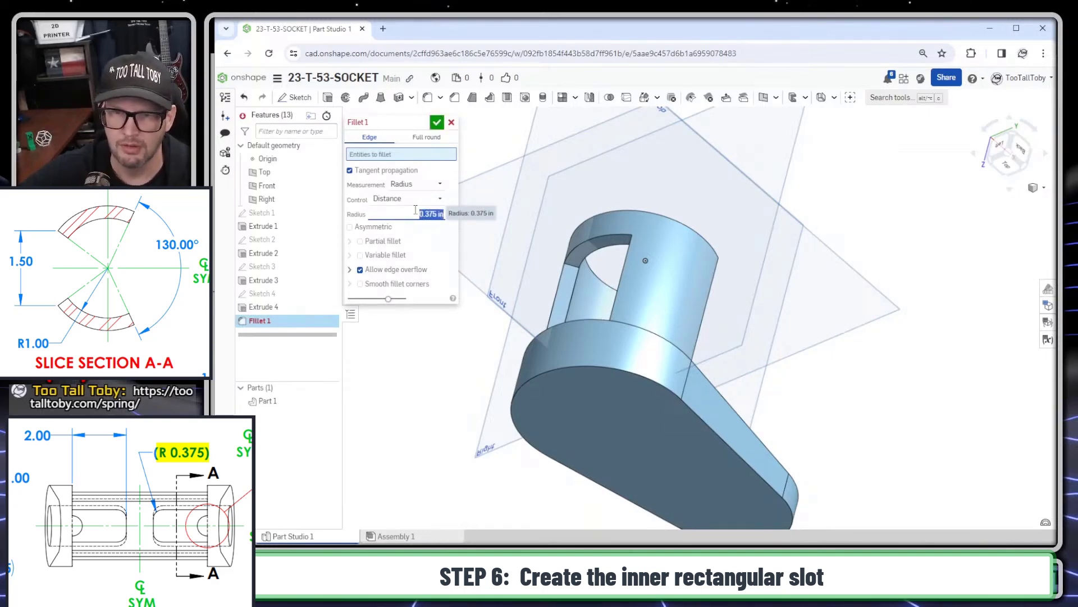
{"action": "left_click", "coordinate": [577, 267]}
{"action": "right_click_drag", "start_coordinate": [584, 280], "coordinate": [600, 253]}
{"action": "left_click", "coordinate": [602, 250]}
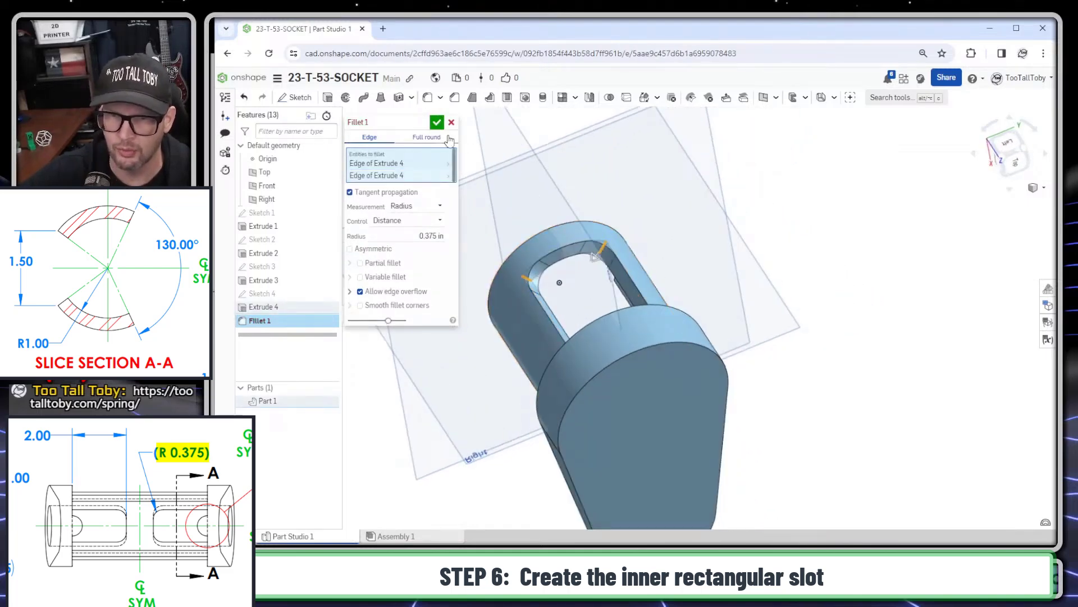
{"action": "left_click", "coordinate": [437, 123]}
Sketch a 1.5 in diameter circle on the arm's inner face, centred on the axis of the C-shaped wall.
{"action": "right_click_drag", "start_coordinate": [753, 414], "coordinate": [695, 420]}
{"action": "scroll", "coordinate": [694, 415], "scroll_direction": "up", "scroll_amount": 2}
{"action": "left_click", "coordinate": [616, 334]}
{"action": "key", "text": "s"}
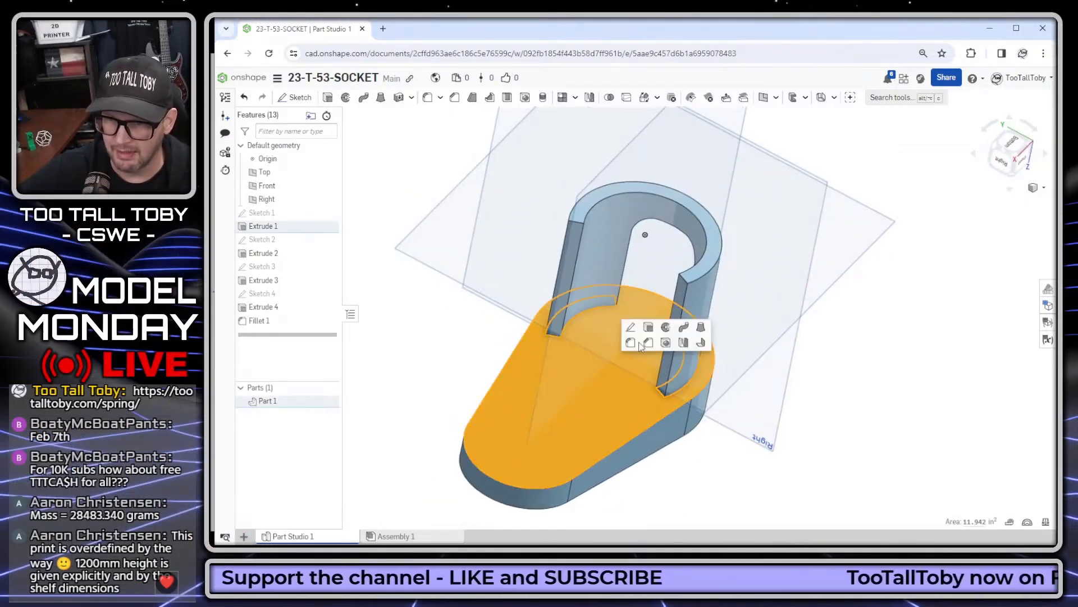
{"action": "left_click", "coordinate": [631, 326]}
{"action": "key", "text": "s"}
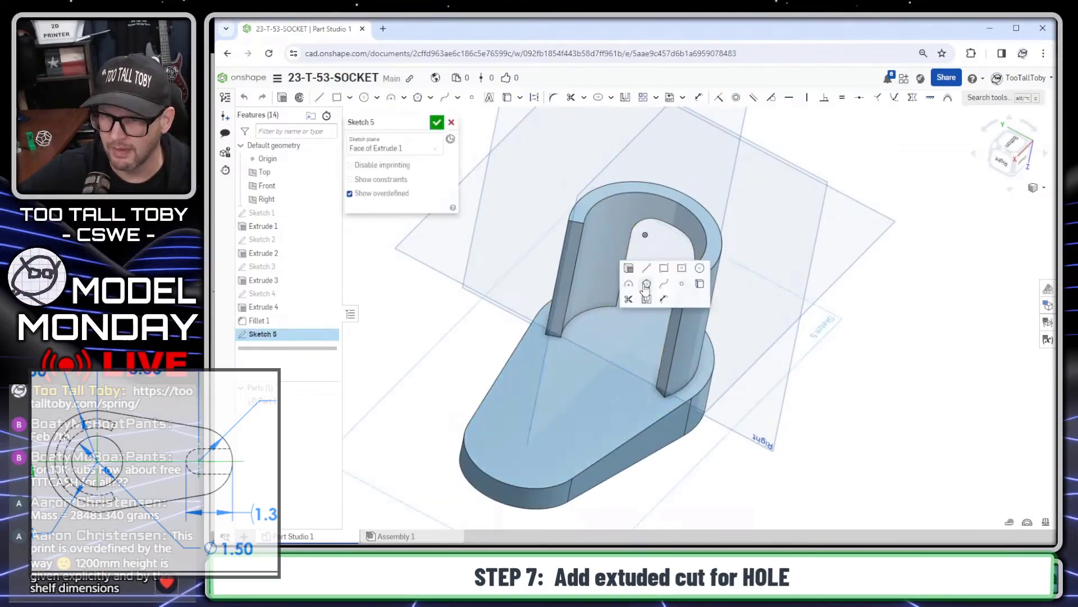
{"action": "left_click", "coordinate": [699, 269]}
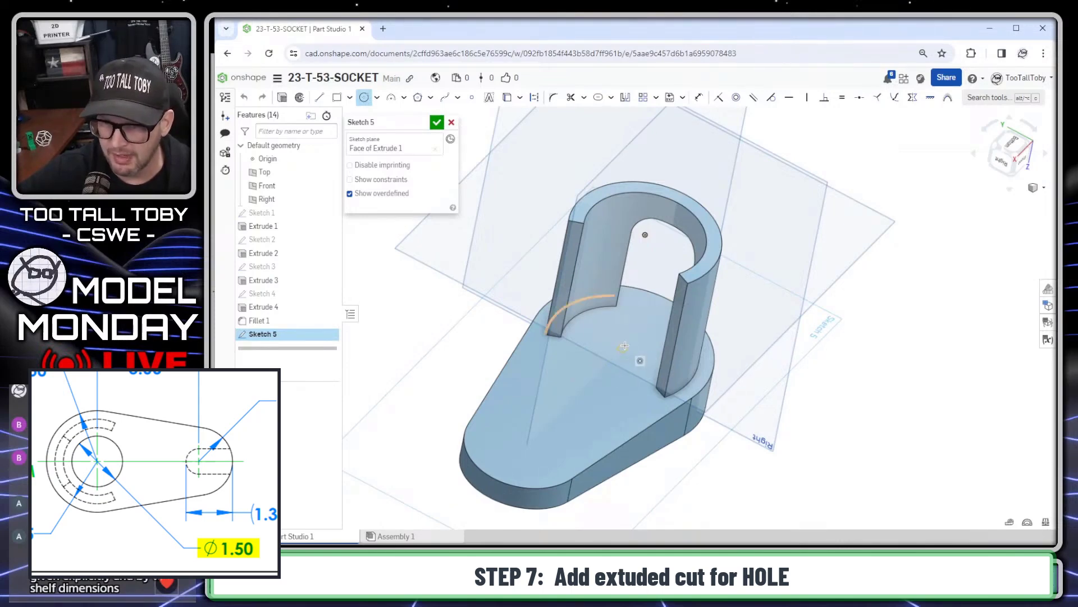
{"action": "left_click", "coordinate": [622, 348]}
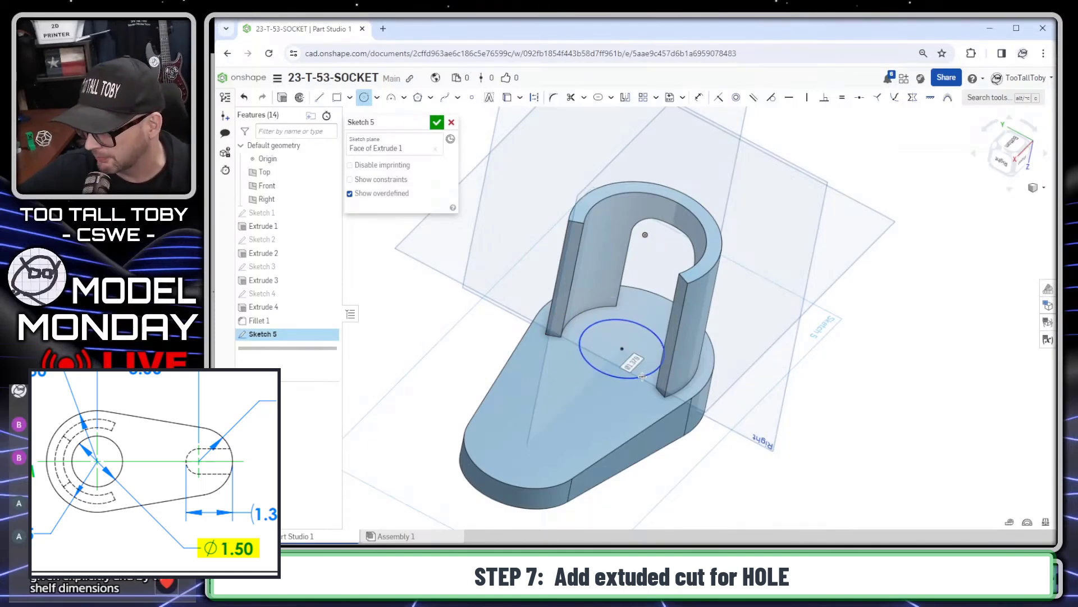
{"action": "left_click", "coordinate": [642, 376]}
{"action": "type", "text": "1.5"}
{"action": "key", "text": "Return"}
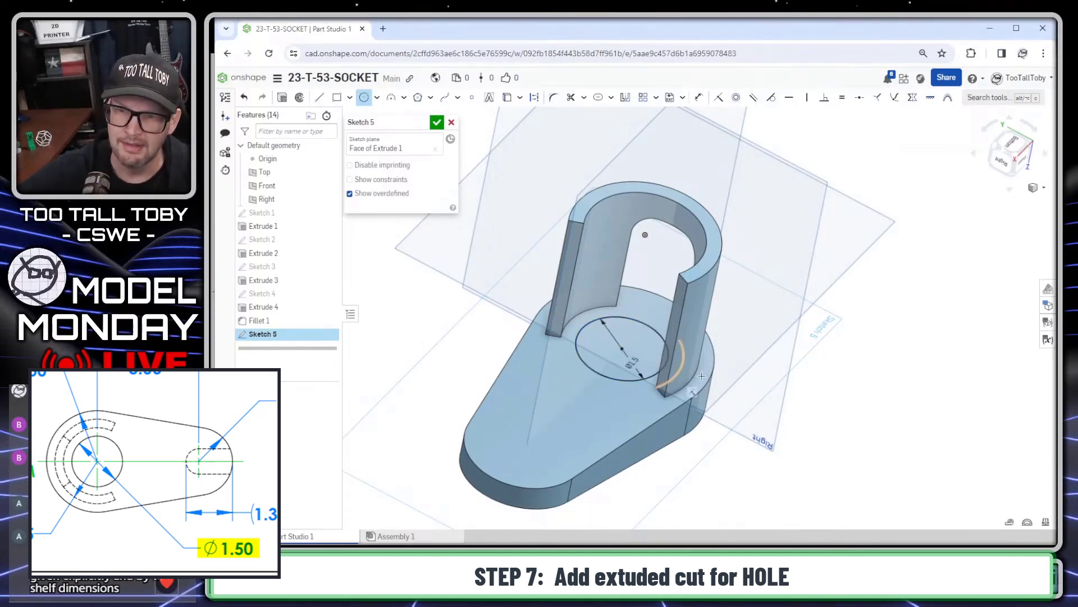
Cut the hole by extruding the 1.5 in circle as a solid removal through all.
{"action": "scroll", "coordinate": [716, 376], "scroll_direction": "down", "scroll_amount": 2}
{"action": "key", "text": "Escape"}
{"action": "right_click", "coordinate": [686, 312]}
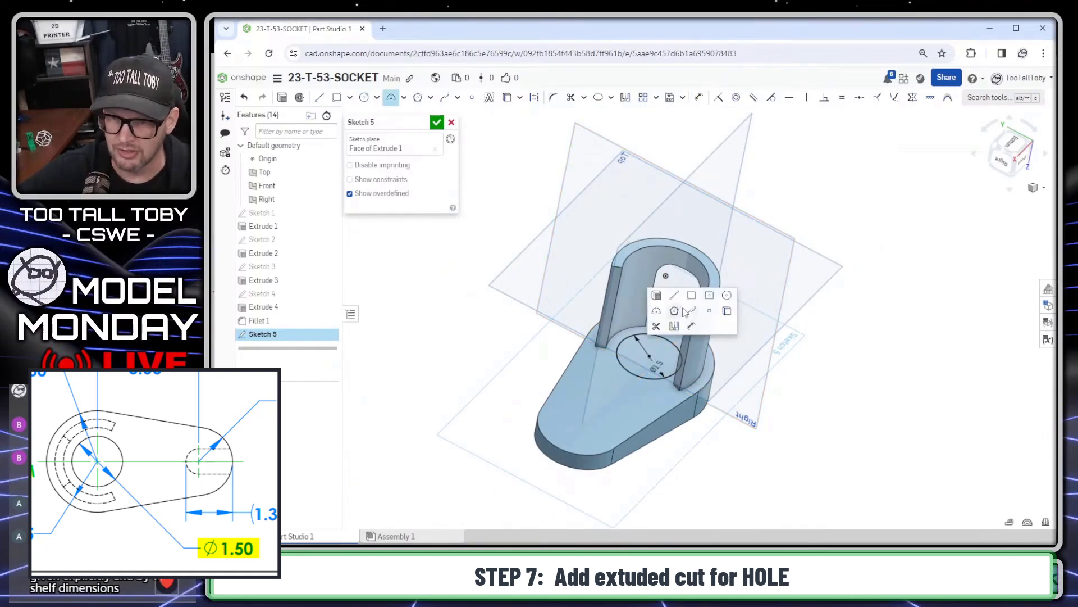
{"action": "left_click", "coordinate": [656, 297]}
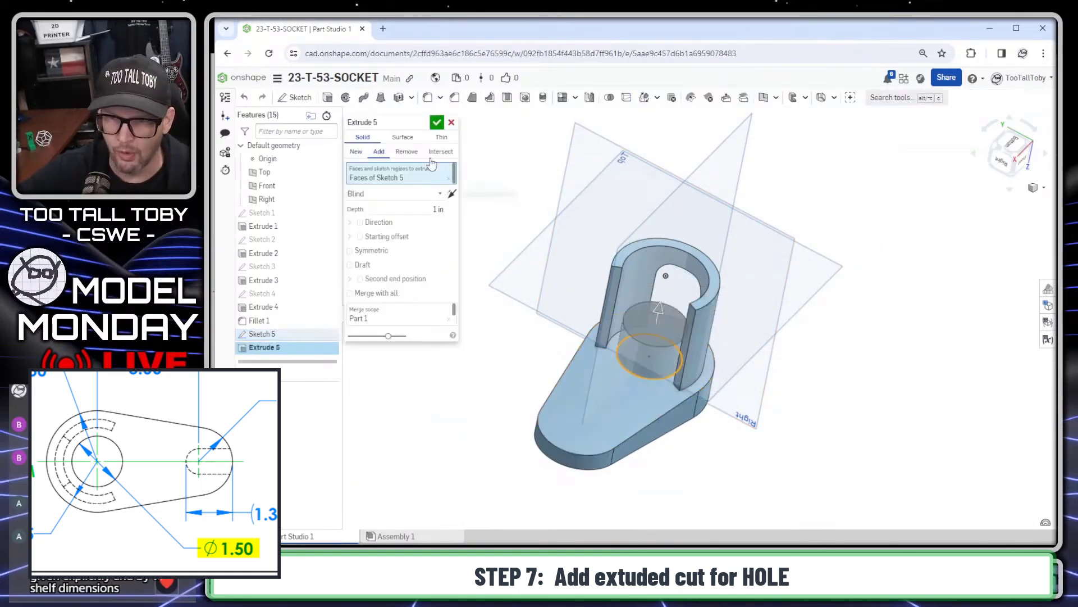
{"action": "left_click", "coordinate": [406, 194]}
{"action": "left_click", "coordinate": [380, 277]}
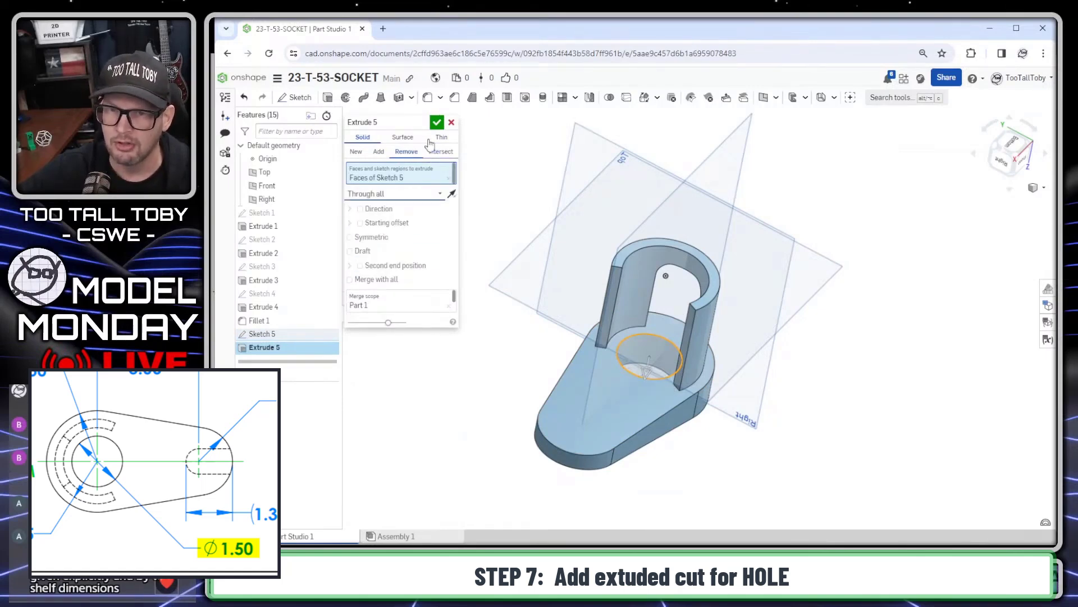
{"action": "left_click", "coordinate": [437, 123]}
Sketch a circle of 0.375 in radius on the Right plane and make its centre coincident with the inner edge of the arm's narrow rounded end.
{"action": "scroll", "coordinate": [589, 362], "scroll_direction": "down", "scroll_amount": 2}
{"action": "scroll", "coordinate": [798, 496], "scroll_direction": "up", "scroll_amount": 2}
{"action": "right_click_drag", "start_coordinate": [601, 440], "coordinate": [564, 275]}
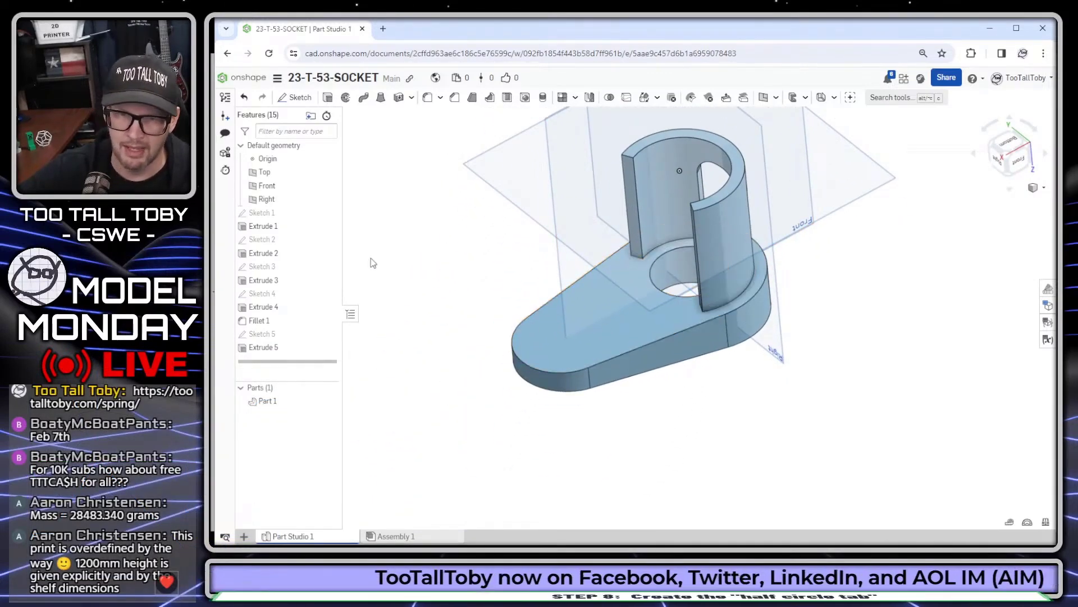
{"action": "right_click_drag", "start_coordinate": [655, 312], "coordinate": [729, 325]}
{"action": "left_click", "coordinate": [793, 313]}
{"action": "key", "text": "s"}
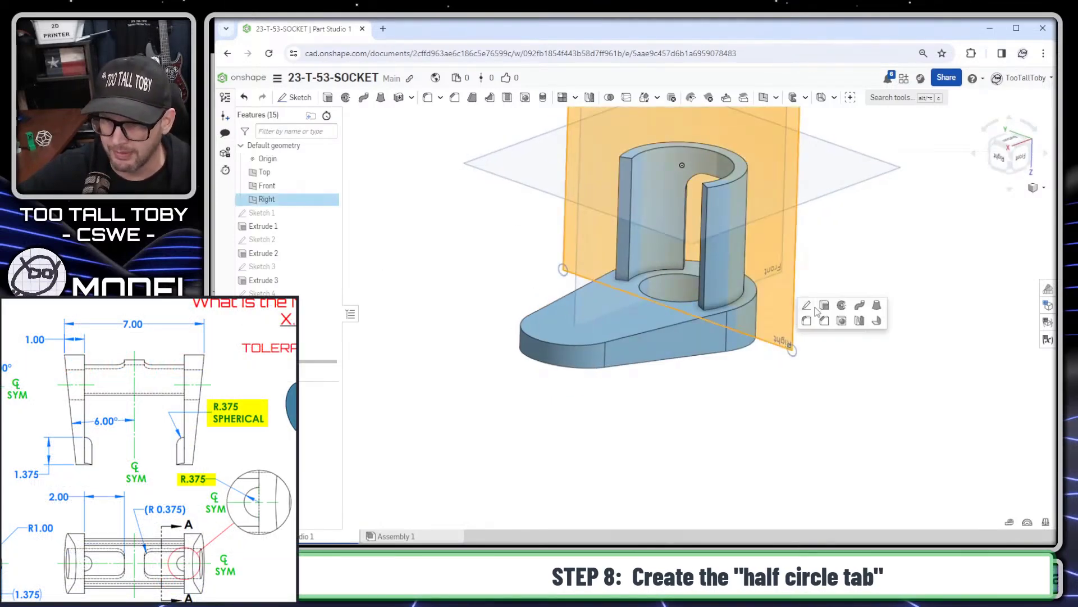
{"action": "left_click", "coordinate": [808, 308]}
{"action": "left_click", "coordinate": [810, 313]}
{"action": "key", "text": "shift+s"}
{"action": "key", "text": "s"}
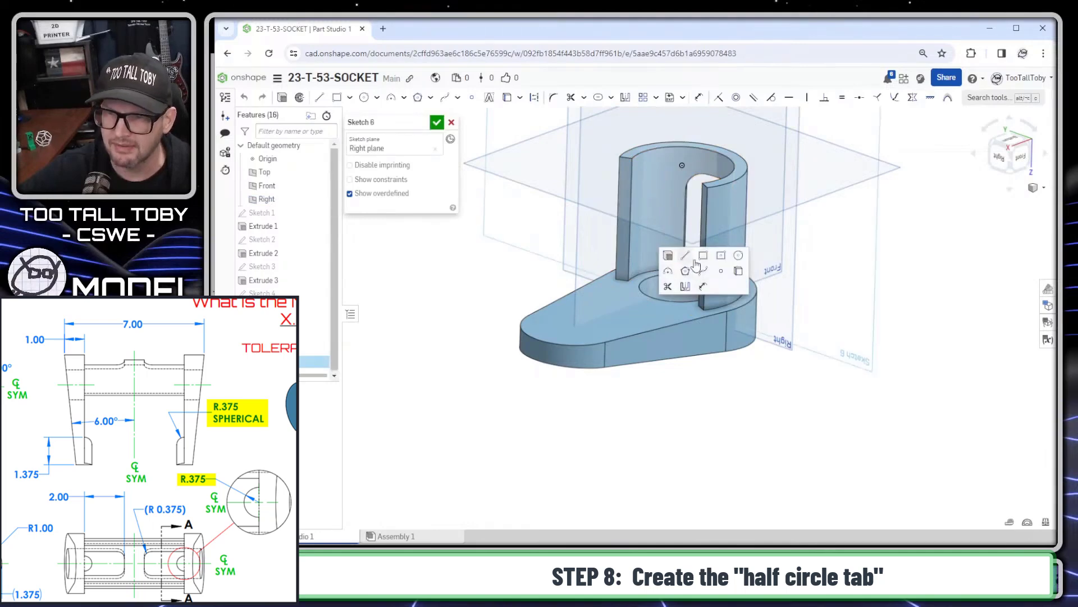
{"action": "left_click", "coordinate": [738, 255]}
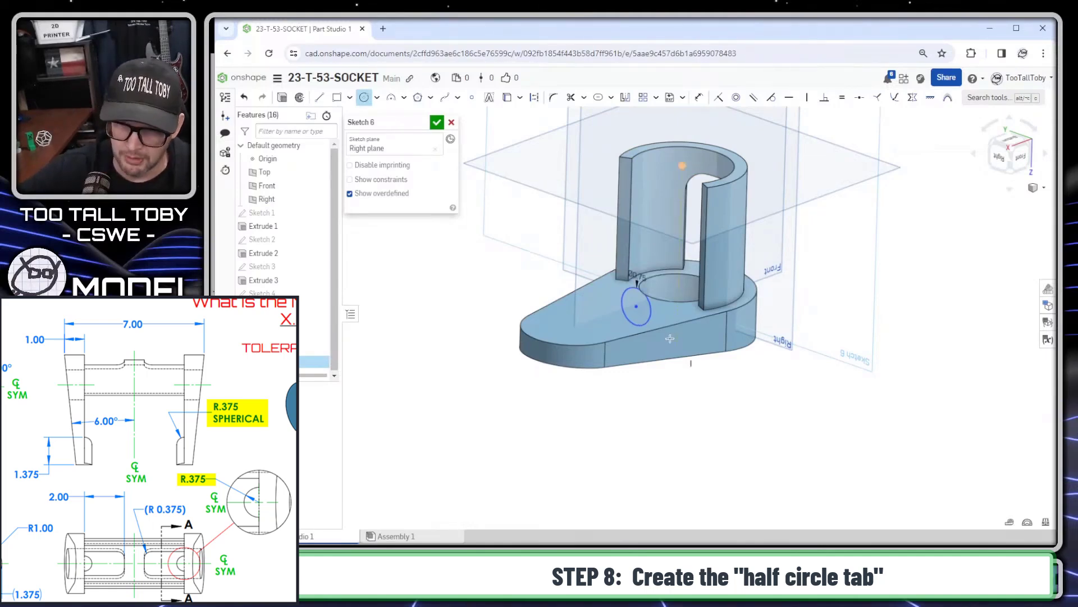
{"action": "left_click", "coordinate": [621, 315]}
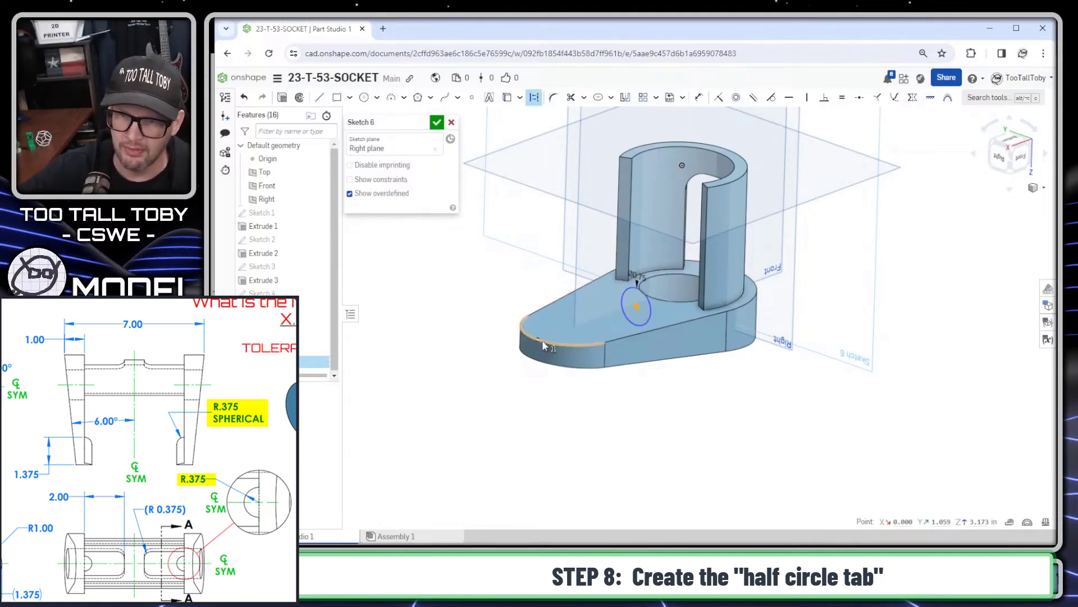
{"action": "left_click", "coordinate": [537, 338]}
{"action": "key", "text": "i"}
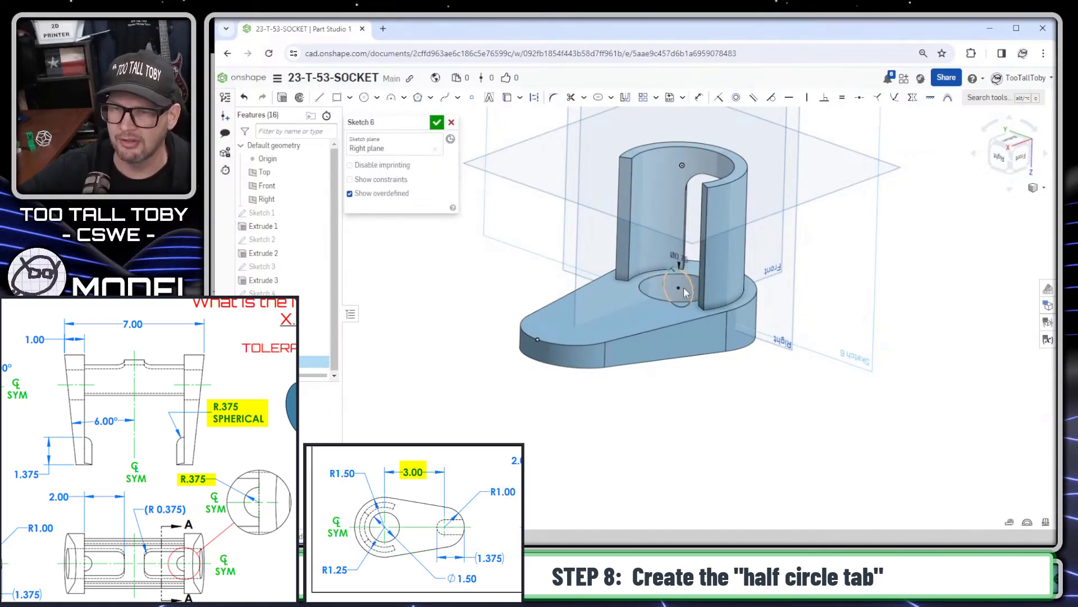
Extrude the circle as added material from a 3 in starting offset up to the curved outer face of the arm's narrow end.
{"action": "key", "text": "s"}
{"action": "left_click", "coordinate": [499, 248]}
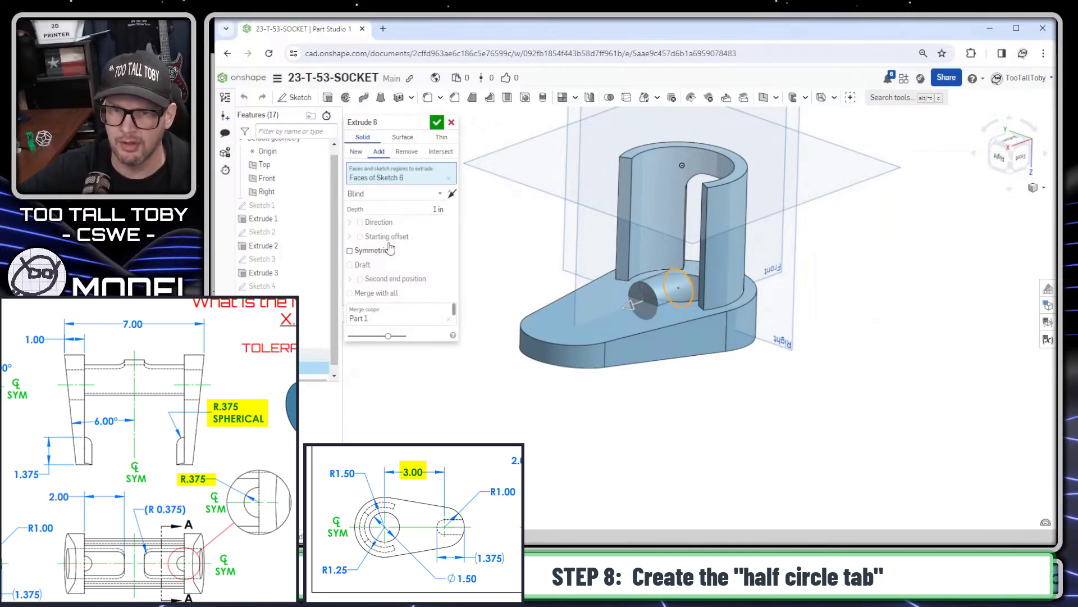
{"action": "left_click", "coordinate": [387, 237]}
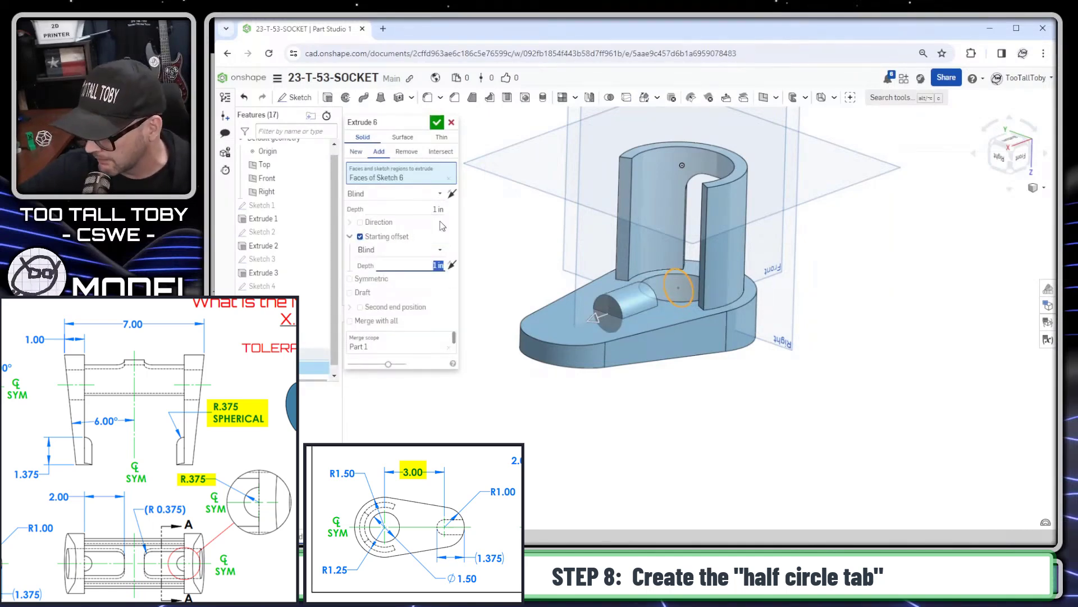
{"action": "key", "text": "Return"}
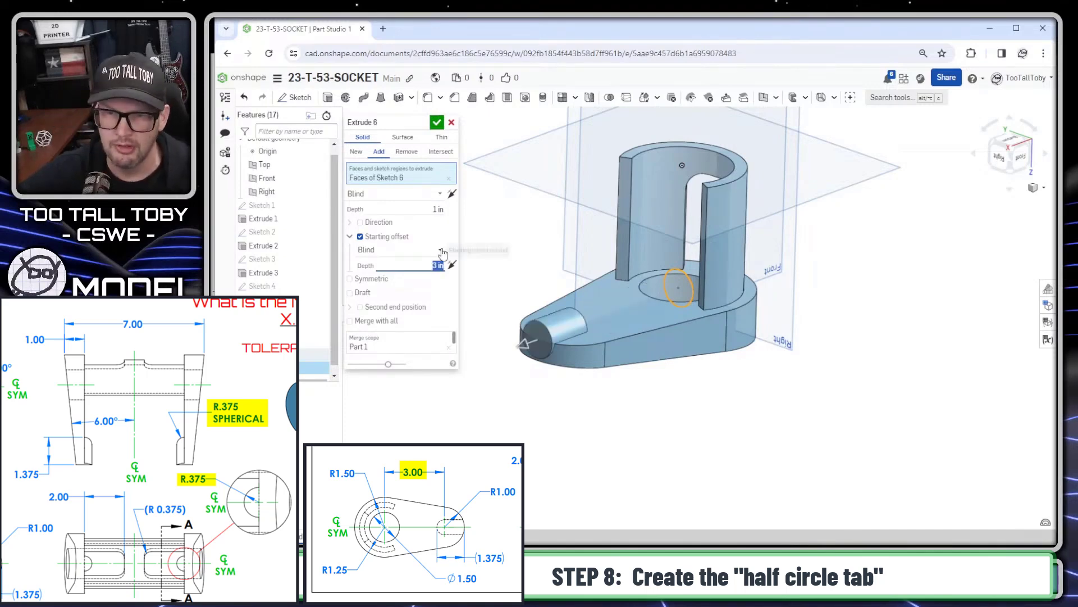
{"action": "left_click", "coordinate": [439, 193]}
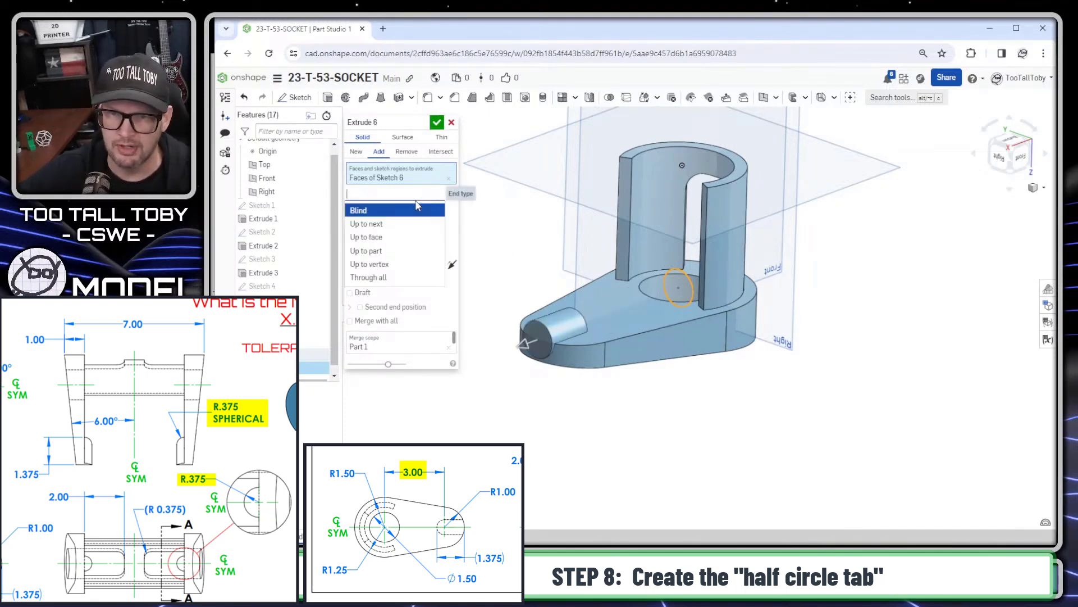
{"action": "left_click", "coordinate": [380, 238]}
{"action": "left_click", "coordinate": [552, 355]}
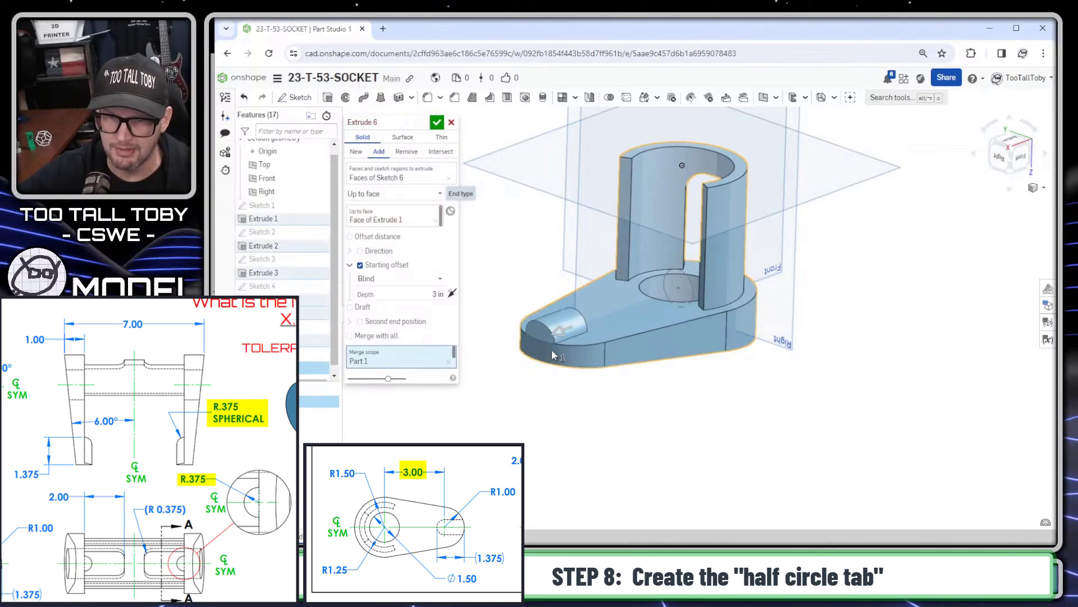
{"action": "scroll", "coordinate": [550, 342], "scroll_direction": "up", "scroll_amount": 5}
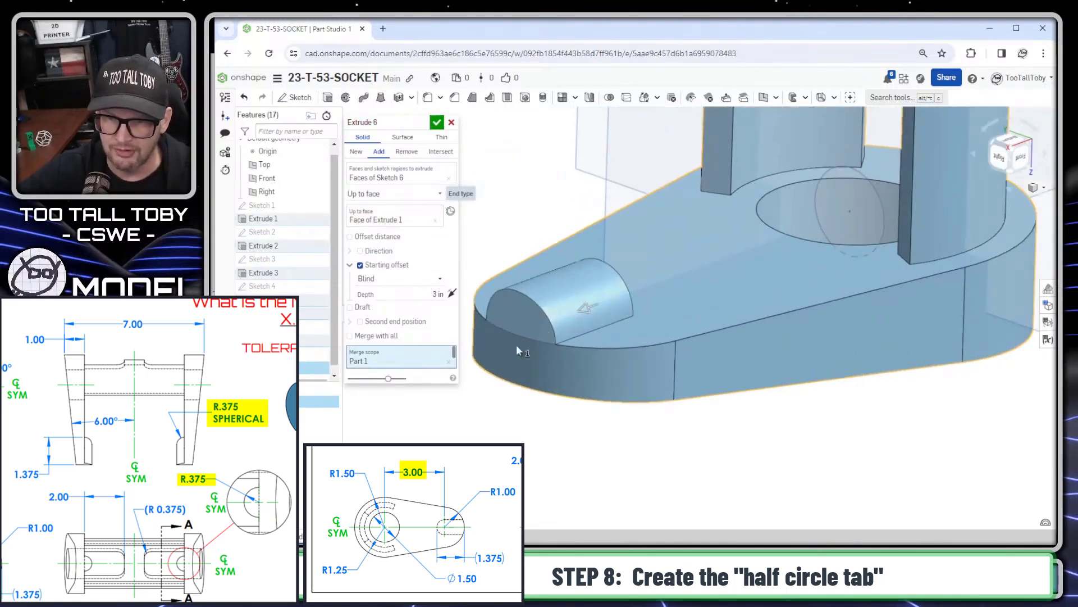
{"action": "left_click", "coordinate": [435, 126]}
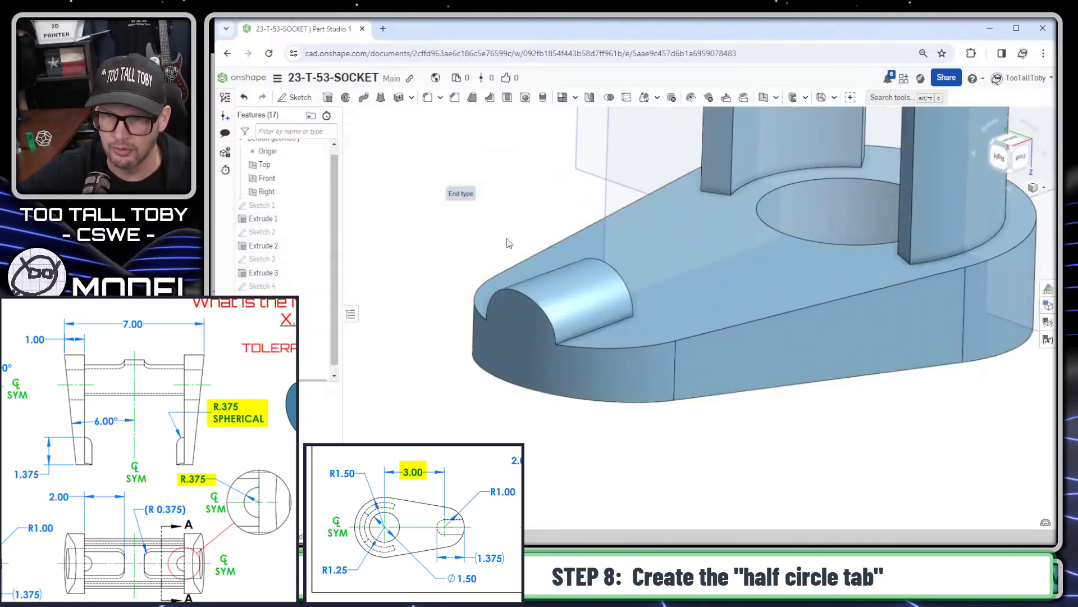
Sketch a line splitting the tab's half-circle end face in two, from the top of its arc to the midpoint of its straight edge.
{"action": "right_click_drag", "start_coordinate": [454, 268], "coordinate": [467, 355]}
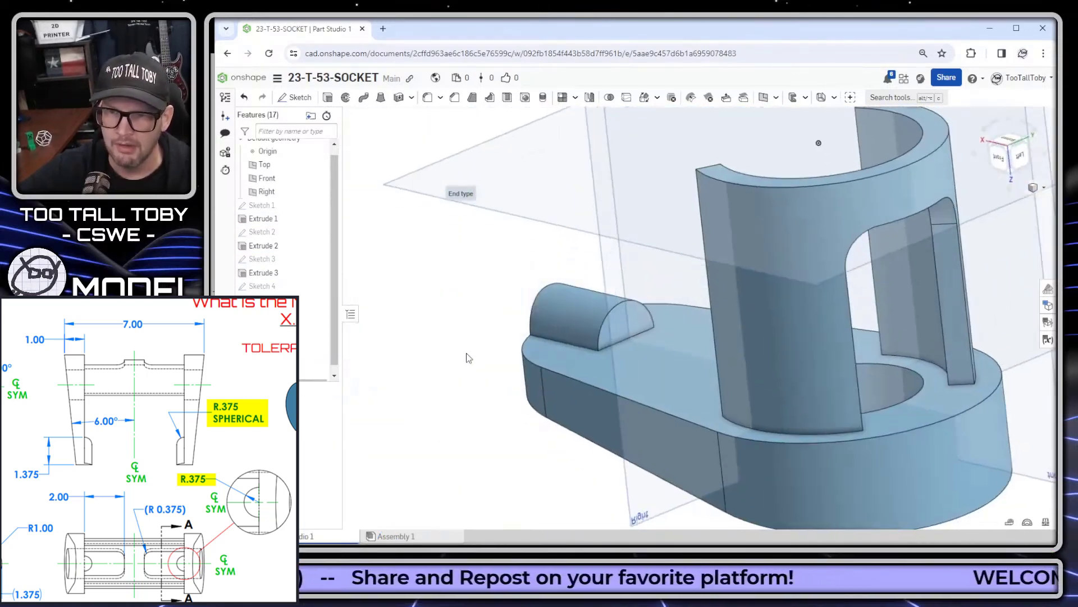
{"action": "scroll", "coordinate": [578, 309], "scroll_direction": "up", "scroll_amount": 4}
{"action": "left_click", "coordinate": [667, 356]}
{"action": "left_click", "coordinate": [668, 360]}
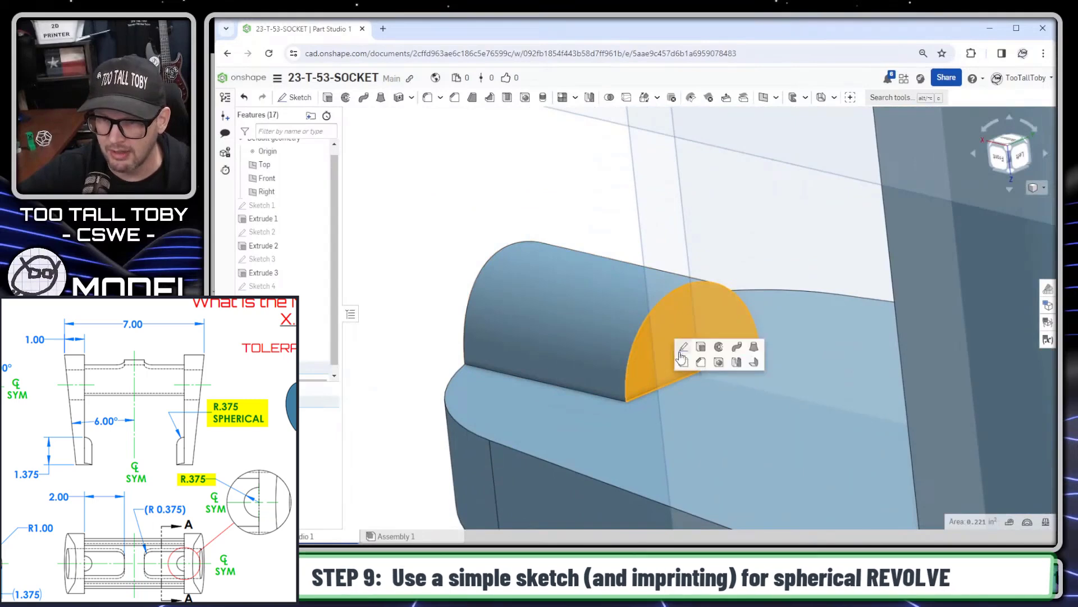
{"action": "left_click", "coordinate": [692, 347]}
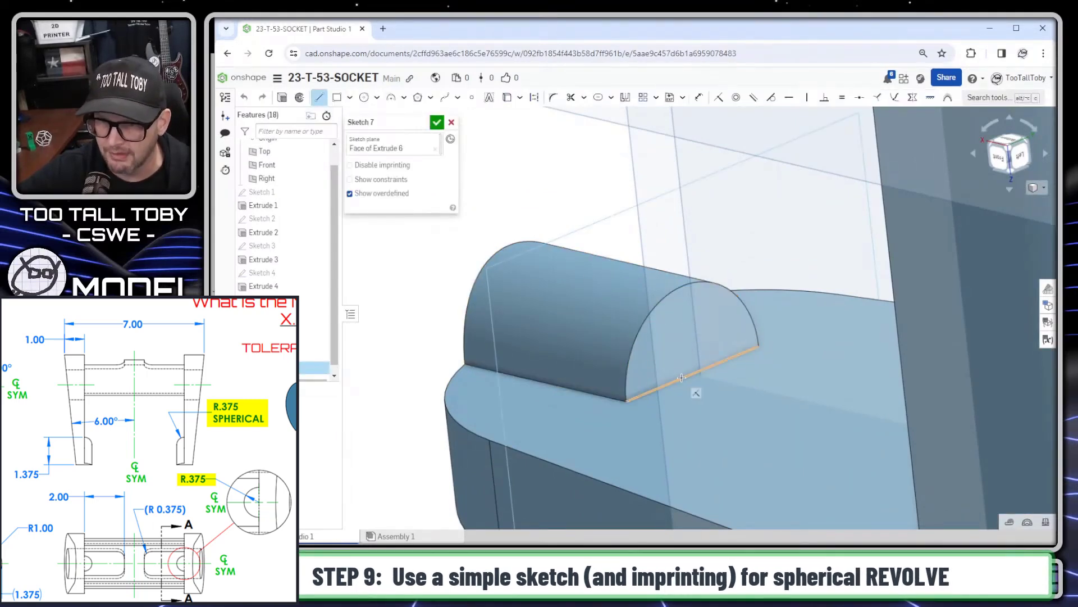
{"action": "left_click", "coordinate": [683, 285]}
{"action": "left_click", "coordinate": [693, 373]}
{"action": "key", "text": "Escape"}
{"action": "left_click", "coordinate": [437, 122]}
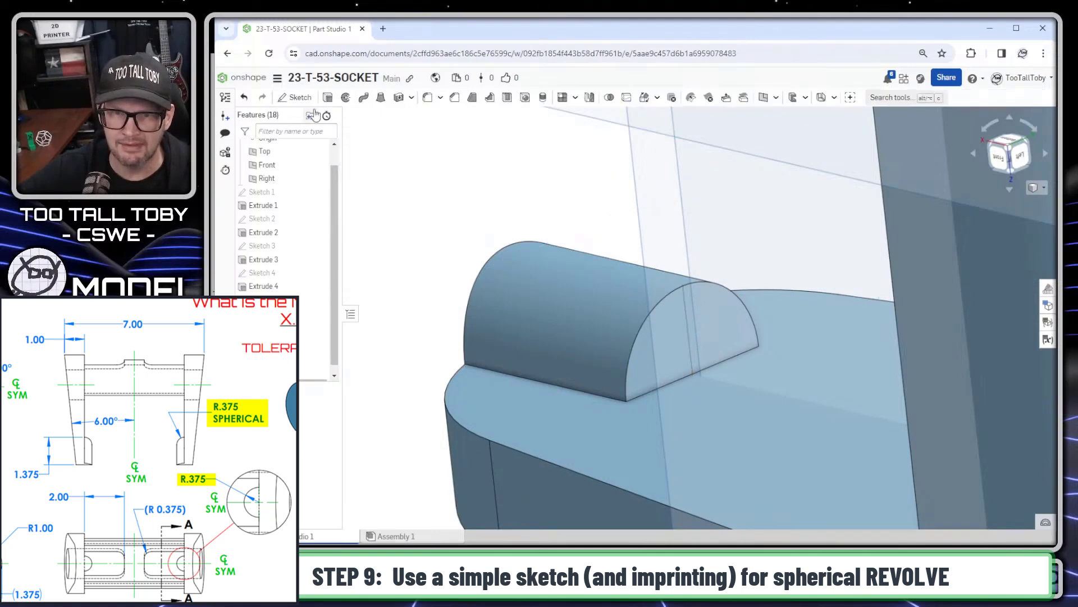
Revolve one half of the split end face fully around the dividing line, adding the spherical end to the tab.
{"action": "left_click", "coordinate": [345, 97]}
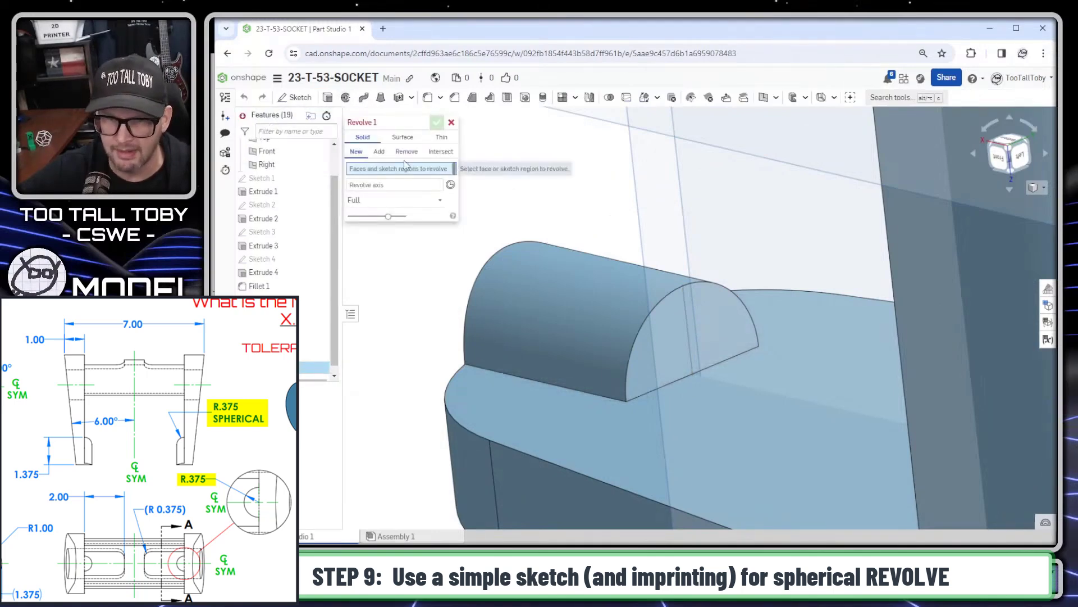
{"action": "left_click", "coordinate": [728, 314]}
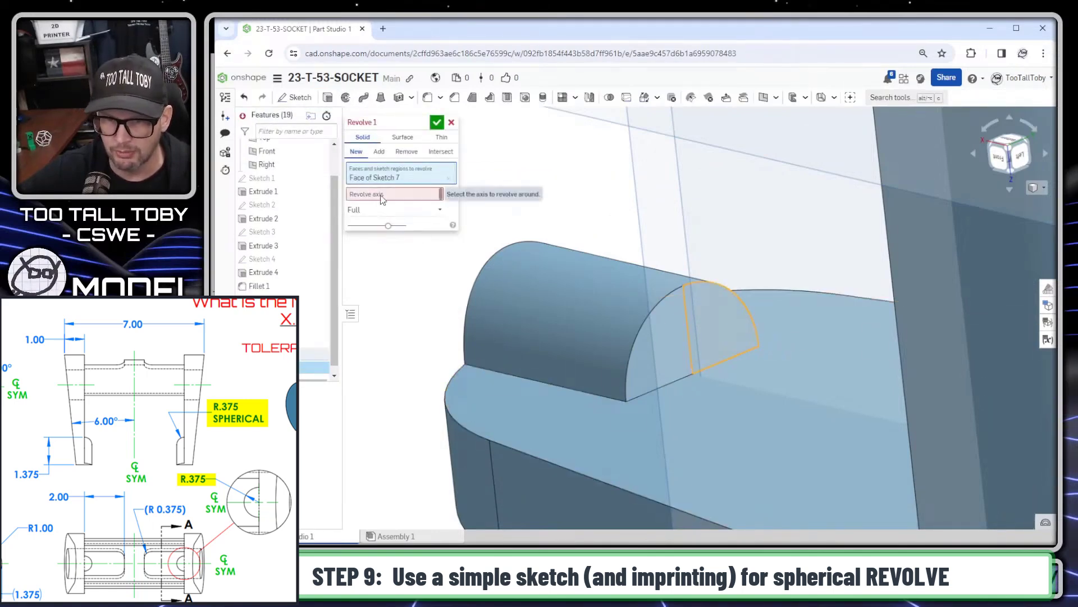
{"action": "left_click", "coordinate": [686, 330]}
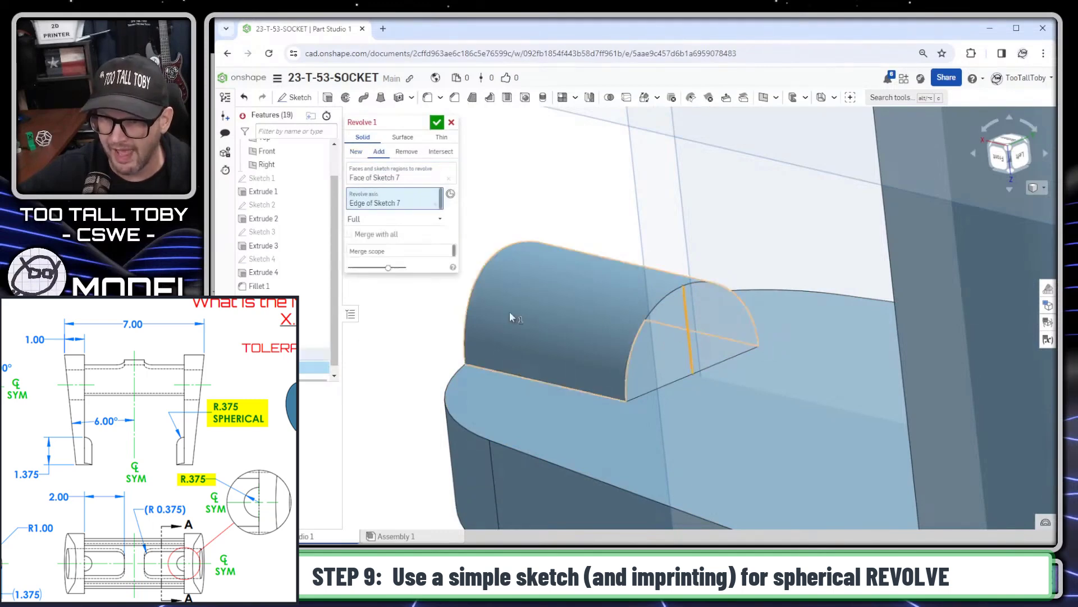
{"action": "left_click", "coordinate": [437, 123]}
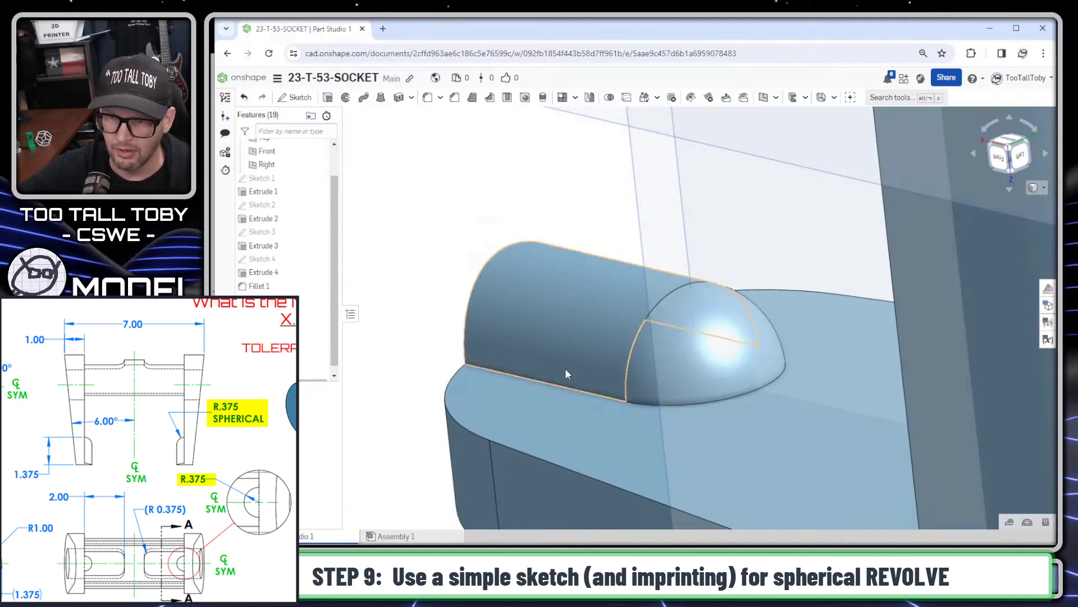
Mirror the whole part about the end face of the C-shaped wall, adding the copy to the existing part.
{"action": "scroll", "coordinate": [618, 387], "scroll_direction": "down", "scroll_amount": 5}
{"action": "right_click_drag", "start_coordinate": [662, 408], "coordinate": [813, 393]}
{"action": "scroll", "coordinate": [814, 393], "scroll_direction": "down", "scroll_amount": 2}
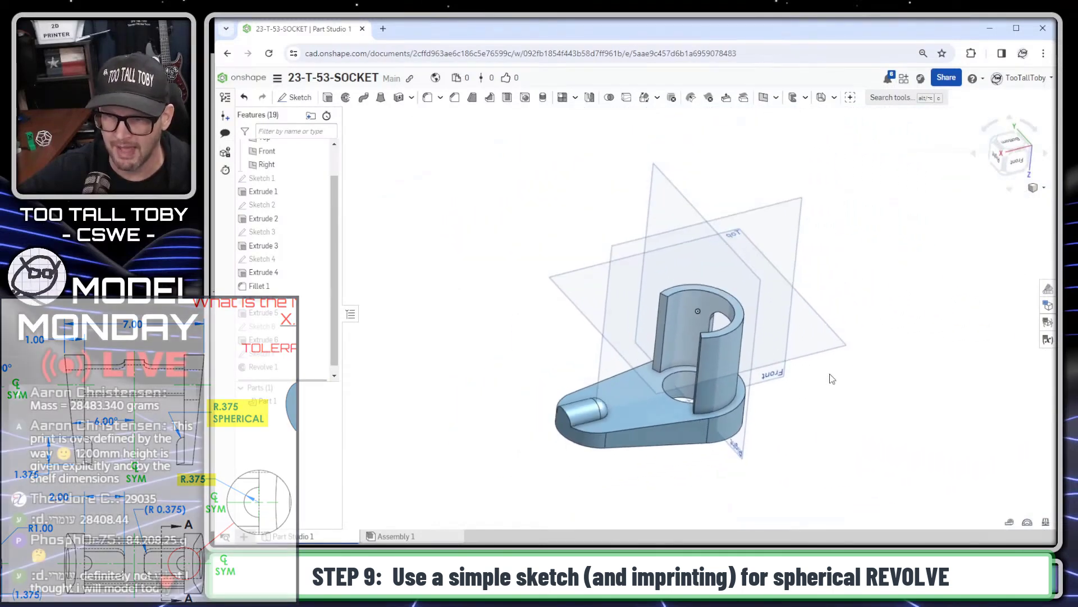
{"action": "scroll", "coordinate": [830, 378], "scroll_direction": "up", "scroll_amount": 1}
{"action": "left_click", "coordinate": [589, 98]}
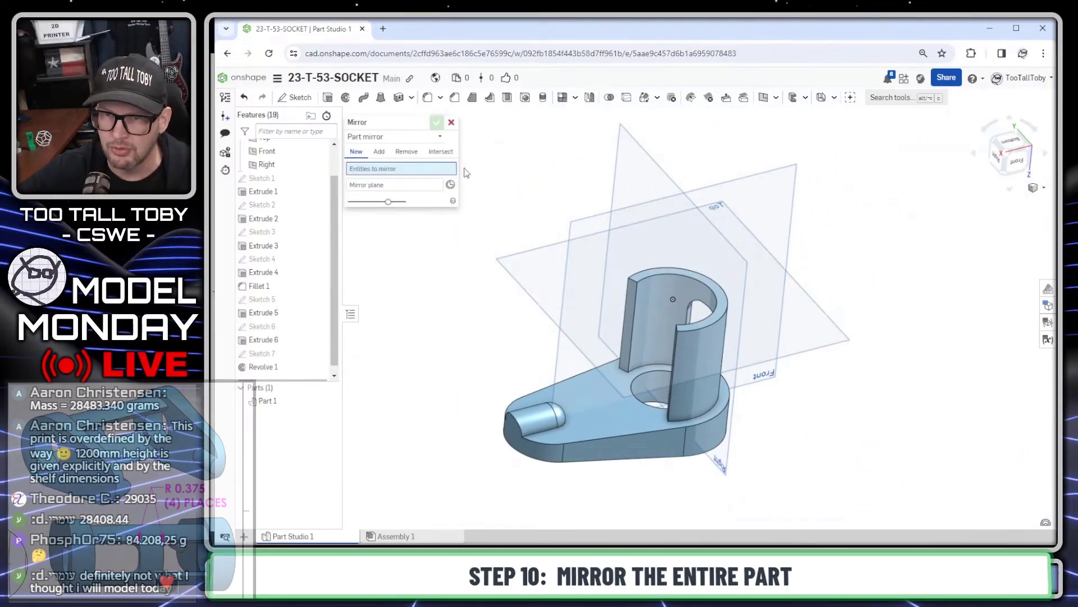
{"action": "left_click", "coordinate": [677, 333]}
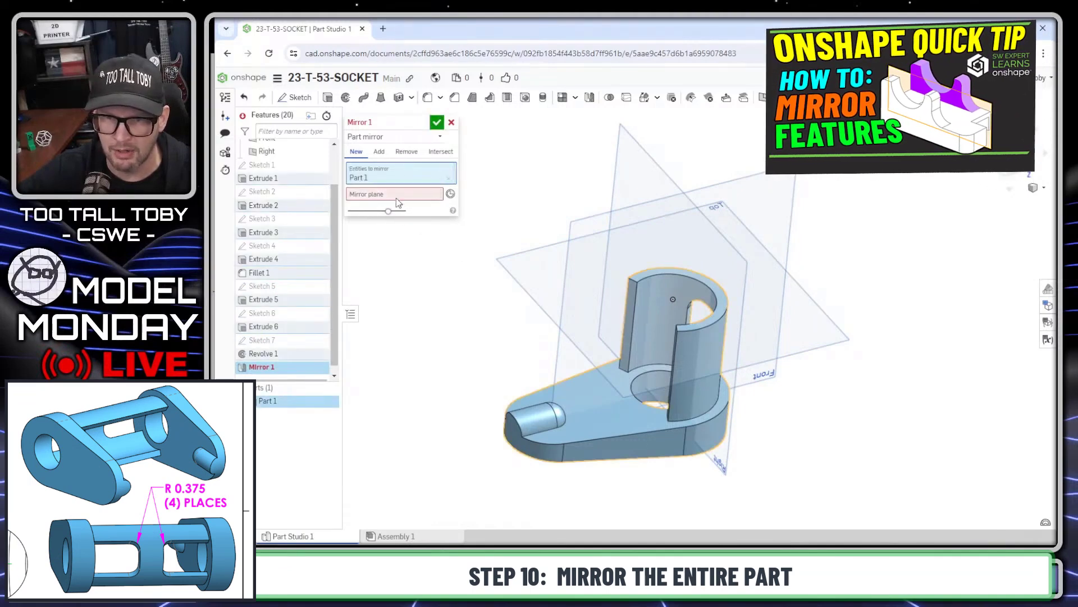
{"action": "left_click", "coordinate": [707, 285]}
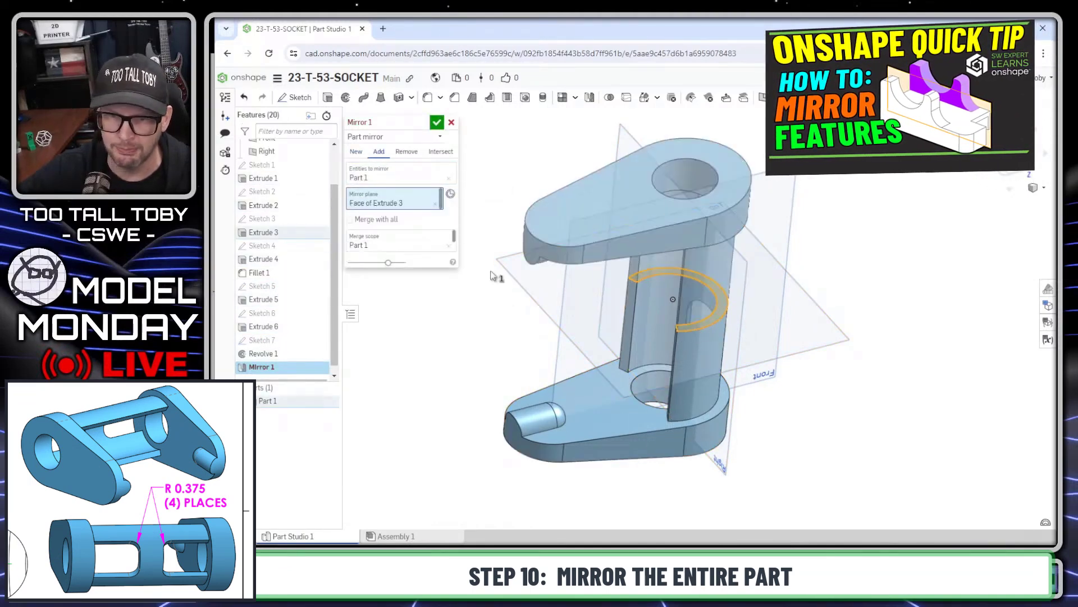
{"action": "left_click", "coordinate": [437, 123]}
{"action": "scroll", "coordinate": [575, 385], "scroll_direction": "down", "scroll_amount": 3}
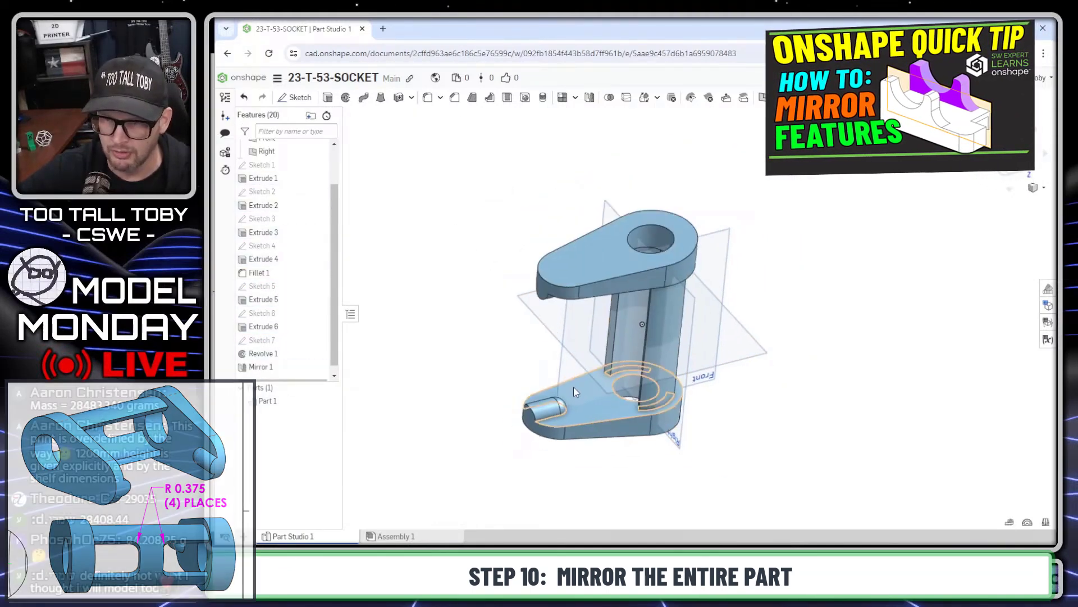
Assign the TTT-PLAIN CARBON STEEL material from the TTT-CUSTOM MATERIALS library to the mirrored socket part.
{"action": "right_click", "coordinate": [268, 402]}
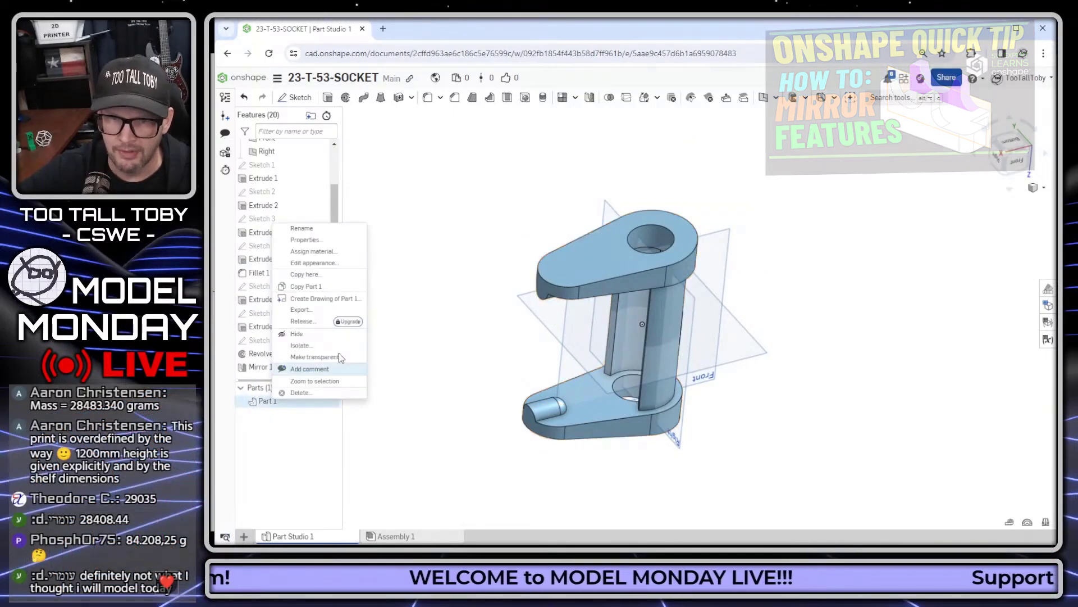
{"action": "left_click", "coordinate": [317, 254]}
{"action": "left_click", "coordinate": [459, 381]}
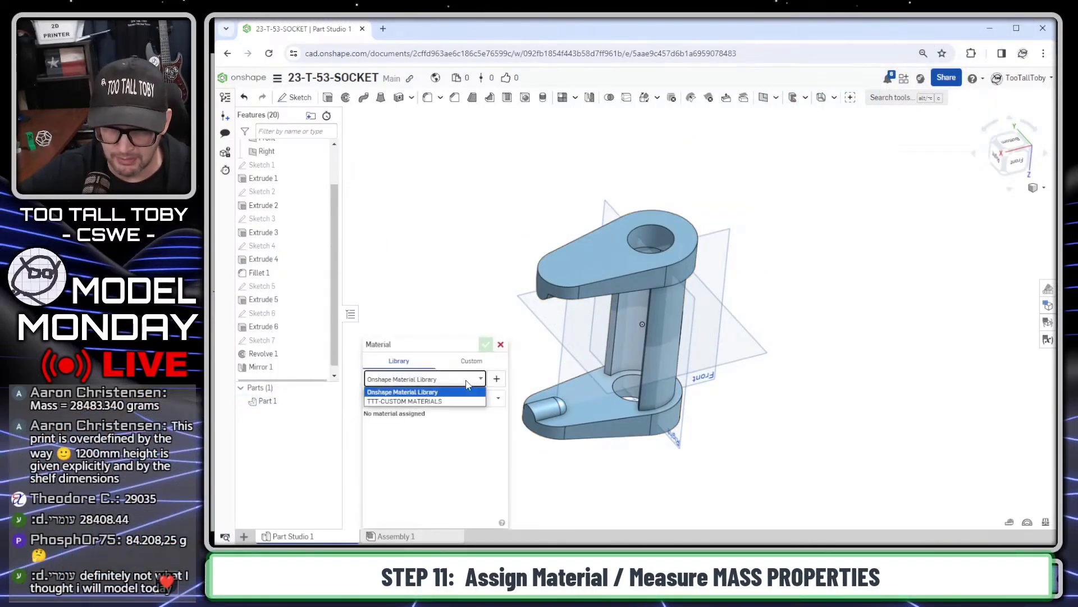
{"action": "left_click", "coordinate": [427, 400]}
{"action": "left_click", "coordinate": [449, 397]}
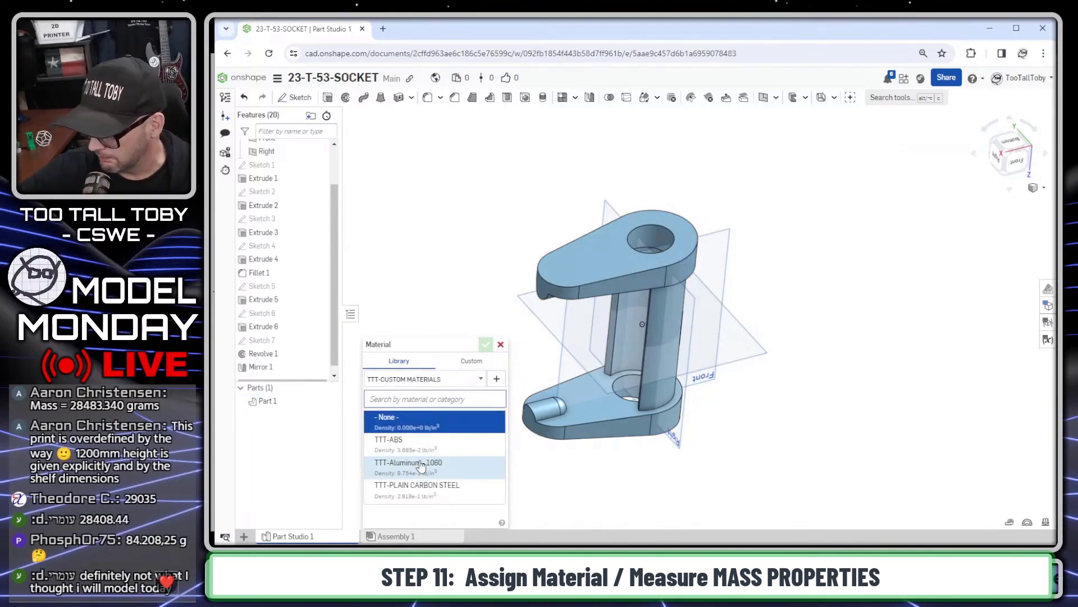
{"action": "left_click", "coordinate": [421, 486]}
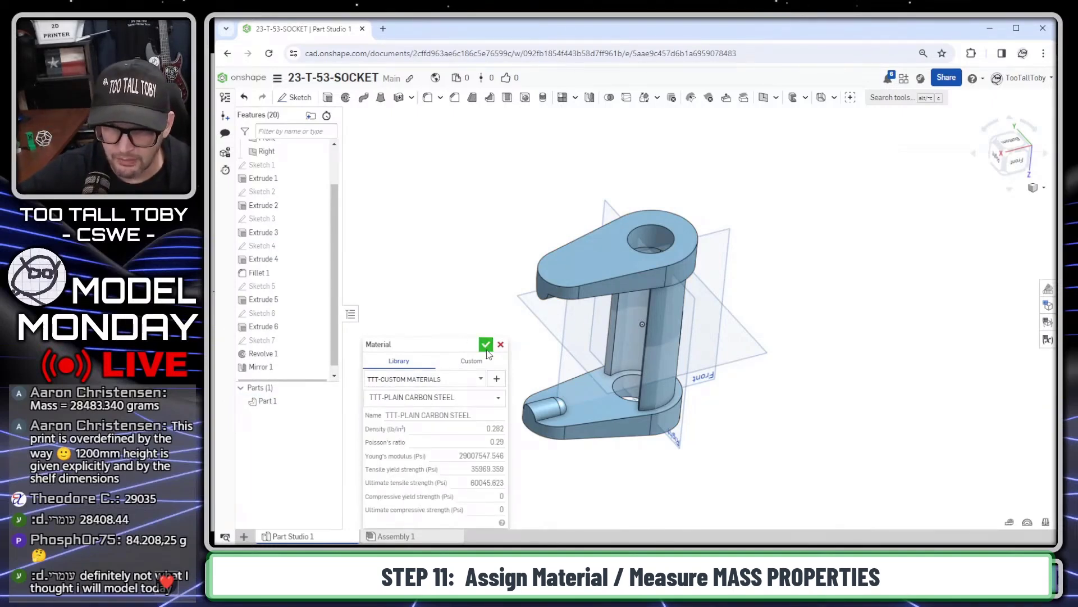
{"action": "left_click", "coordinate": [486, 345]}
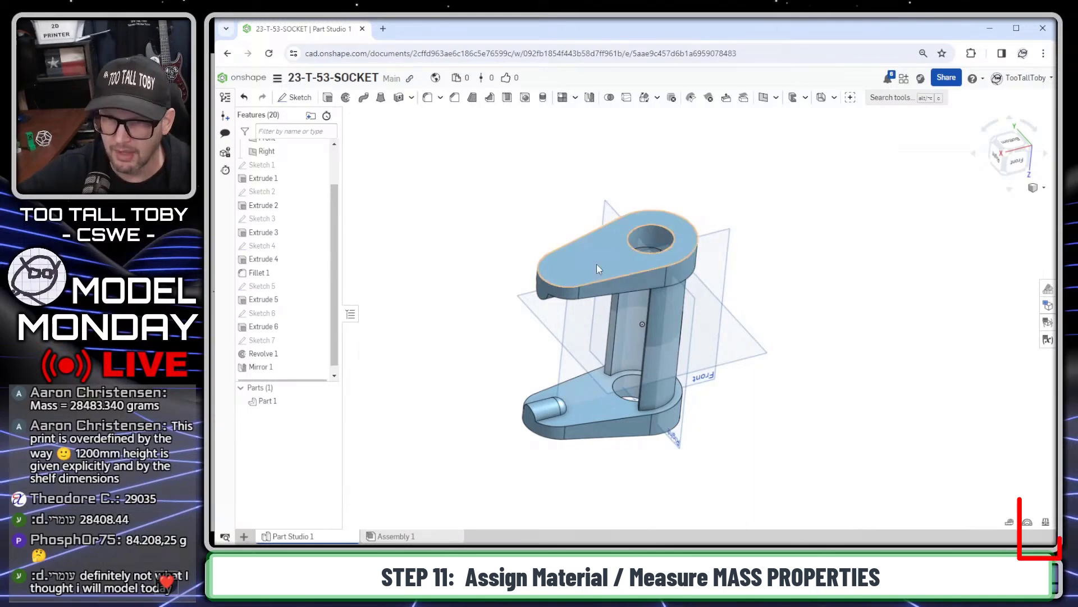
Measure the mass properties of the whole part, and switch to the 23-T-53-SOCKET drawing to compare the finished model with it.
{"action": "left_click", "coordinate": [1045, 521]}
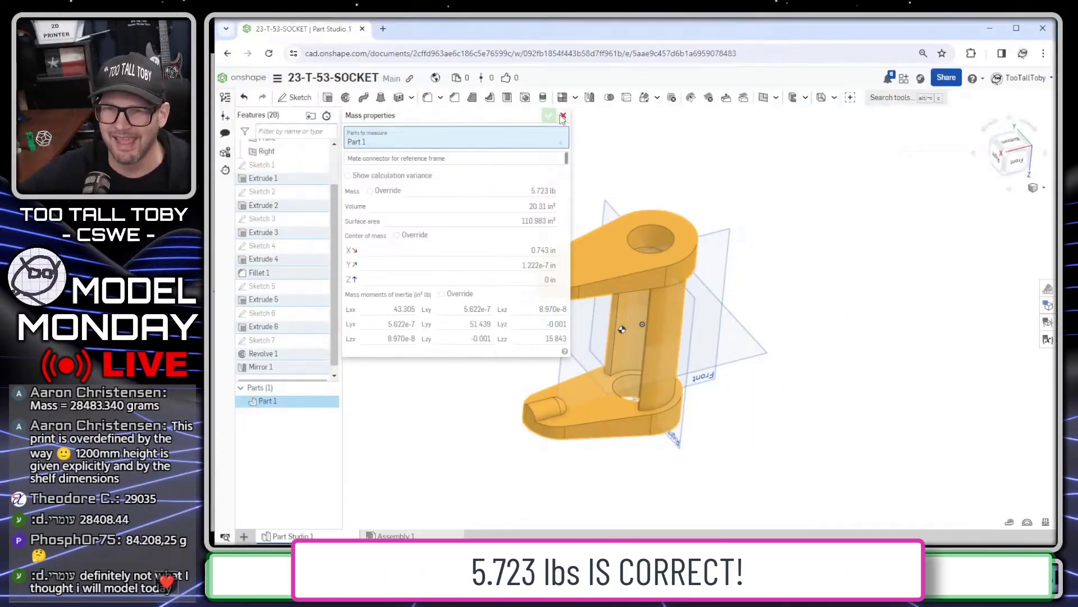
{"action": "left_click", "coordinate": [562, 116]}
{"action": "right_click_drag", "start_coordinate": [809, 217], "coordinate": [675, 292]}
{"action": "scroll", "coordinate": [675, 292], "scroll_direction": "up", "scroll_amount": 3}
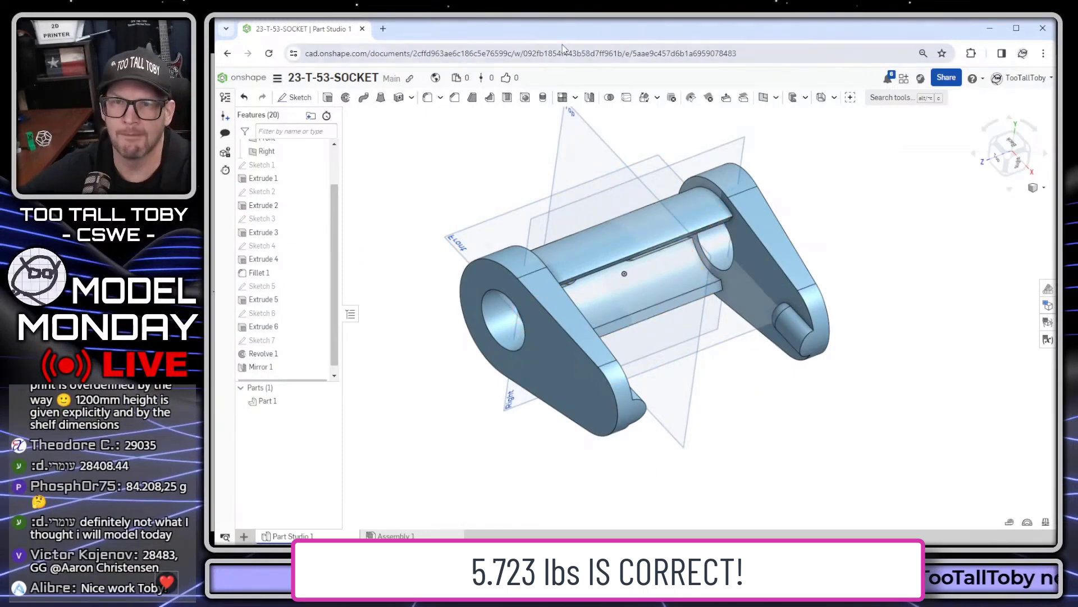
{"action": "key", "text": "alt+Tab"}
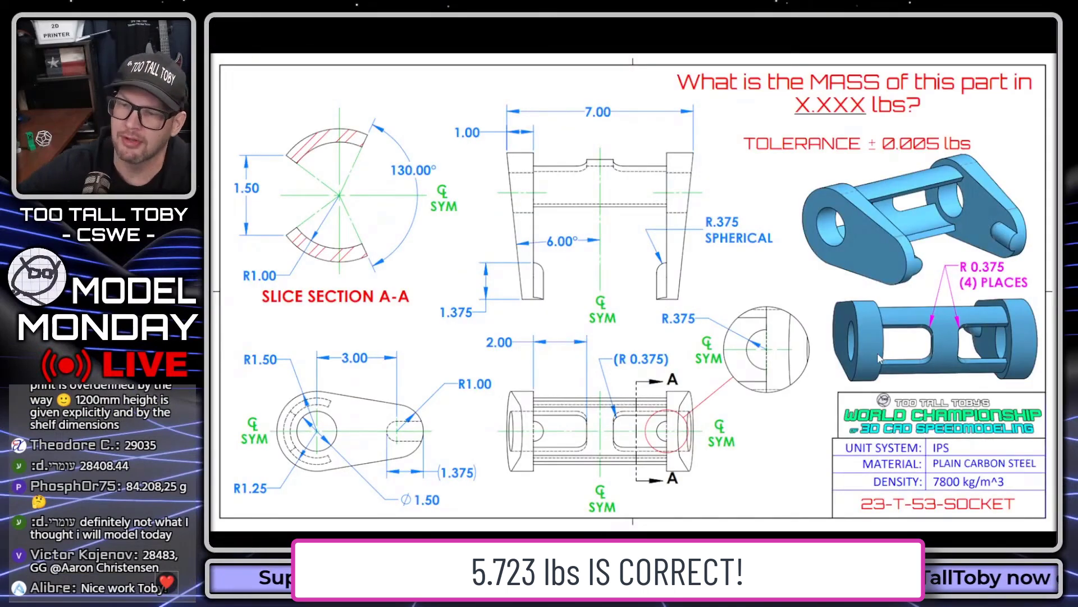